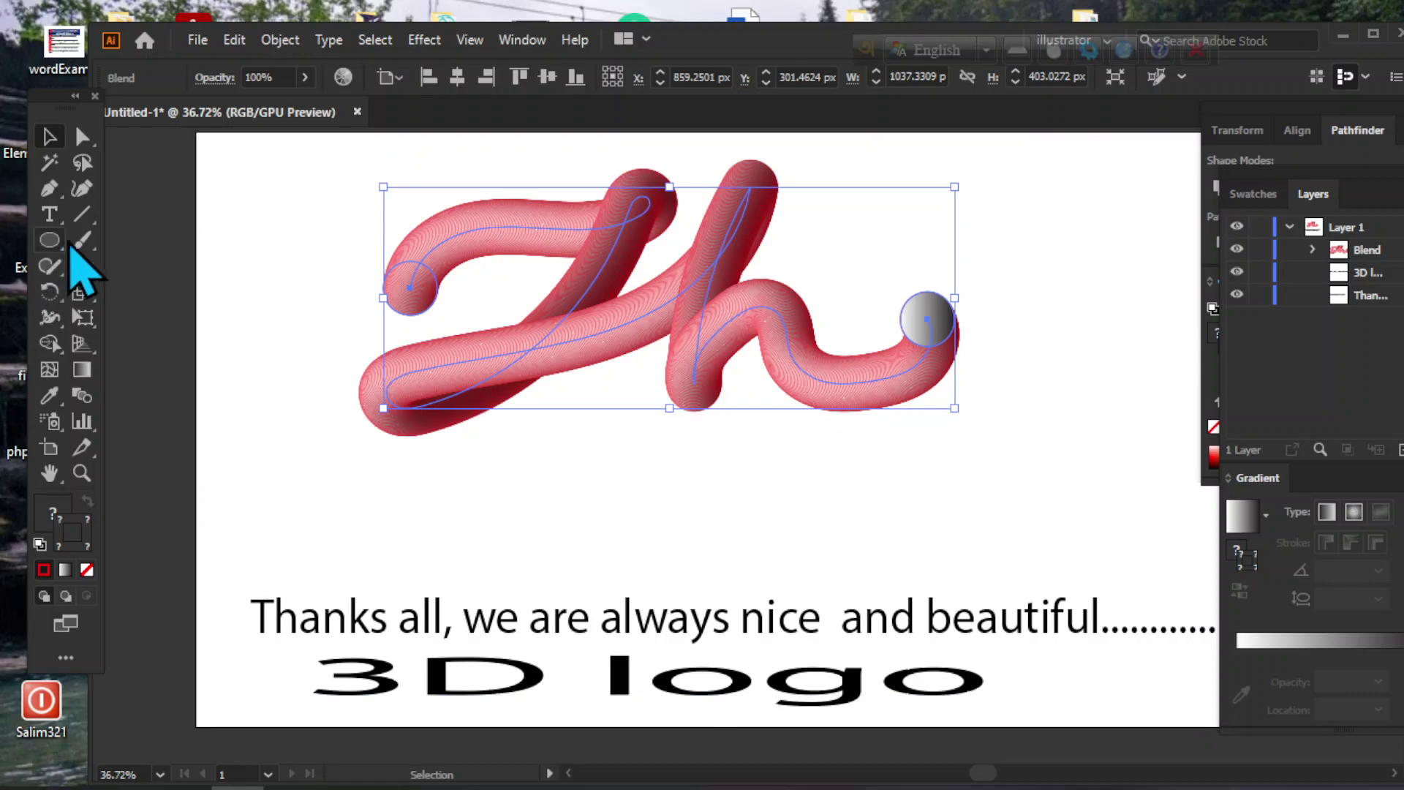
# Move the blended 3D lettering to the artboard's upper-left area and resize it to about 804 px wide by 376 px tall
pyautogui.moveTo(658, 314); pyautogui.dragTo(637, 379)
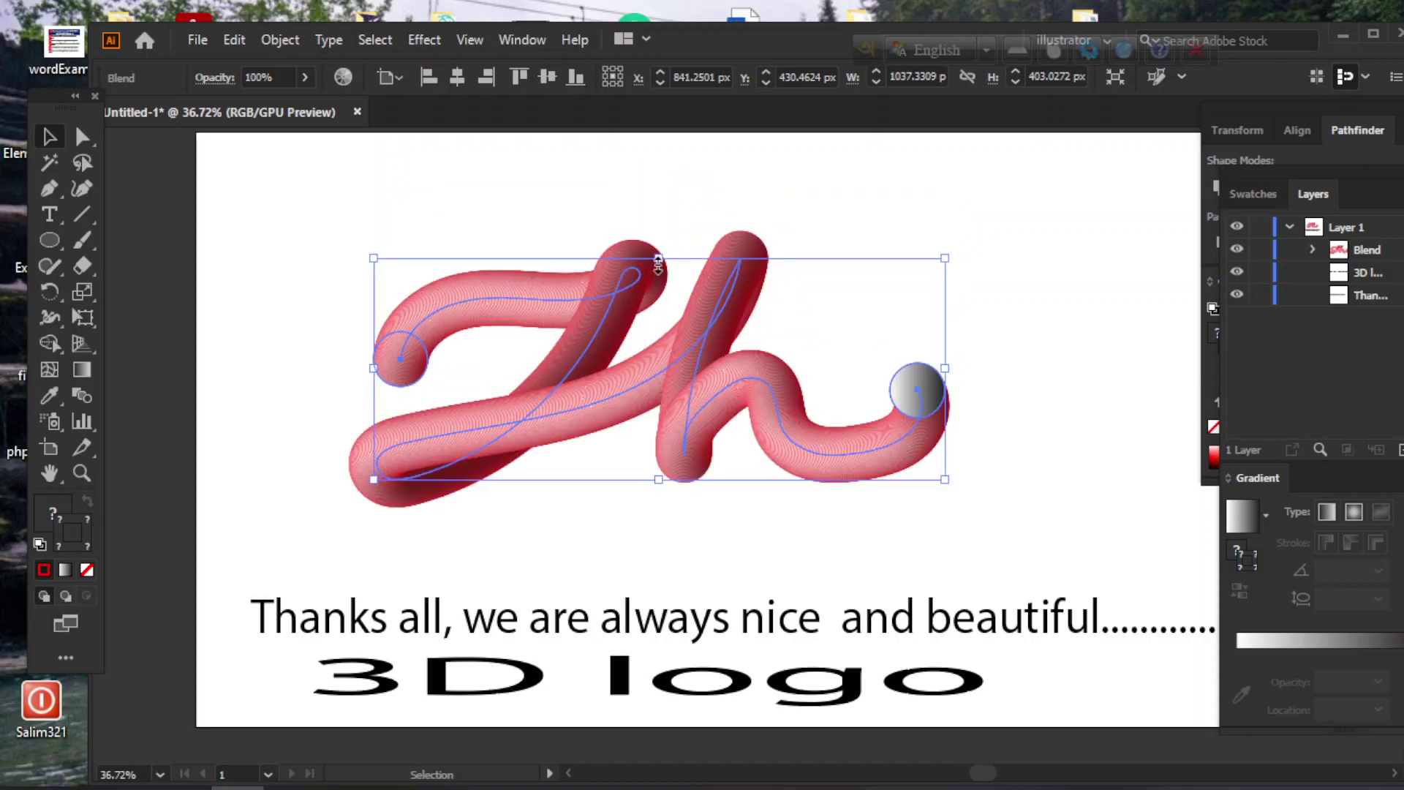
pyautogui.moveTo(659, 260); pyautogui.dragTo(656, 207)
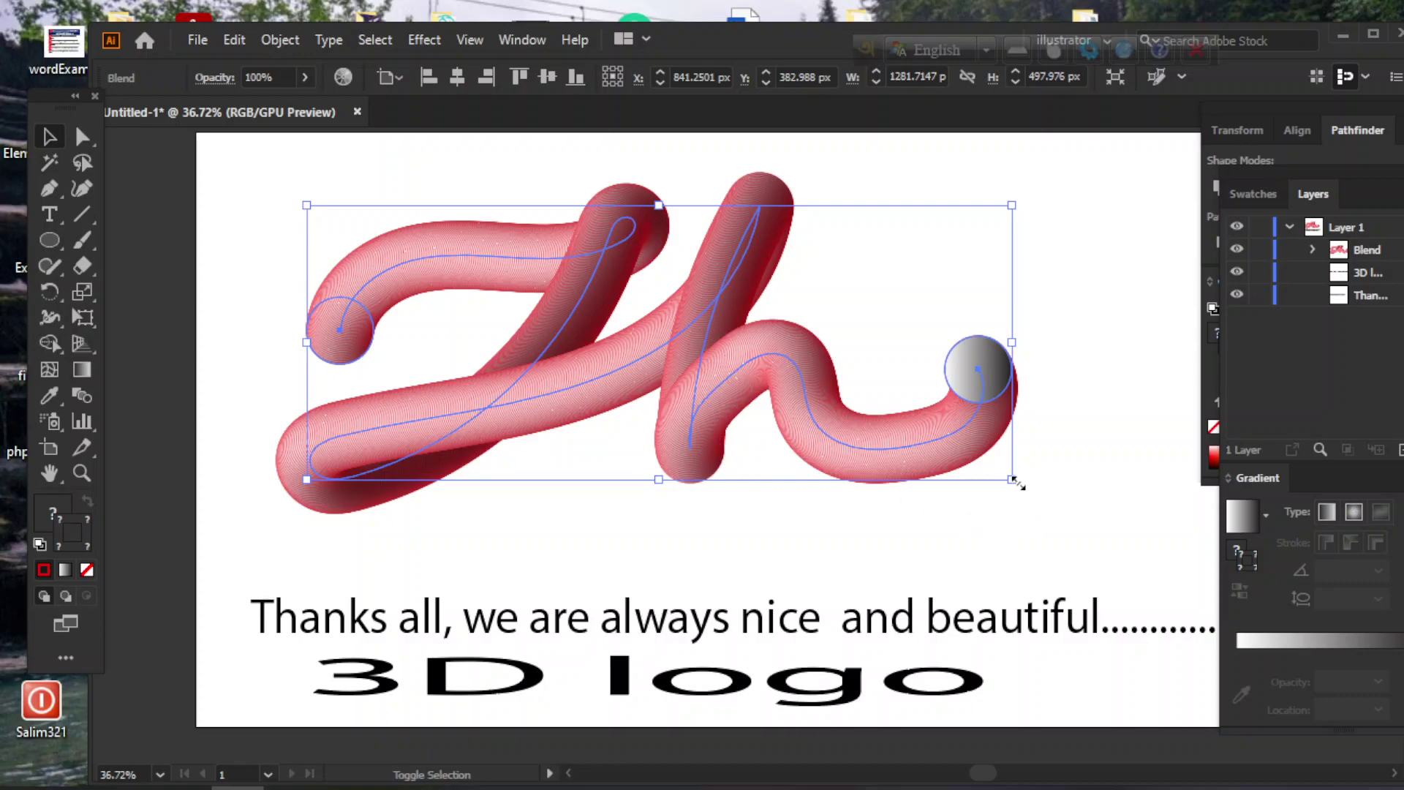
pyautogui.moveTo(1015, 482); pyautogui.dragTo(953, 447)
pyautogui.moveTo(673, 339); pyautogui.dragTo(520, 265)
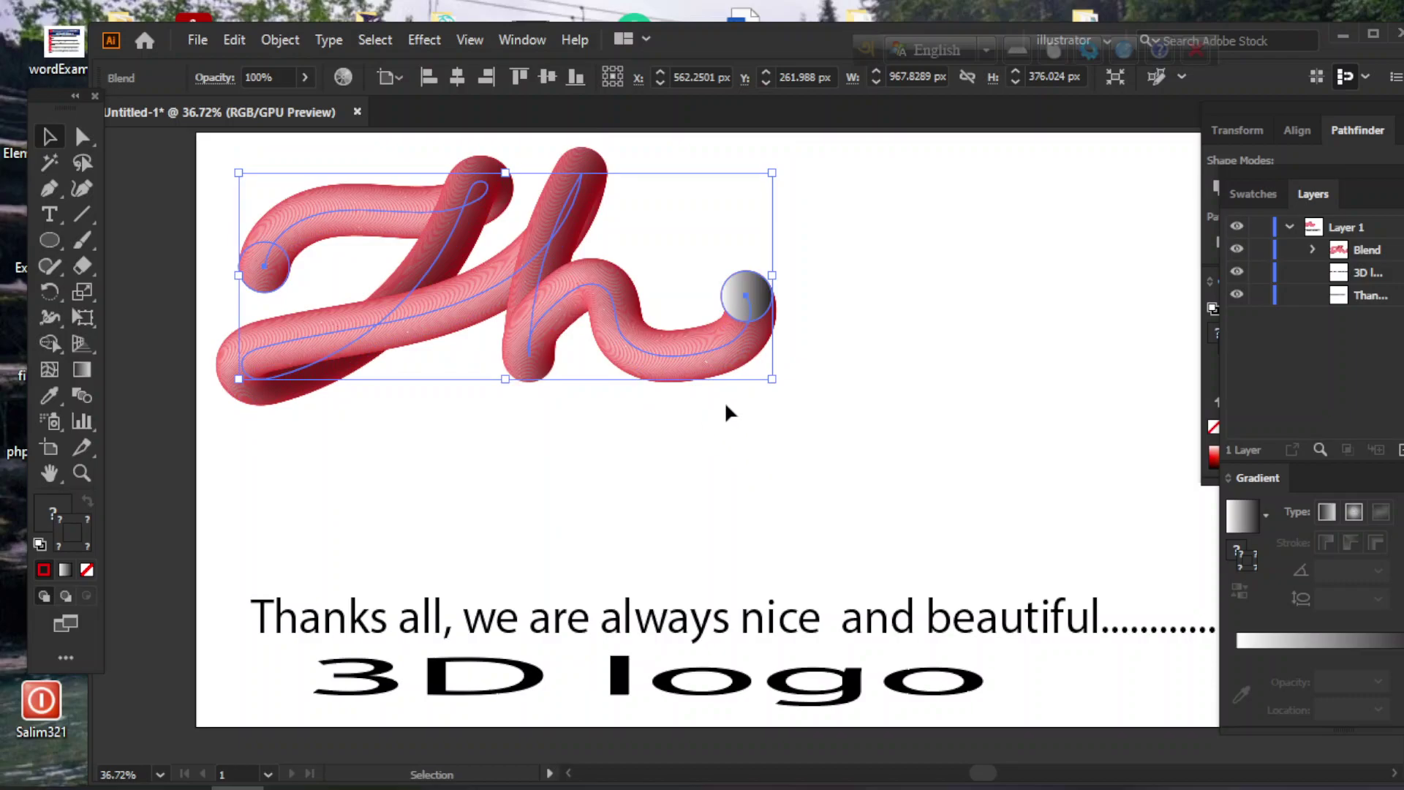
pyautogui.moveTo(775, 276); pyautogui.dragTo(681, 276)
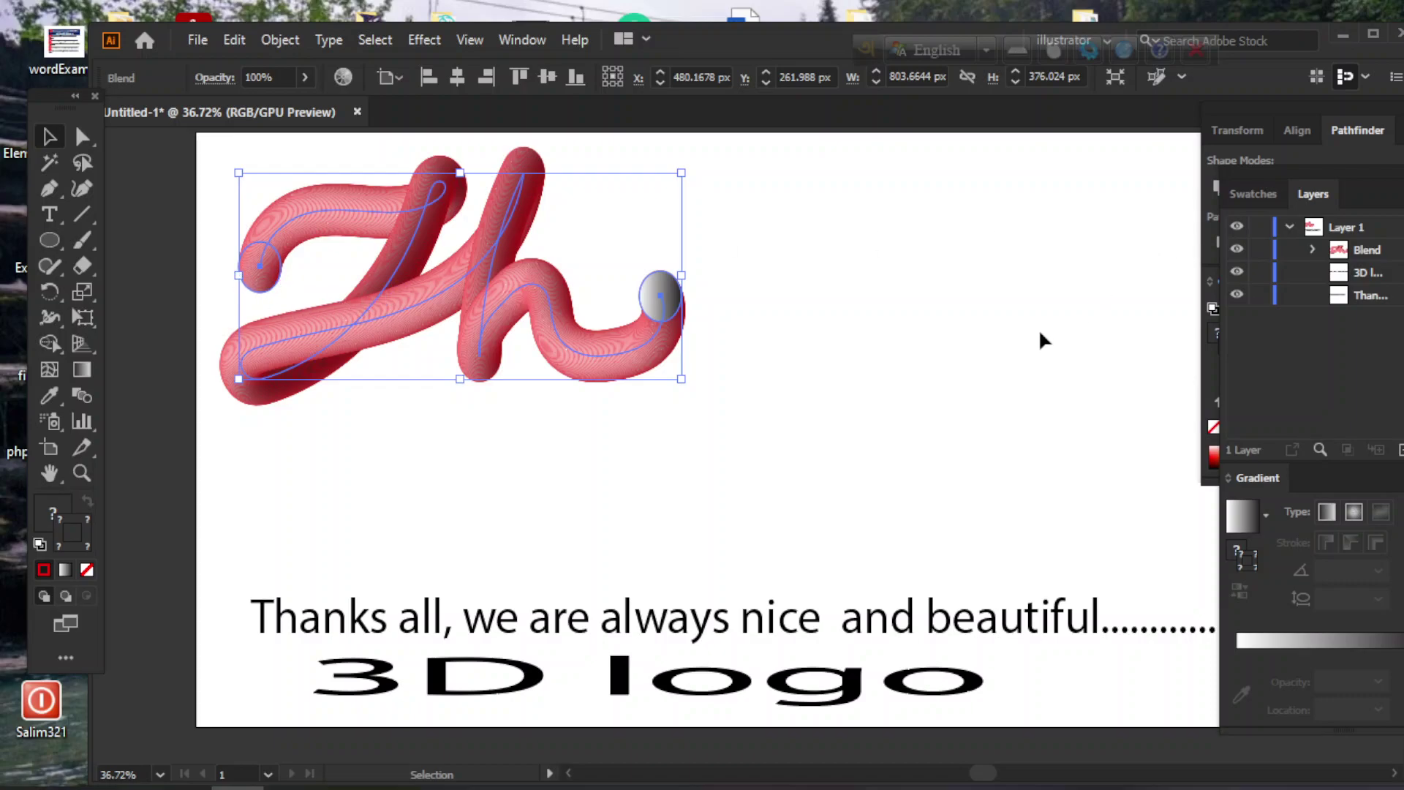
# Shrink the 3D lettering to about 612 by 286 px and place it in the artboard's upper-left corner
pyautogui.press('alt')
pyautogui.moveTo(686, 279); pyautogui.dragTo(630, 279)
pyautogui.click(700, 451)
pyautogui.moveTo(470, 285); pyautogui.dragTo(406, 253)
pyautogui.click(607, 389)
pyautogui.click(432, 276)
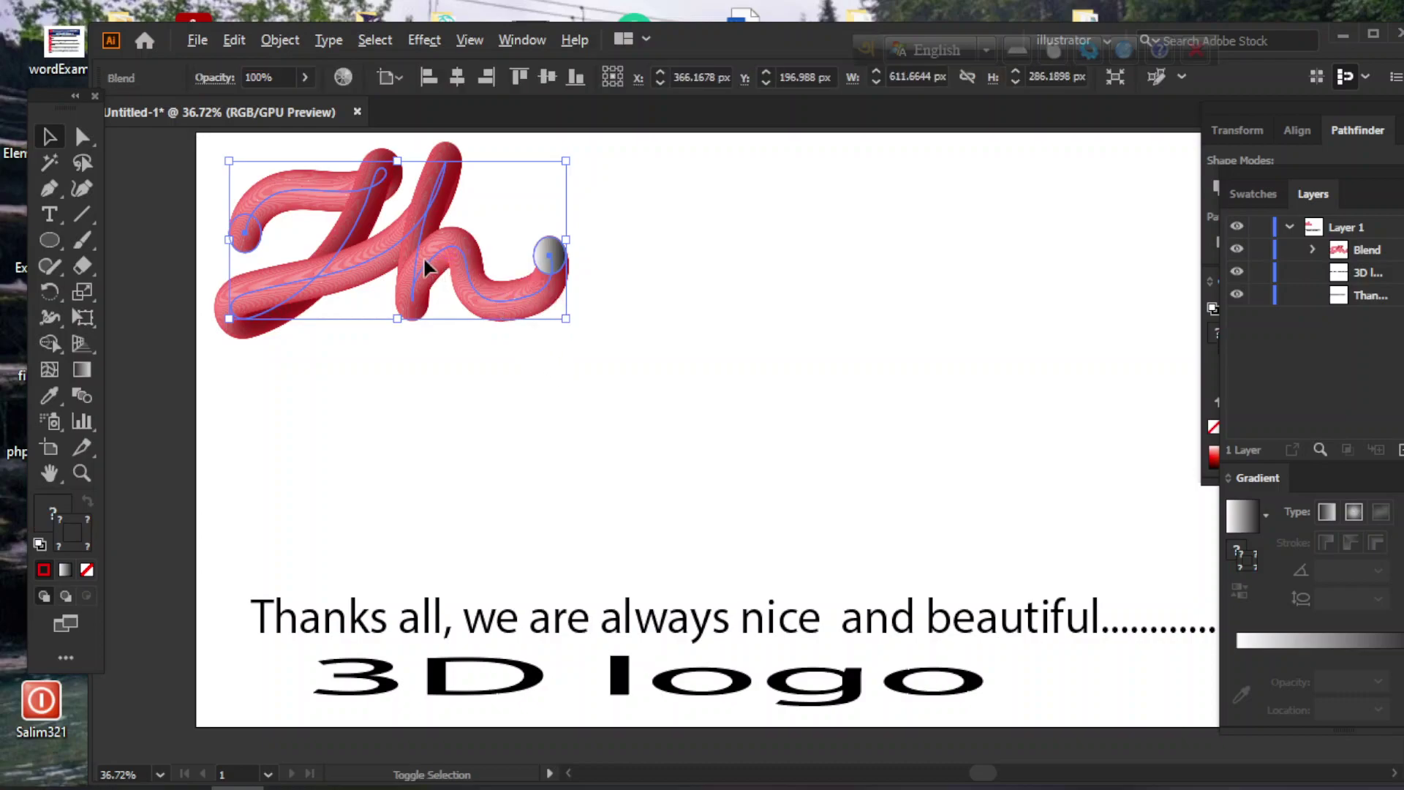
pyautogui.keyDown('shift'); pyautogui.click(536, 272); pyautogui.keyUp('shift')
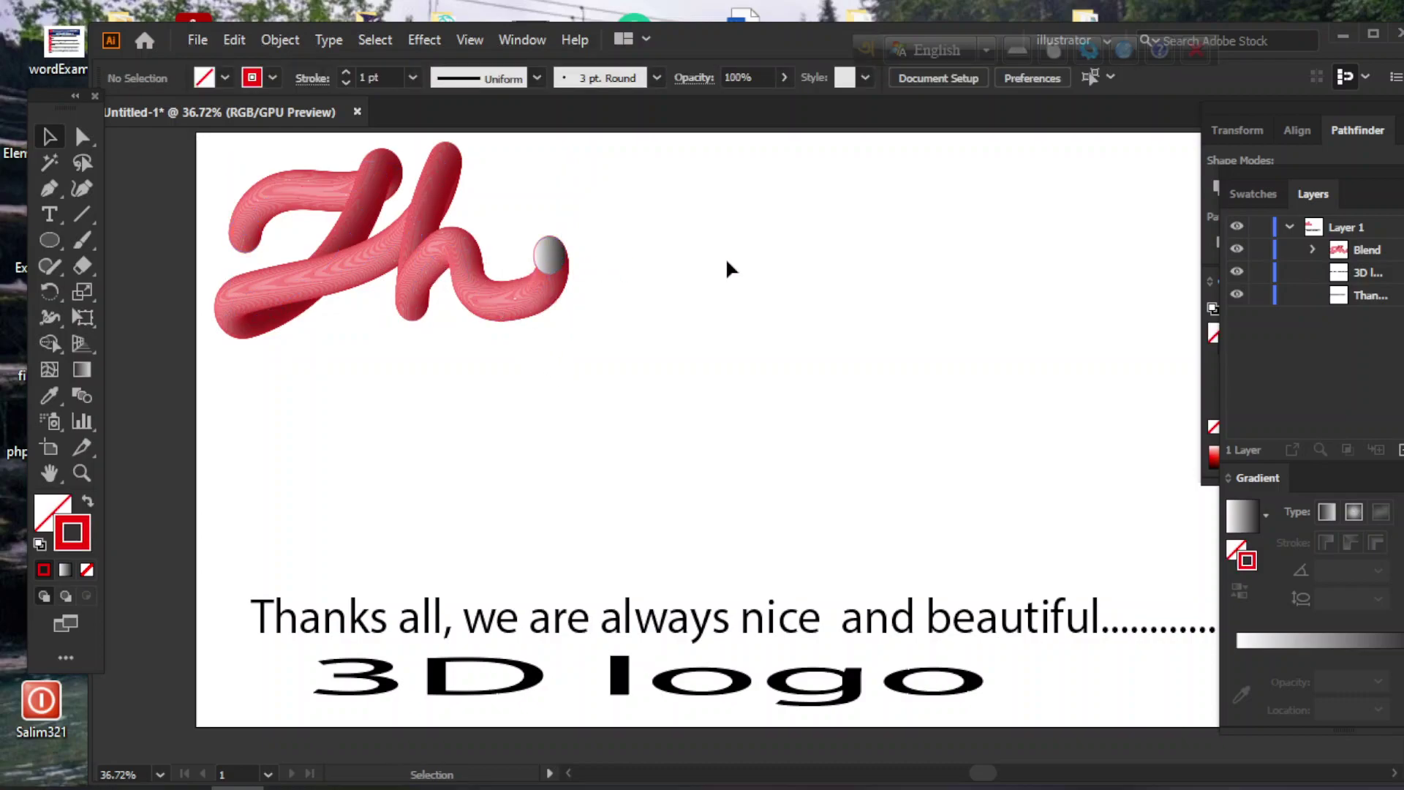
pyautogui.click(466, 310)
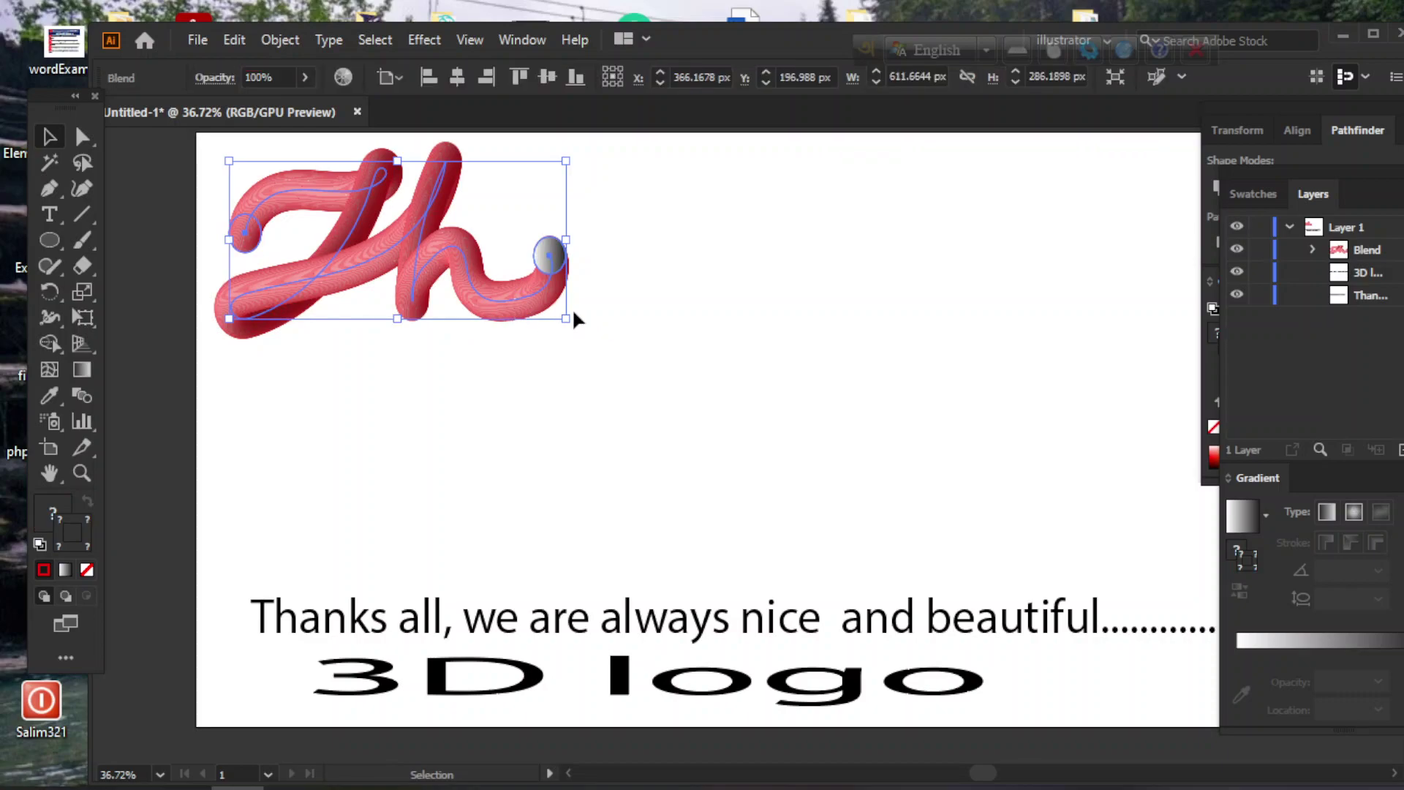
# Duplicate the lettering twice in a row, narrowing the second to about 467 px and scaling the third to about 311 by 191 px
pyautogui.moveTo(516, 308); pyautogui.dragTo(893, 293)
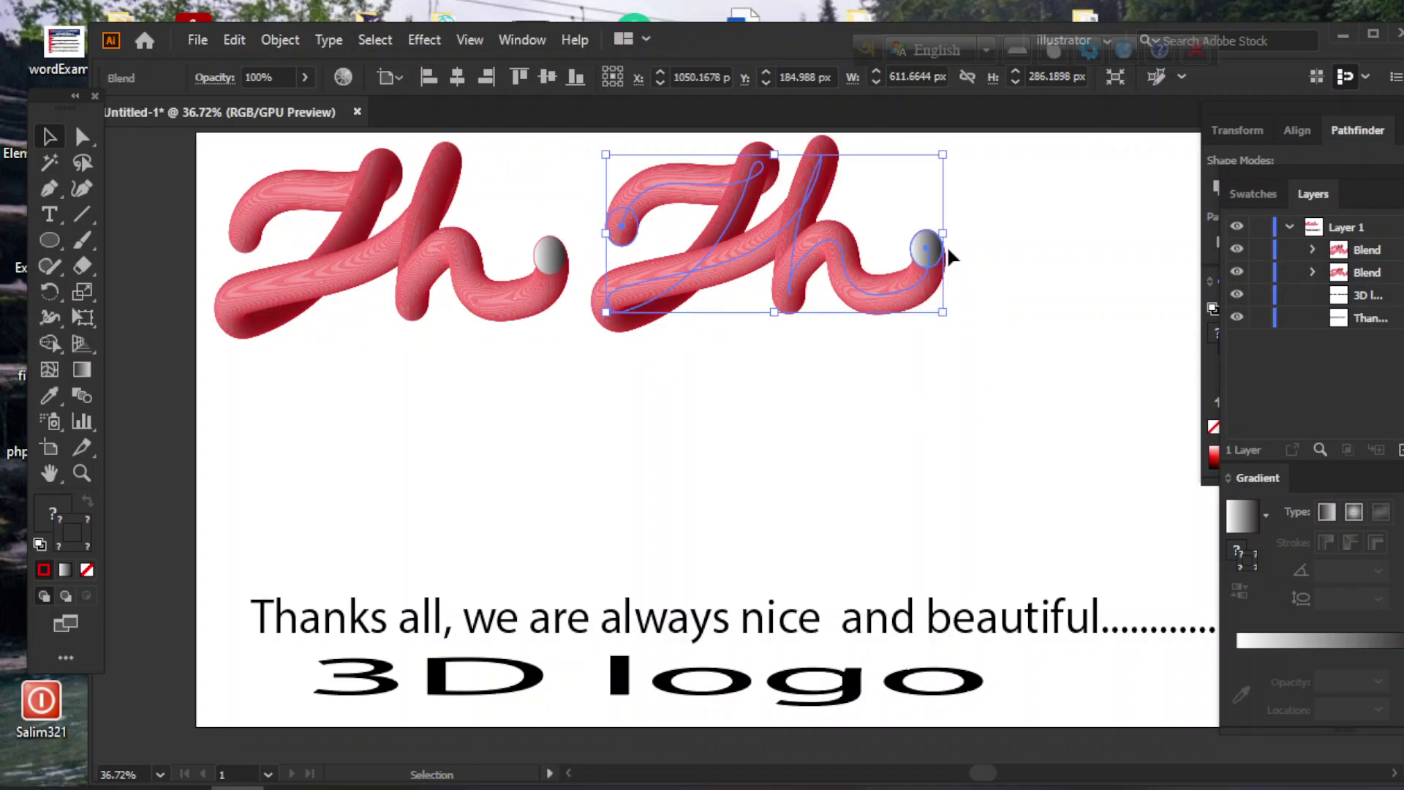
pyautogui.moveTo(944, 238); pyautogui.dragTo(864, 249)
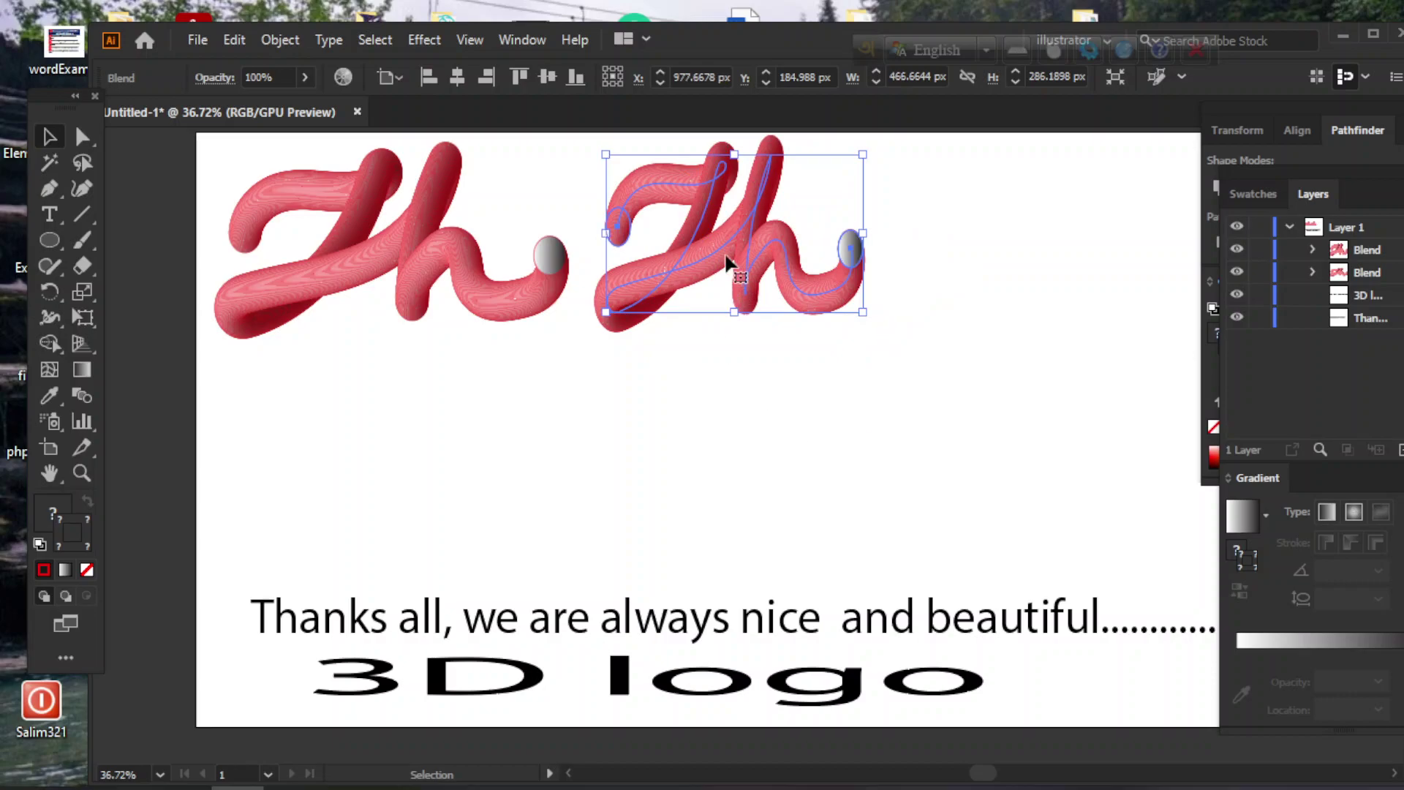
pyautogui.moveTo(719, 256); pyautogui.dragTo(1025, 255)
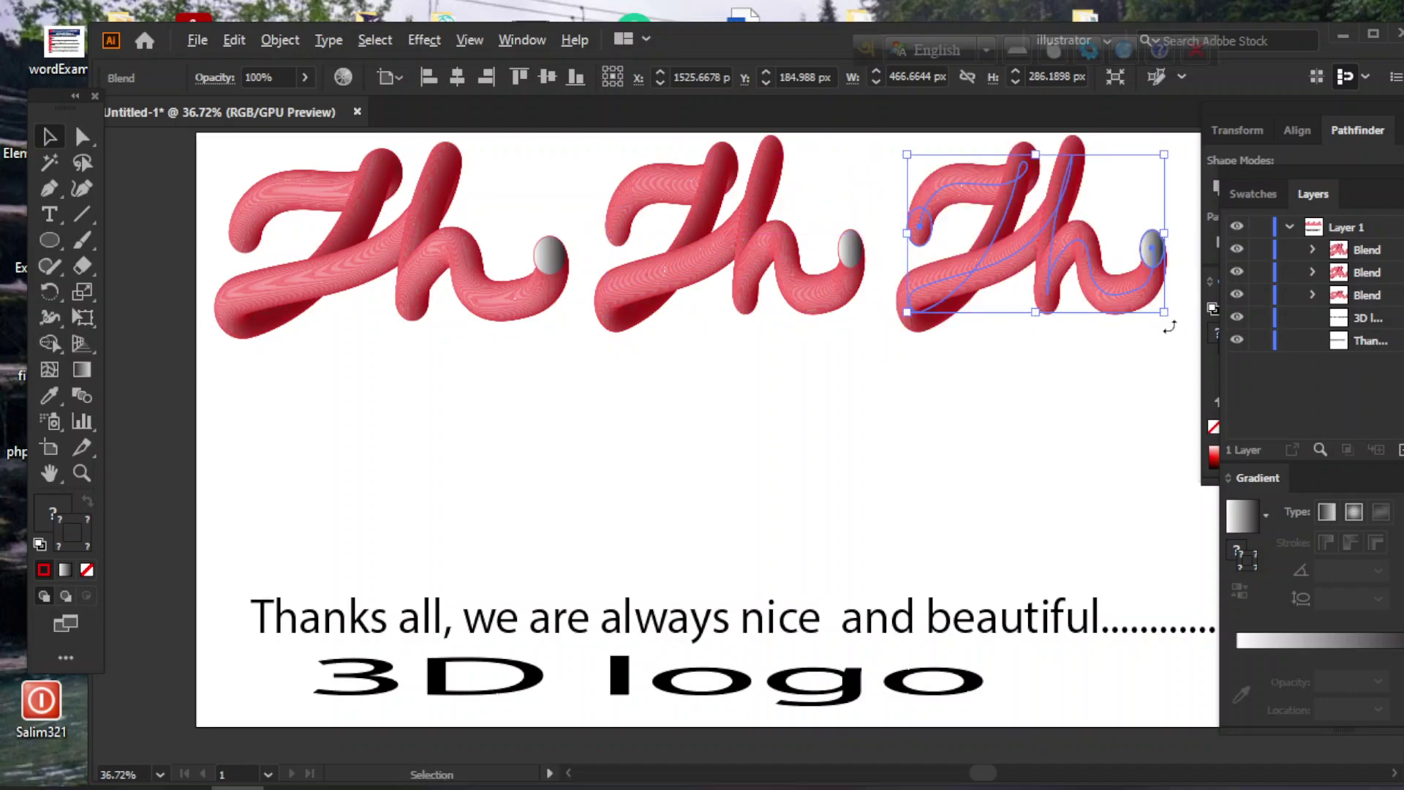
pyautogui.moveTo(1162, 310); pyautogui.dragTo(1121, 288)
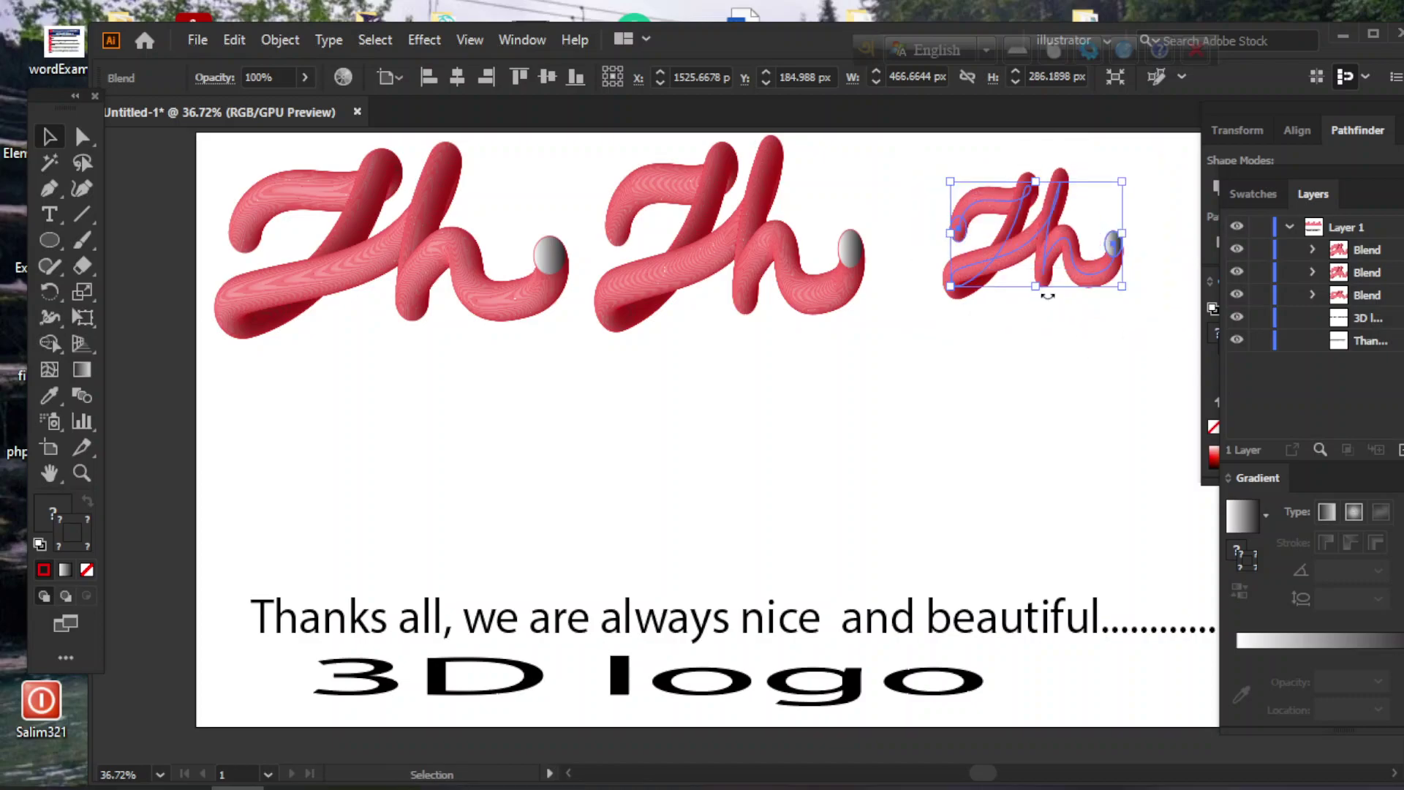
pyautogui.moveTo(1031, 240); pyautogui.dragTo(1022, 241)
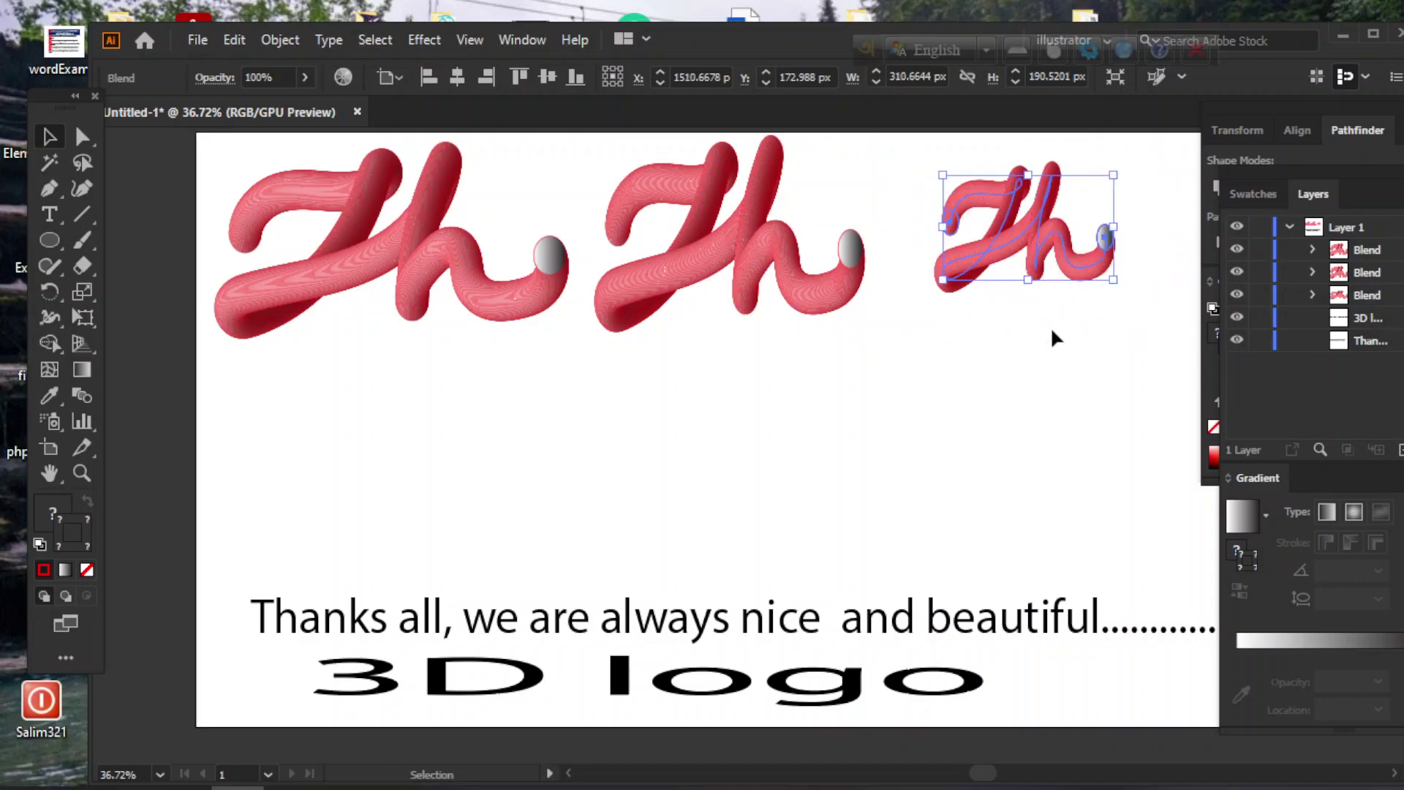
pyautogui.click(832, 446)
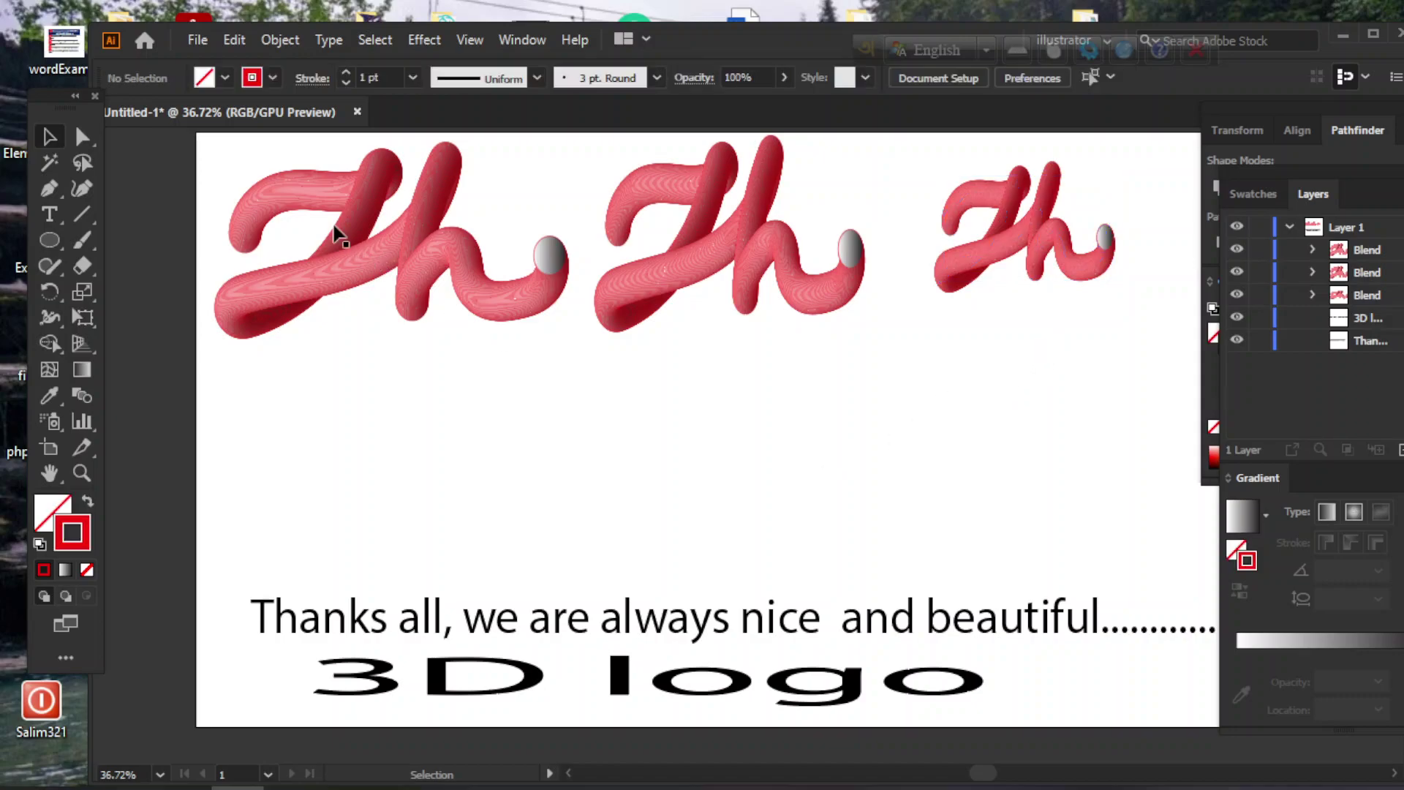
# Move the row of three letterings down to the artboard's middle and duplicate the whole row above it
pyautogui.moveTo(220, 151); pyautogui.dragTo(1159, 329)
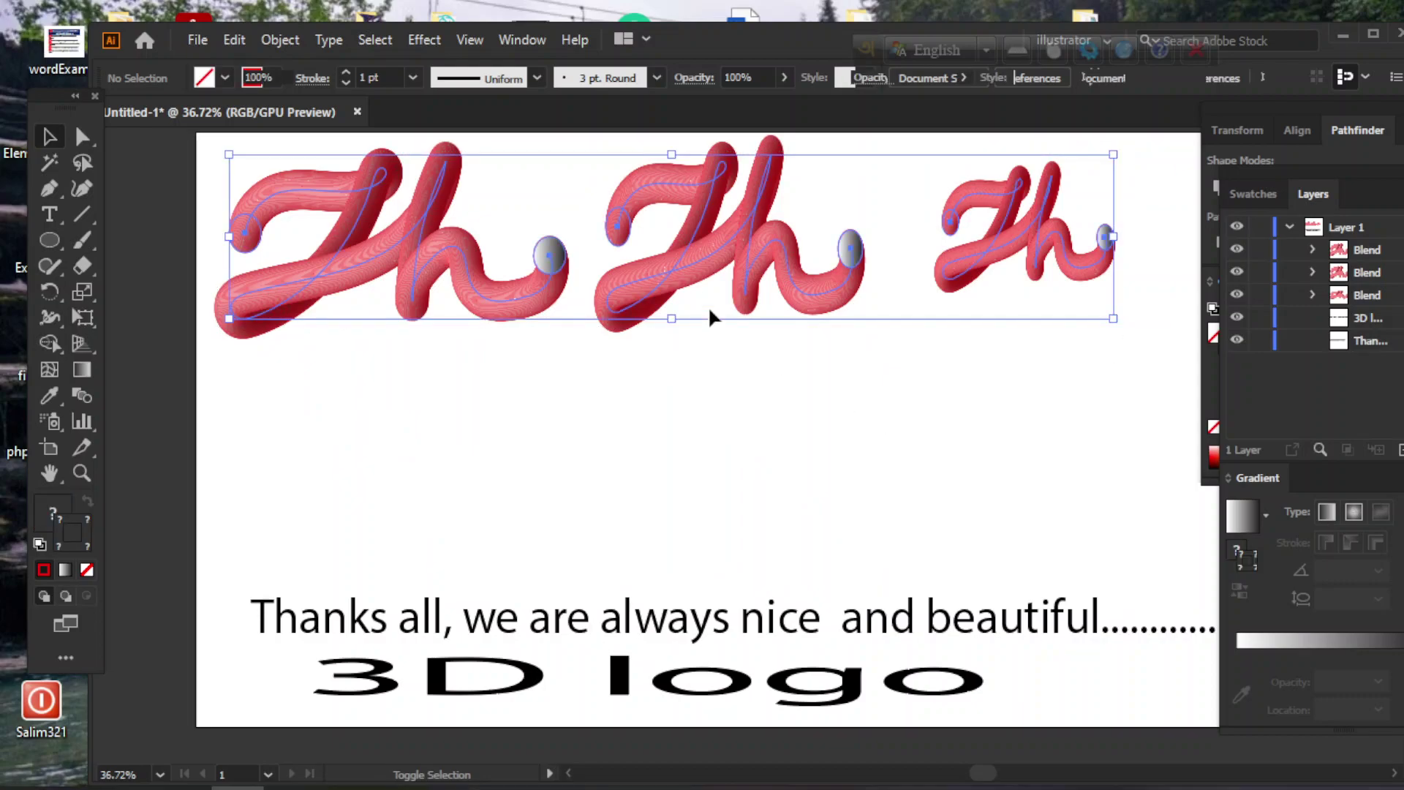
pyautogui.moveTo(686, 255); pyautogui.dragTo(700, 437)
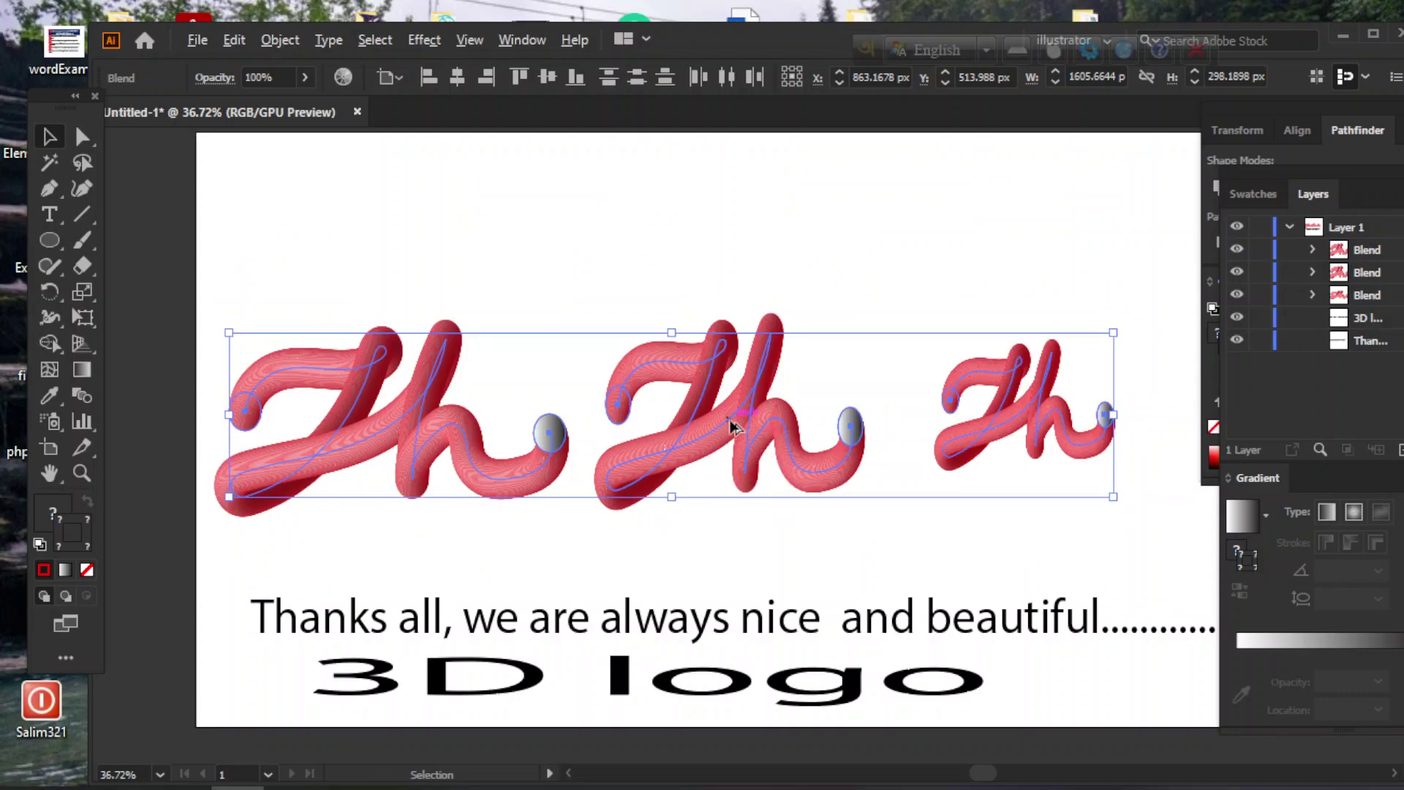
pyautogui.moveTo(729, 421); pyautogui.dragTo(722, 240)
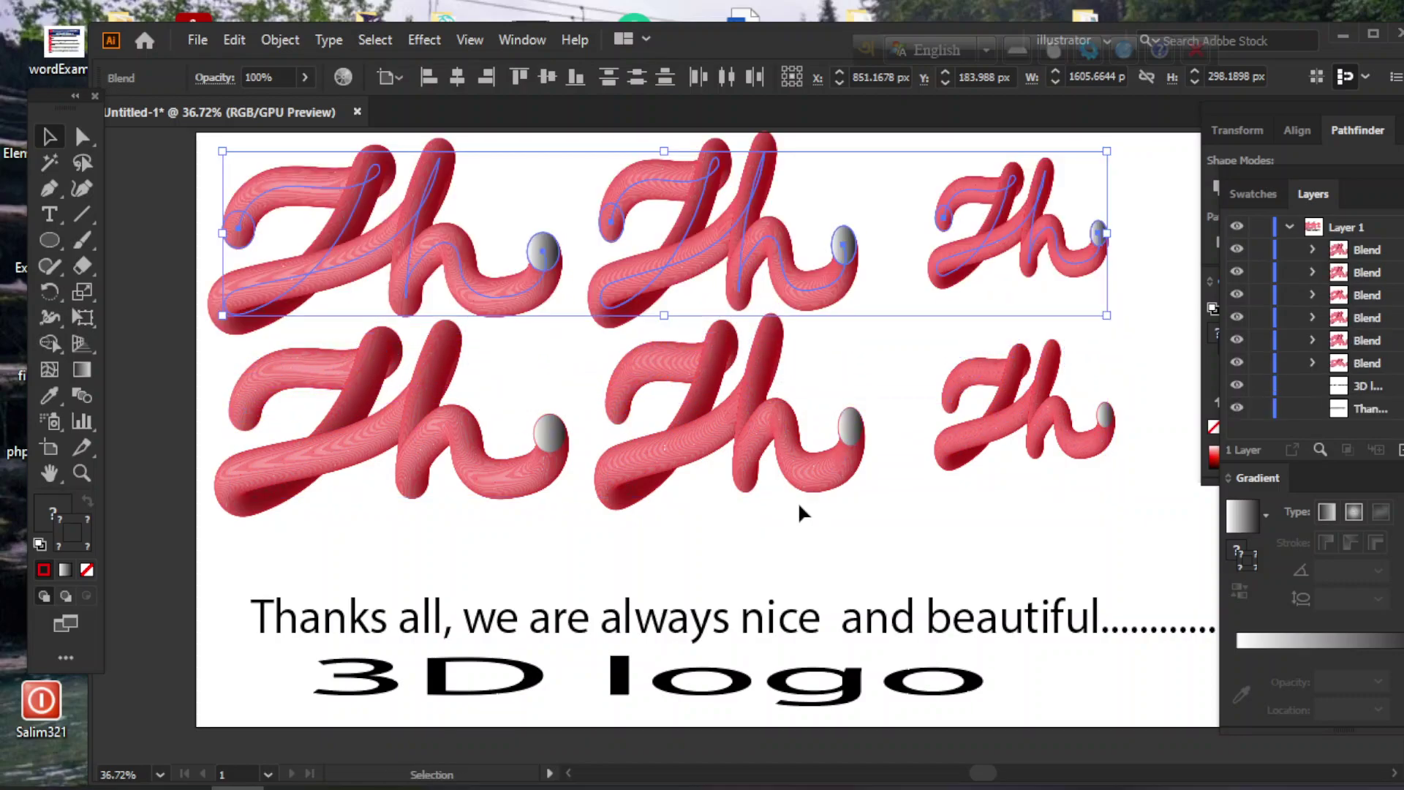
pyautogui.click(819, 539)
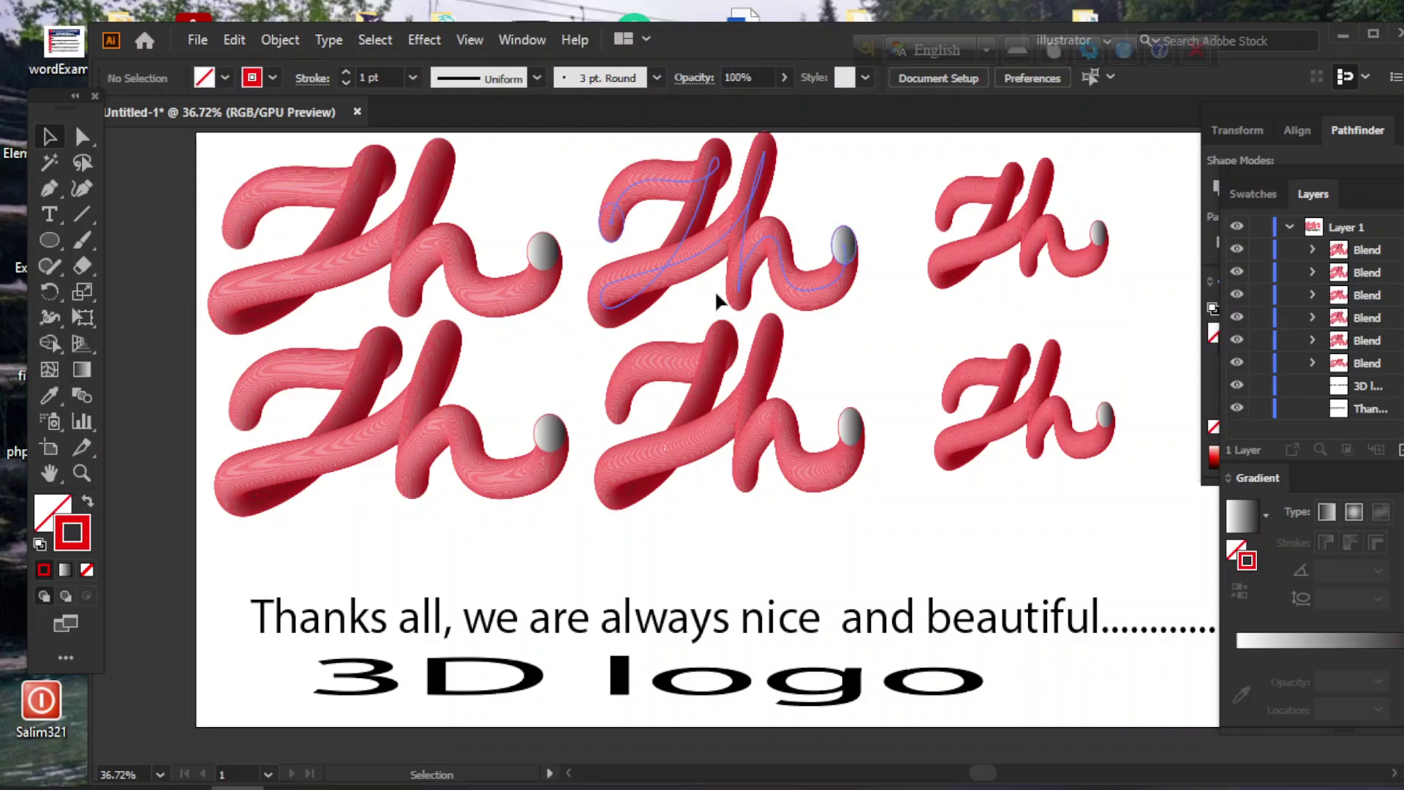
# Try the Orchid and linear gradient fills on the small lettering in the lower row, then apply a radial gradient
pyautogui.click(977, 424)
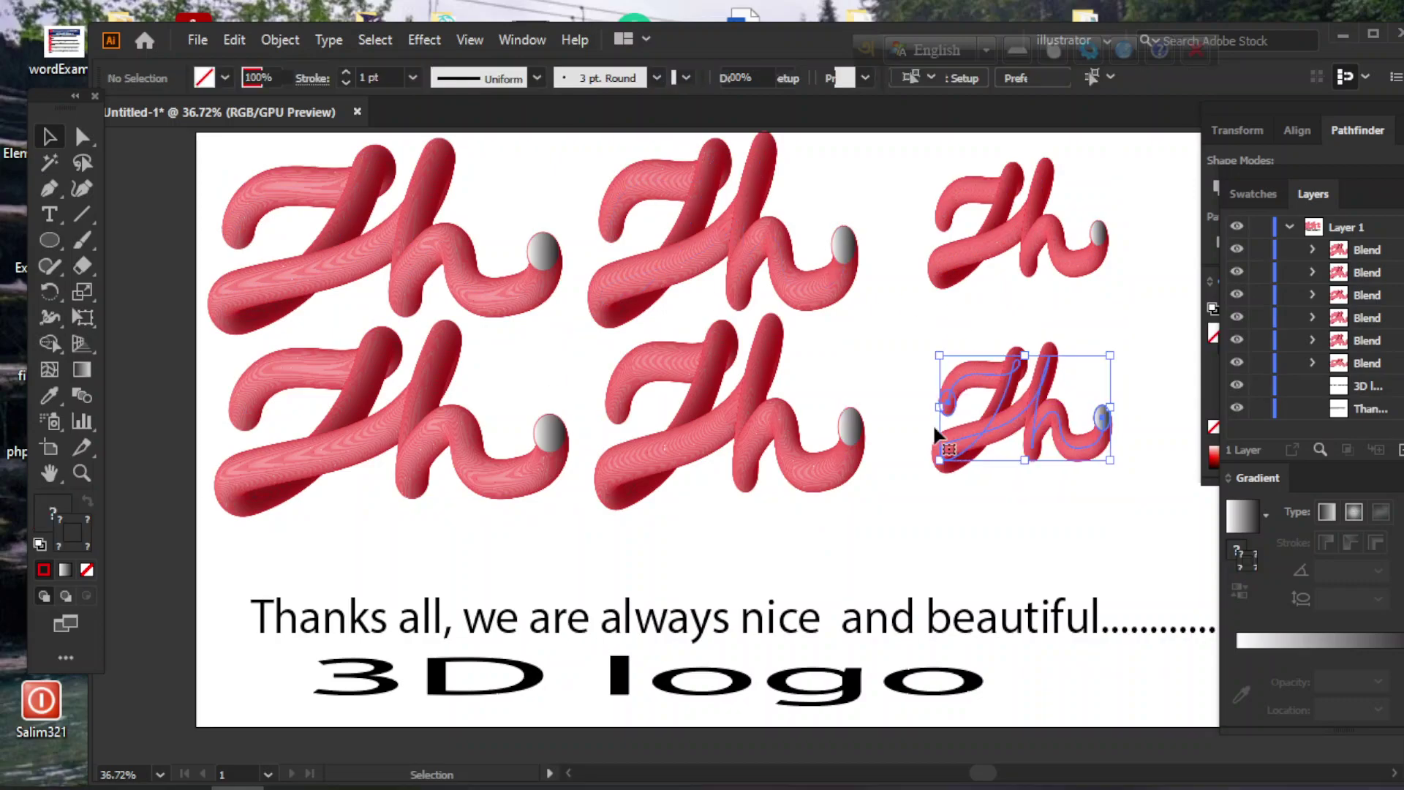
pyautogui.click(1243, 520)
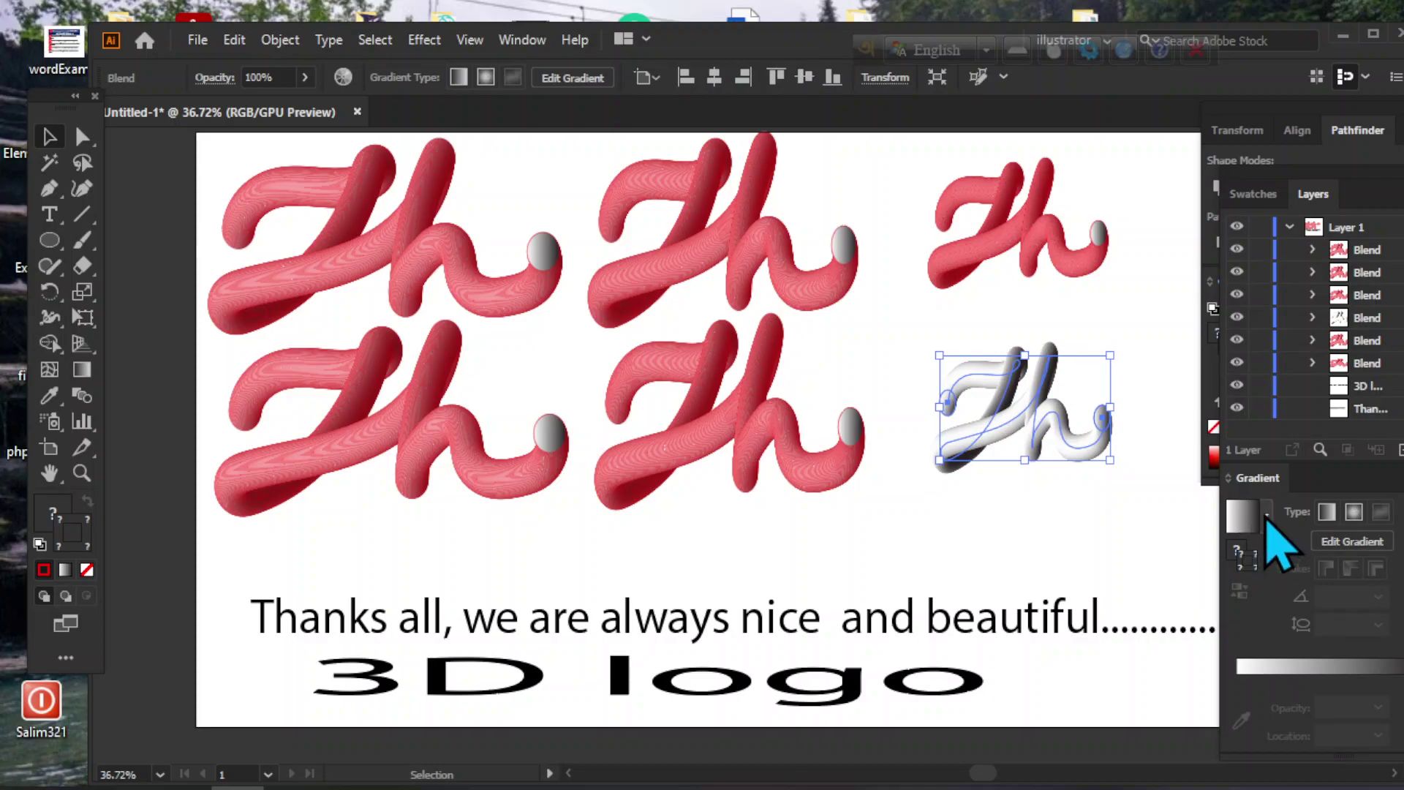
pyautogui.click(1266, 515)
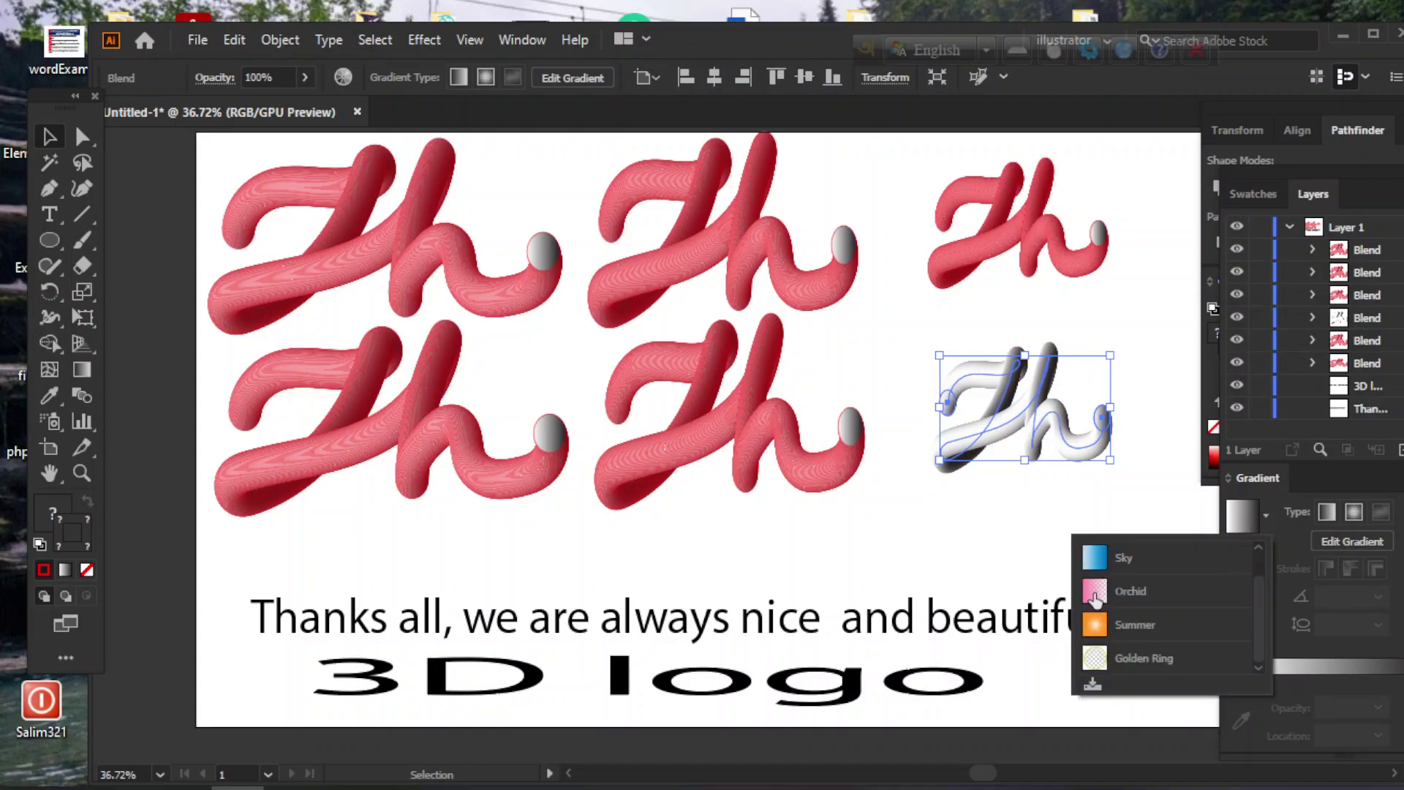
pyautogui.click(1095, 593)
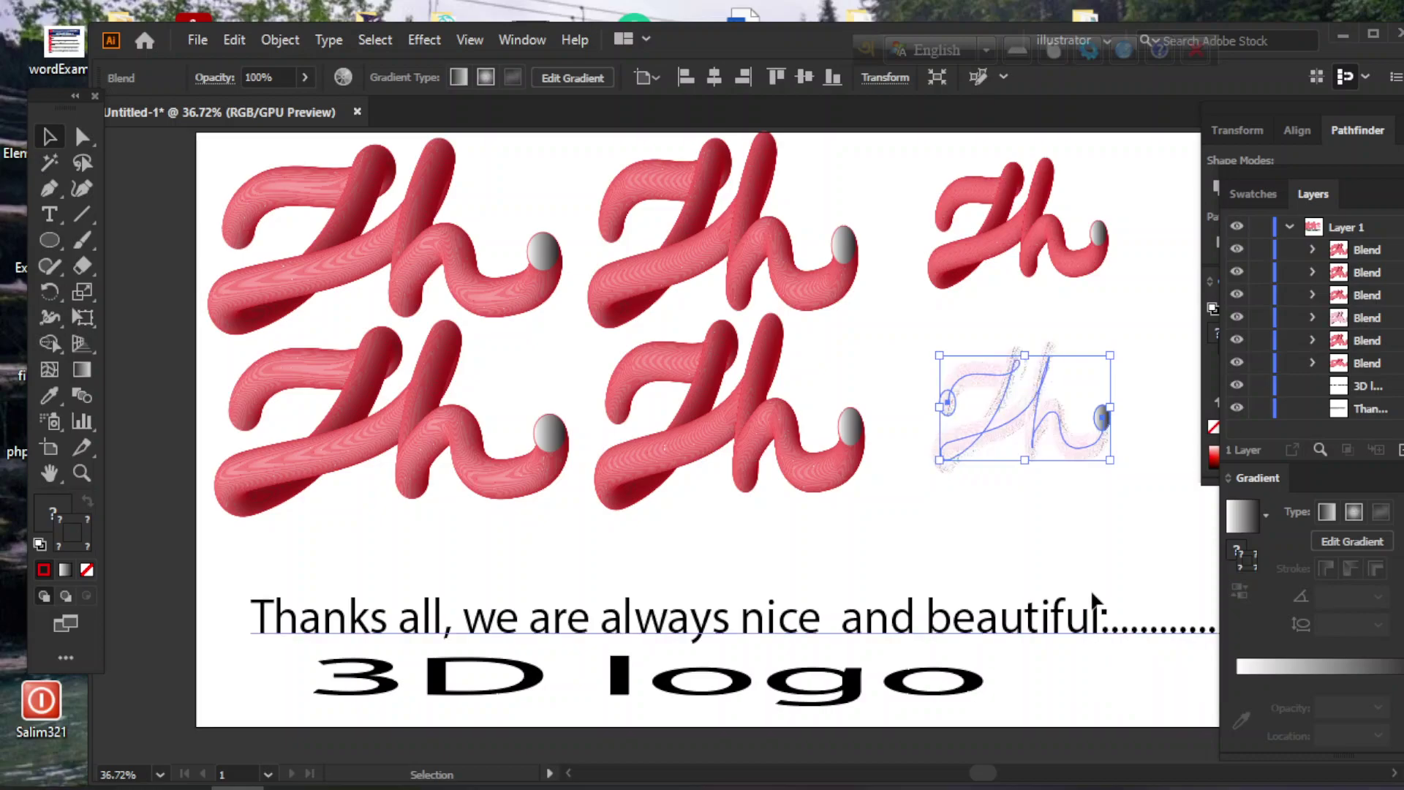
pyautogui.click(1266, 516)
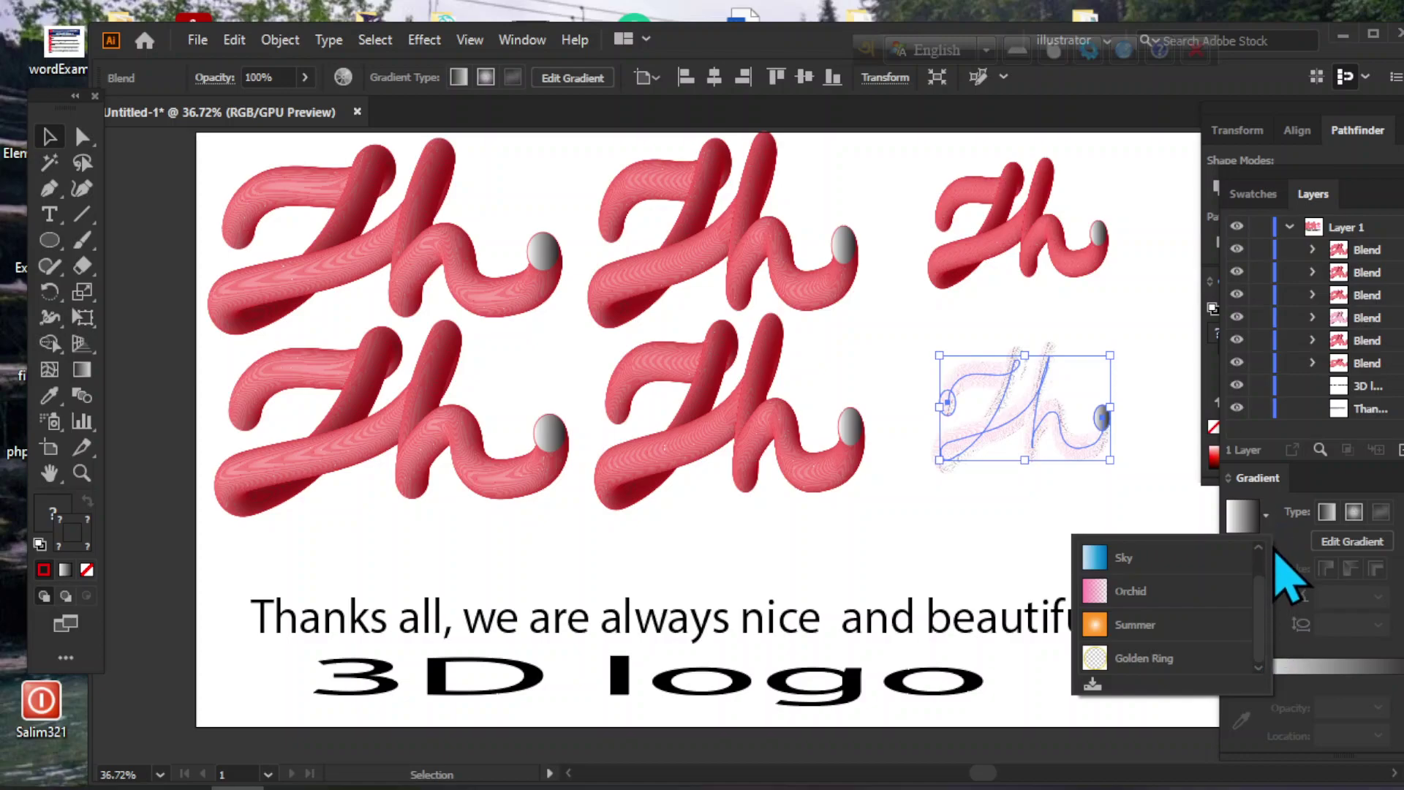
pyautogui.click(1327, 512)
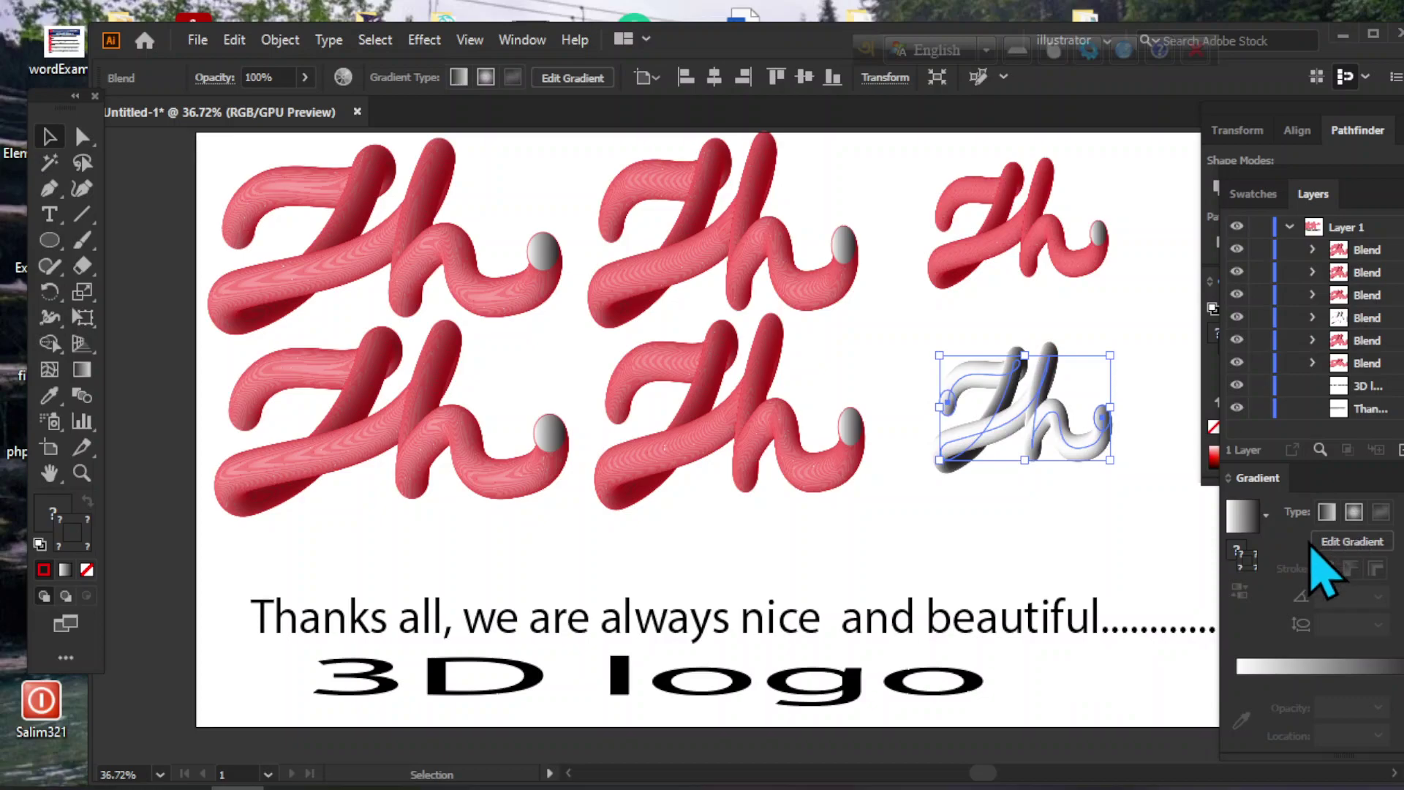
pyautogui.click(1355, 515)
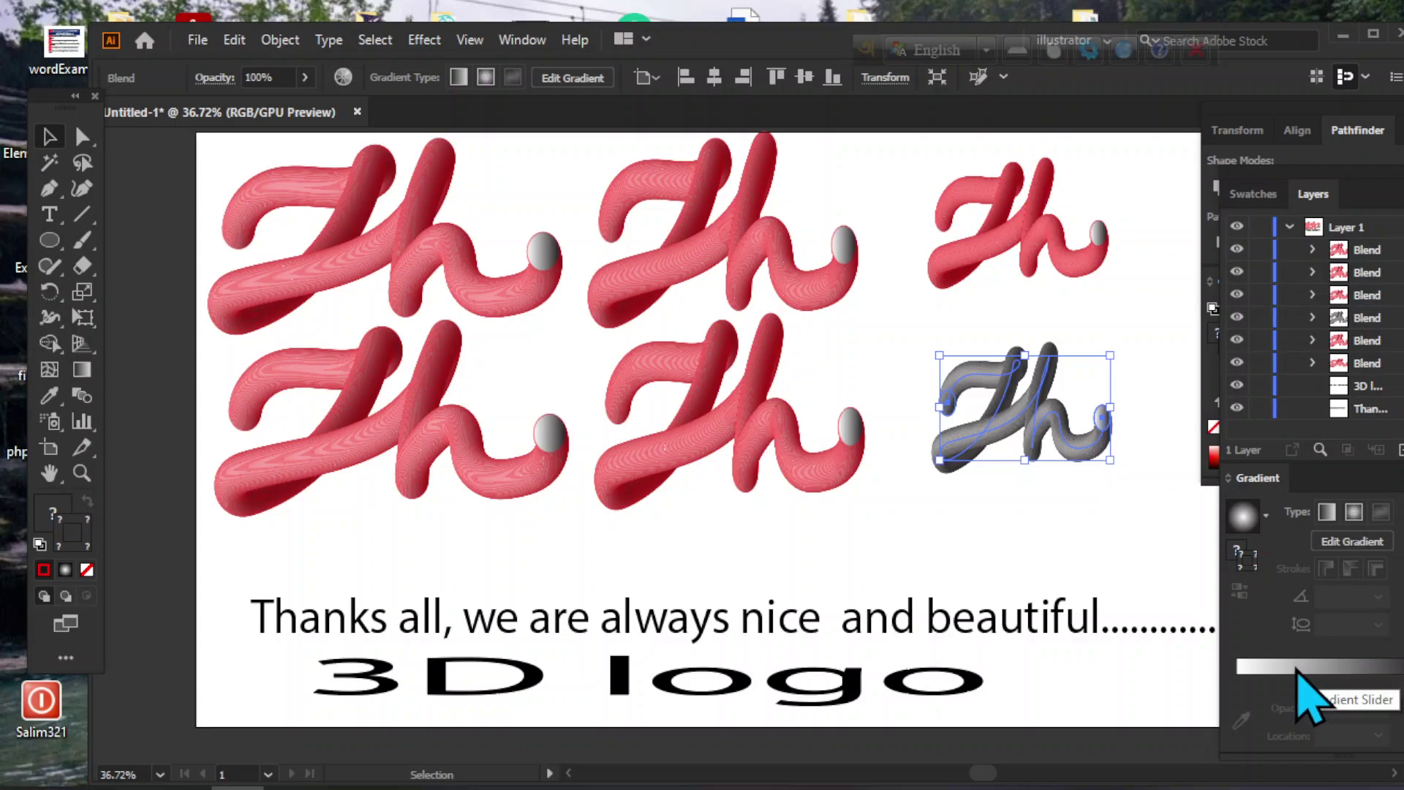
# Set the stroke colour of the small lettering in the lower row to white
pyautogui.doubleClick(1247, 562)
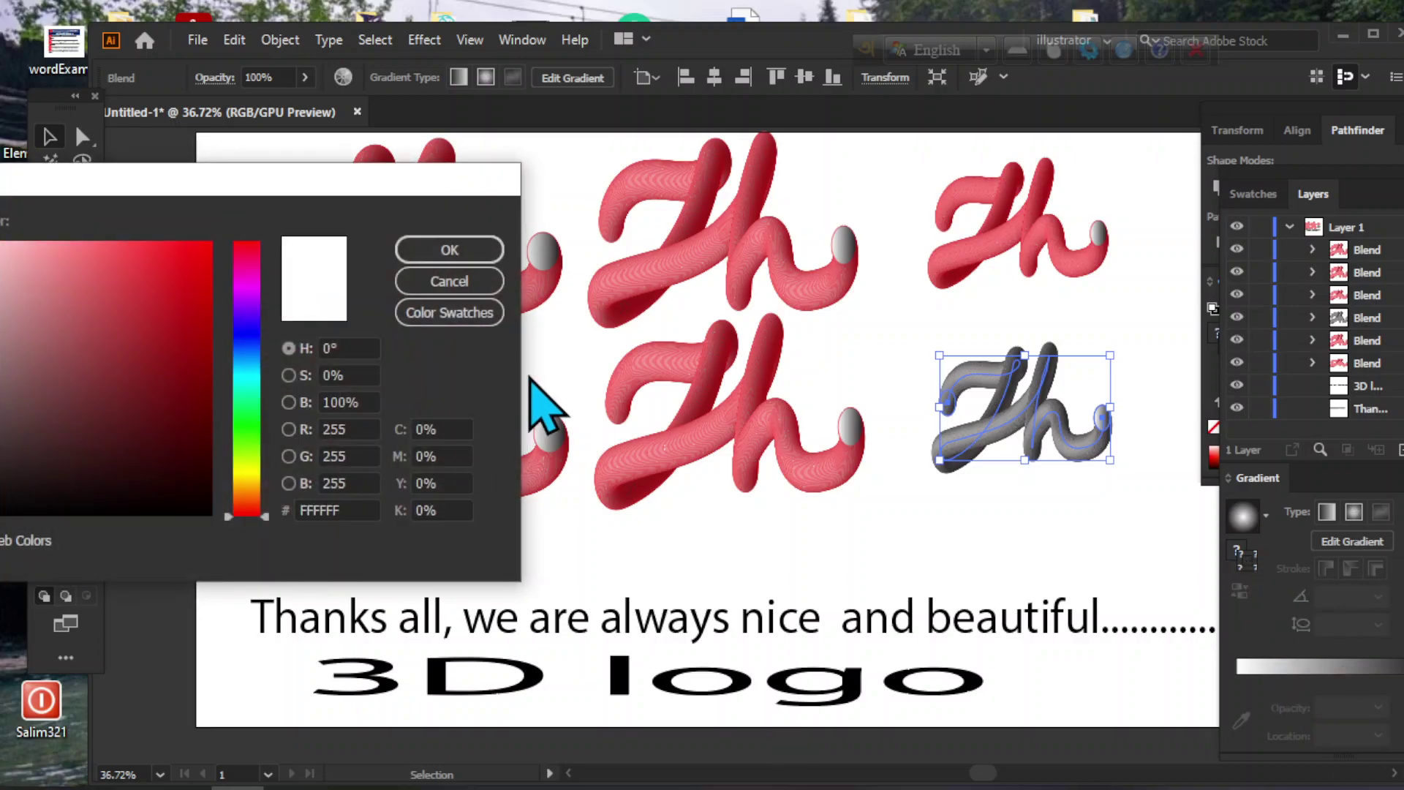
pyautogui.click(251, 301)
pyautogui.click(448, 249)
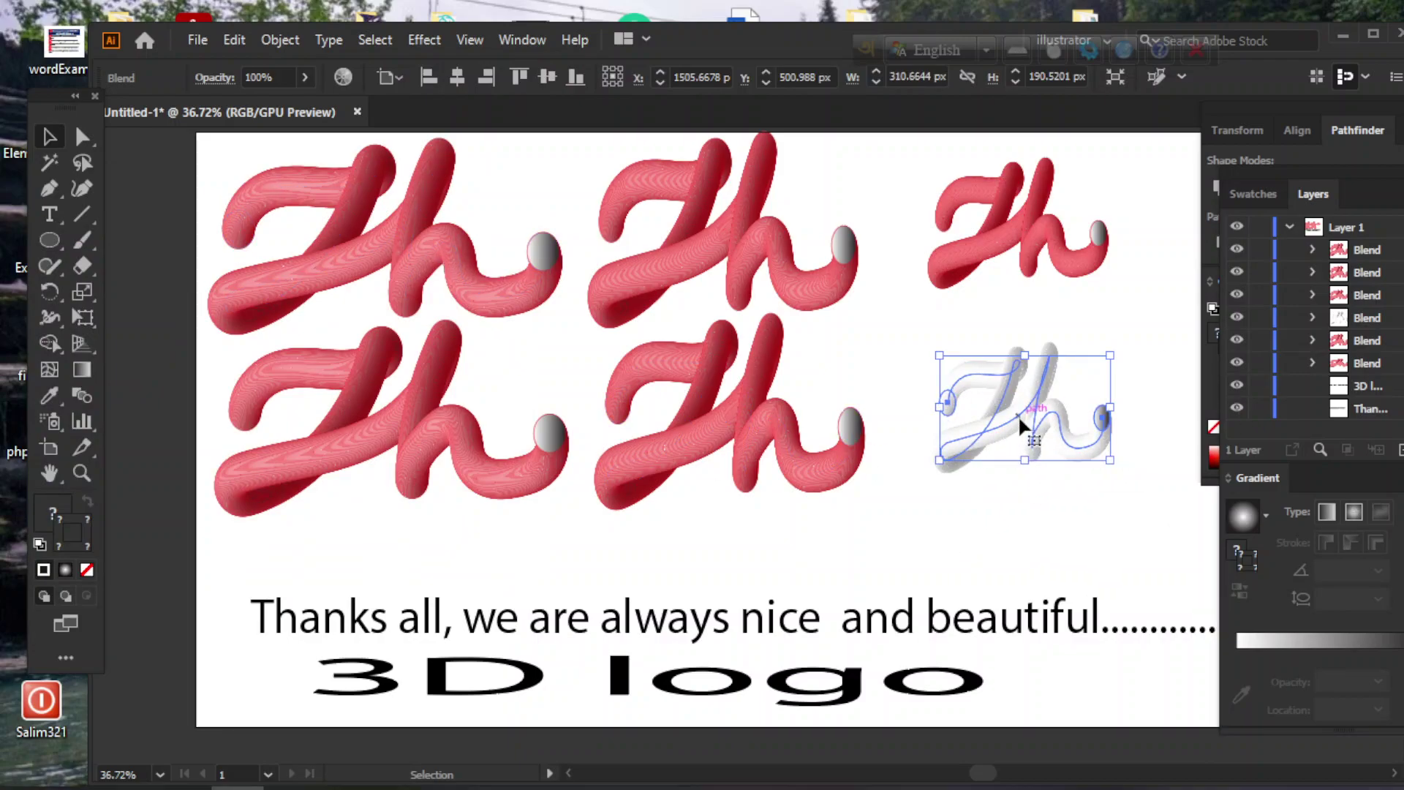
# Set the stroke colour of the small lower lettering to red E50E0E
pyautogui.doubleClick(1243, 569)
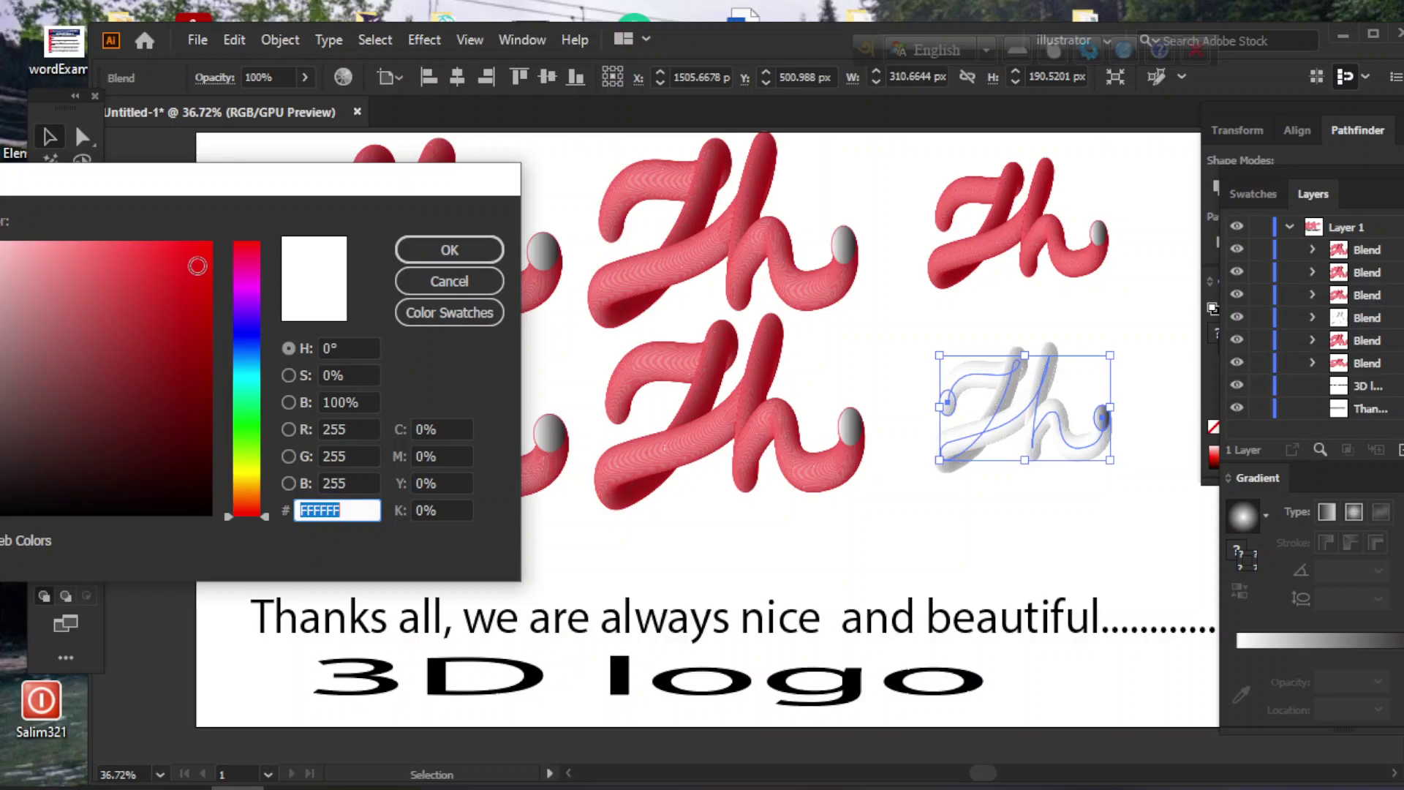
pyautogui.click(198, 266)
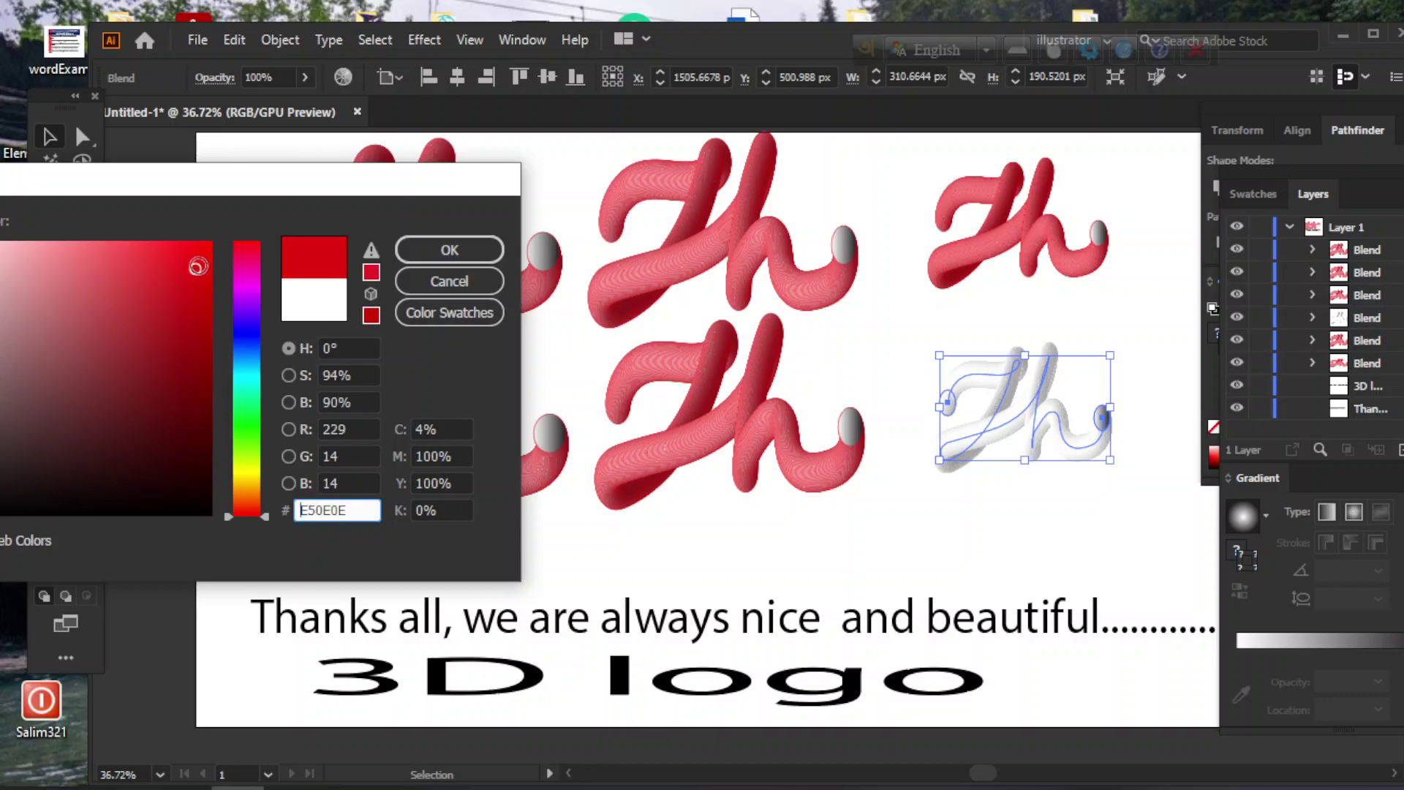
pyautogui.click(449, 250)
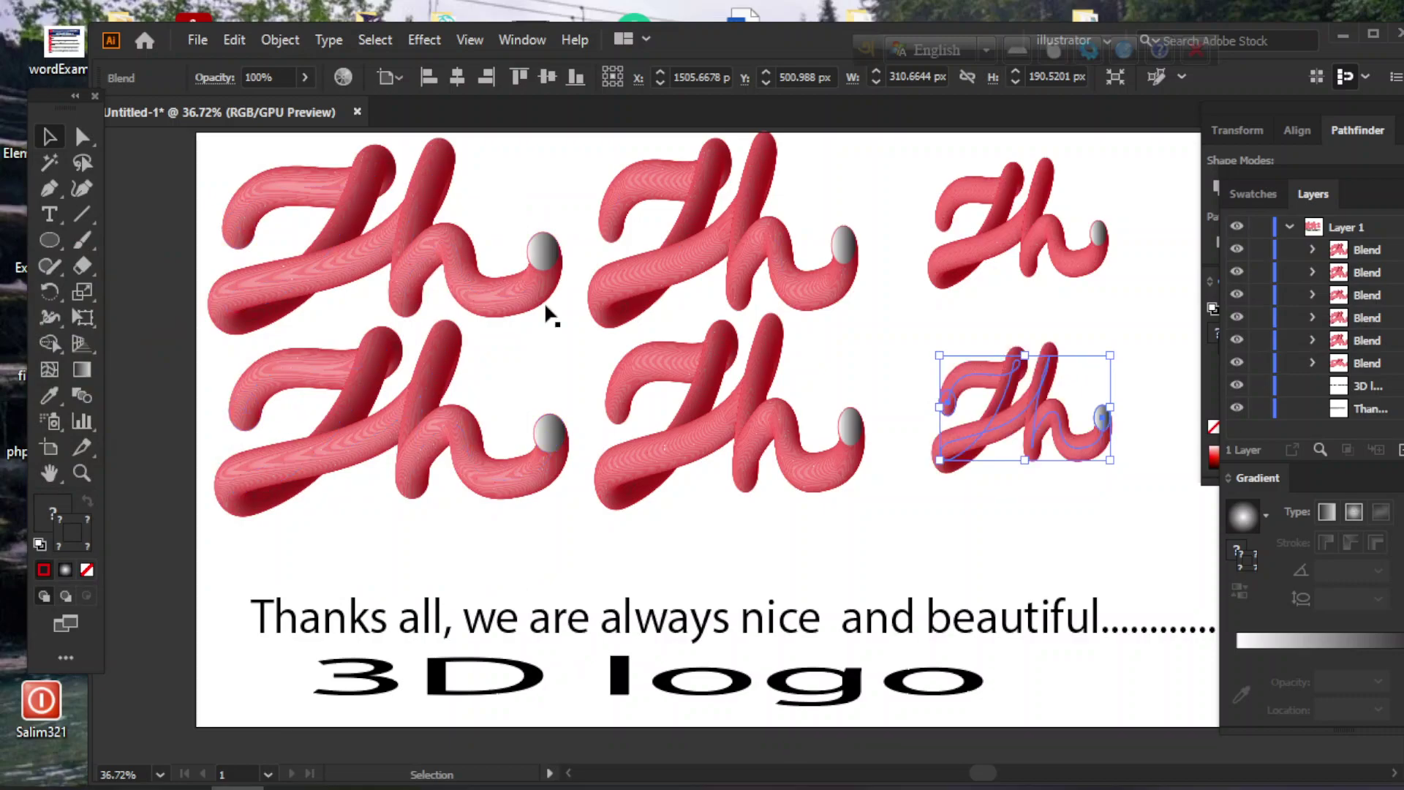
pyautogui.click(943, 525)
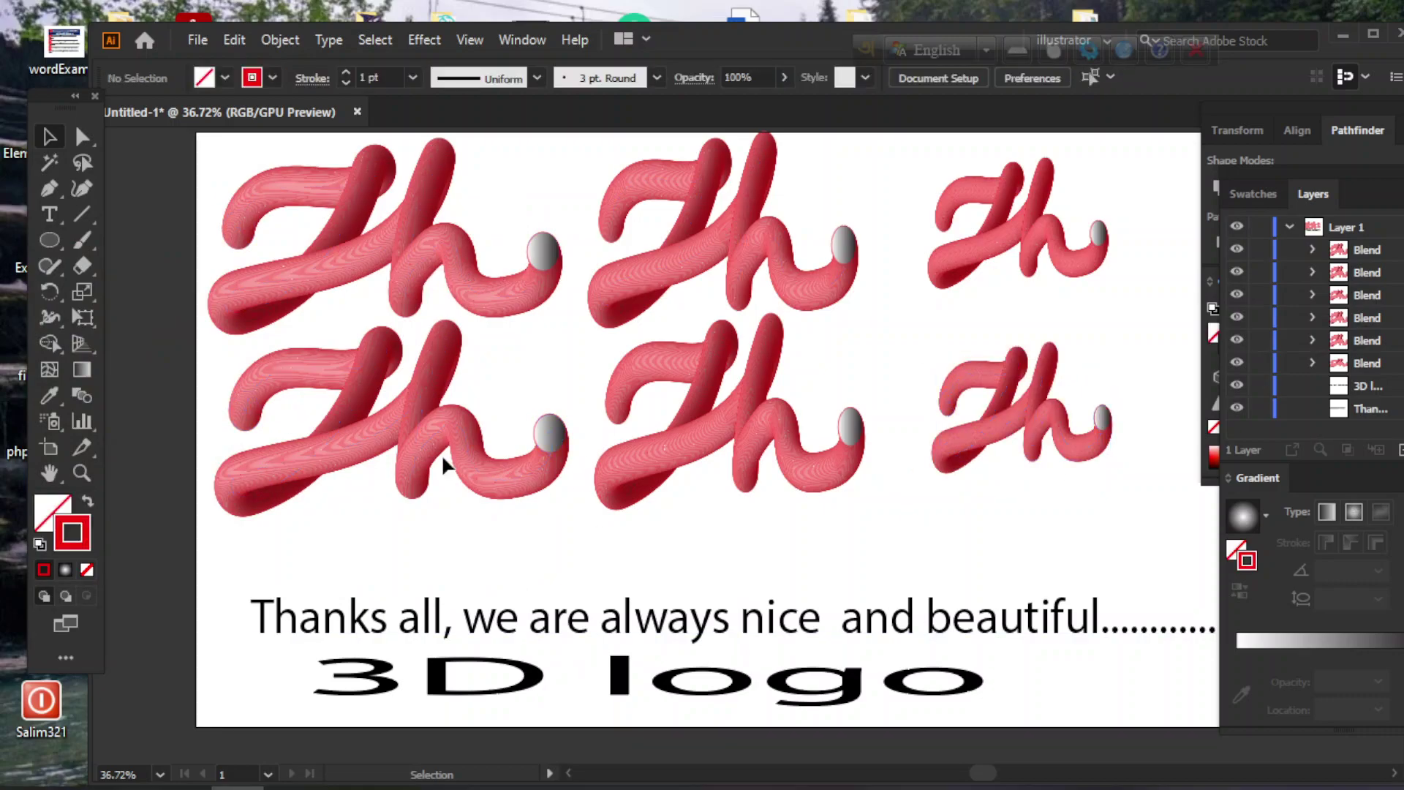
# Spread the lettering copies apart by lowering the two large ones in the bottom row and nudging the upper-left one
pyautogui.moveTo(420, 438); pyautogui.dragTo(404, 481)
pyautogui.moveTo(700, 397); pyautogui.dragTo(733, 452)
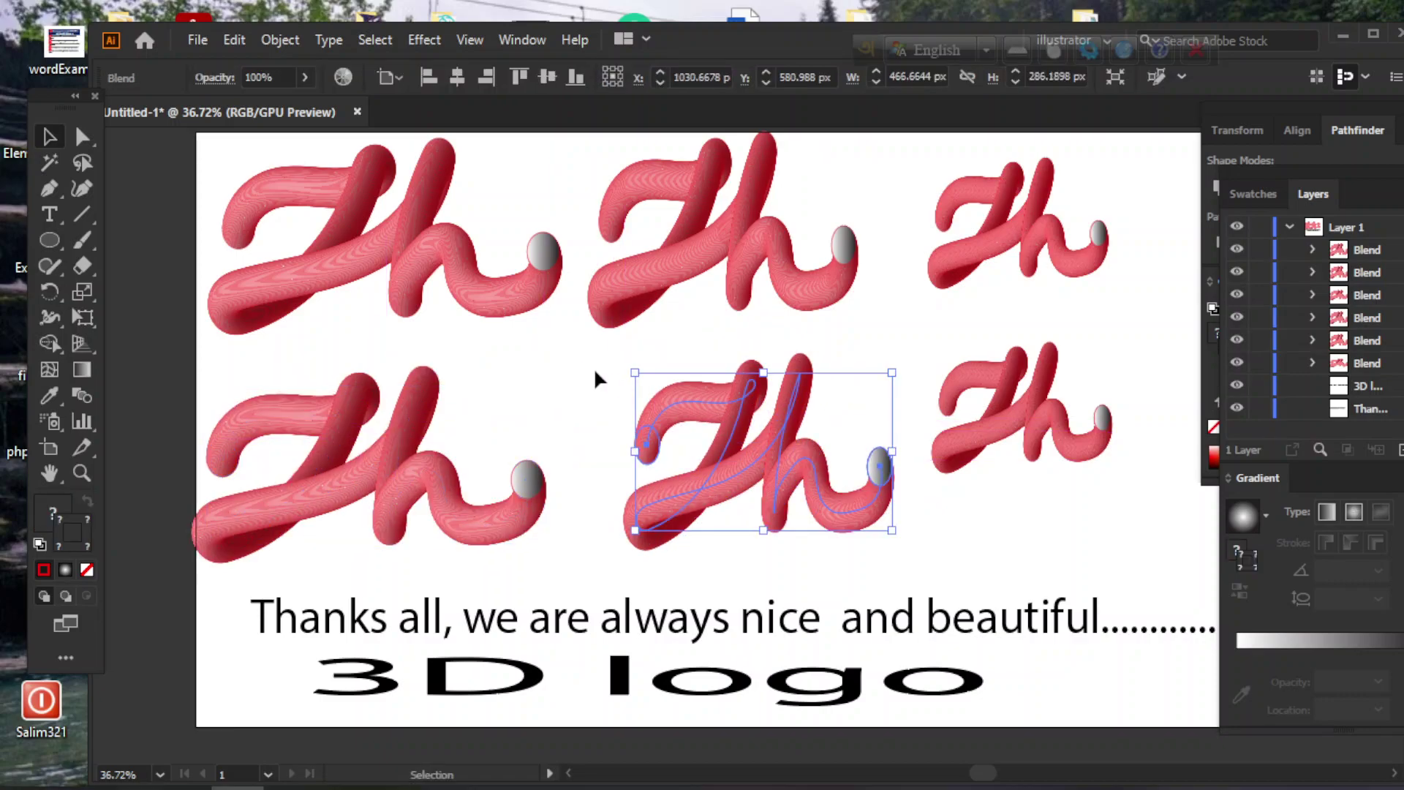
pyautogui.moveTo(434, 266)
pyautogui.mouseDown()
pyautogui.moveTo(407, 272)
pyautogui.moveTo(432, 272)
pyautogui.mouseUp()
pyautogui.click(691, 248)
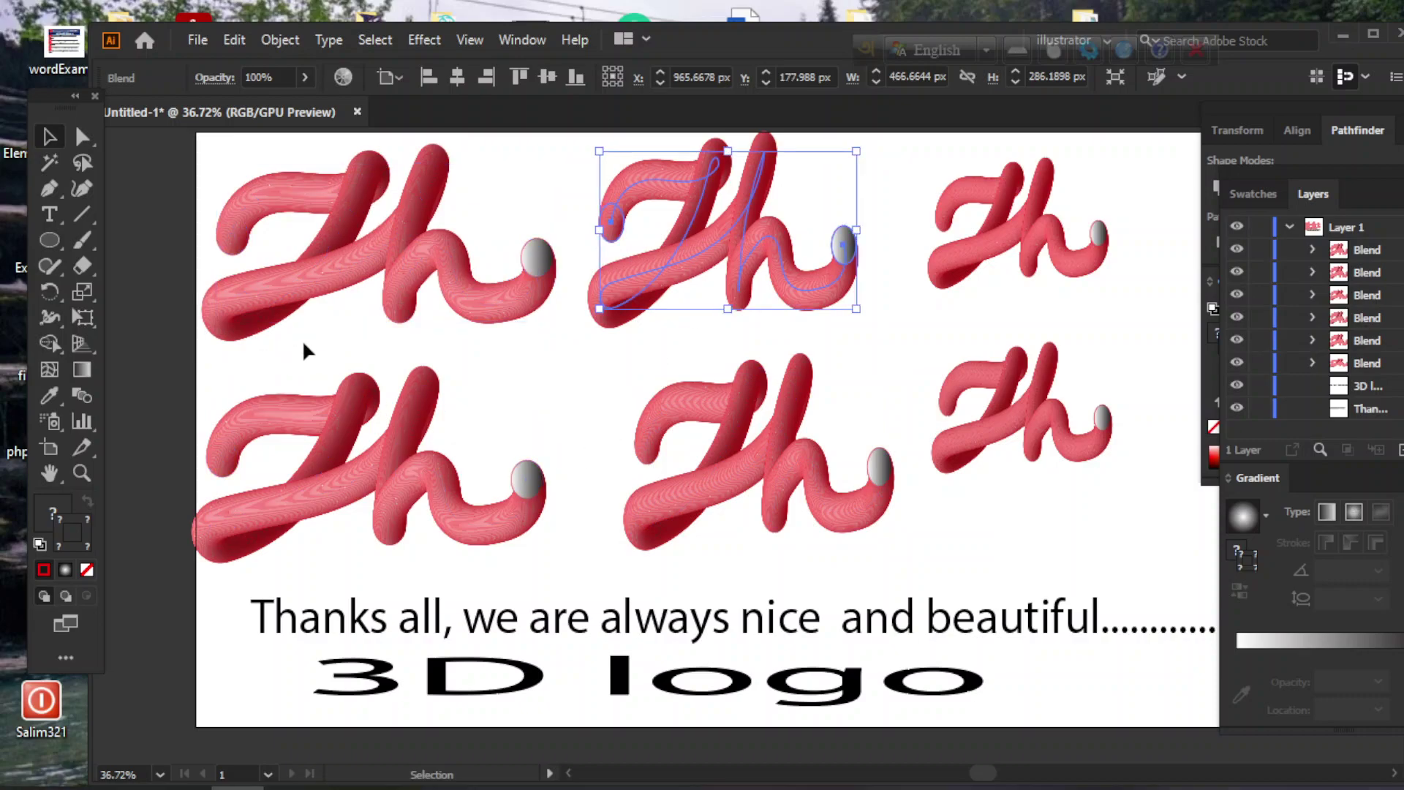
# Delete all six blended letterings from the artboard, keeping the two text lines
pyautogui.moveTo(238, 143); pyautogui.dragTo(968, 470)
pyautogui.moveTo(1108, 542); pyautogui.dragTo(1145, 547)
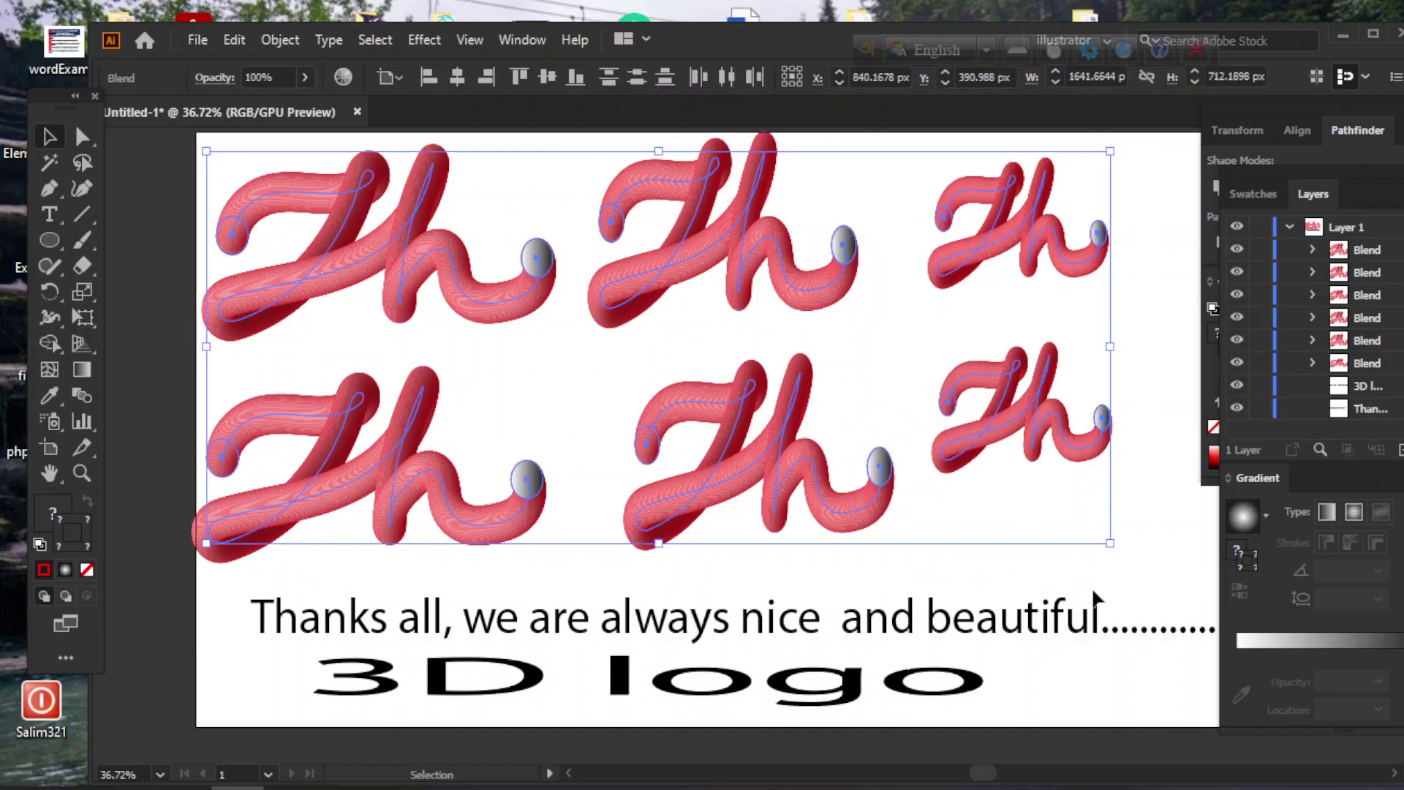
pyautogui.press('Delete')
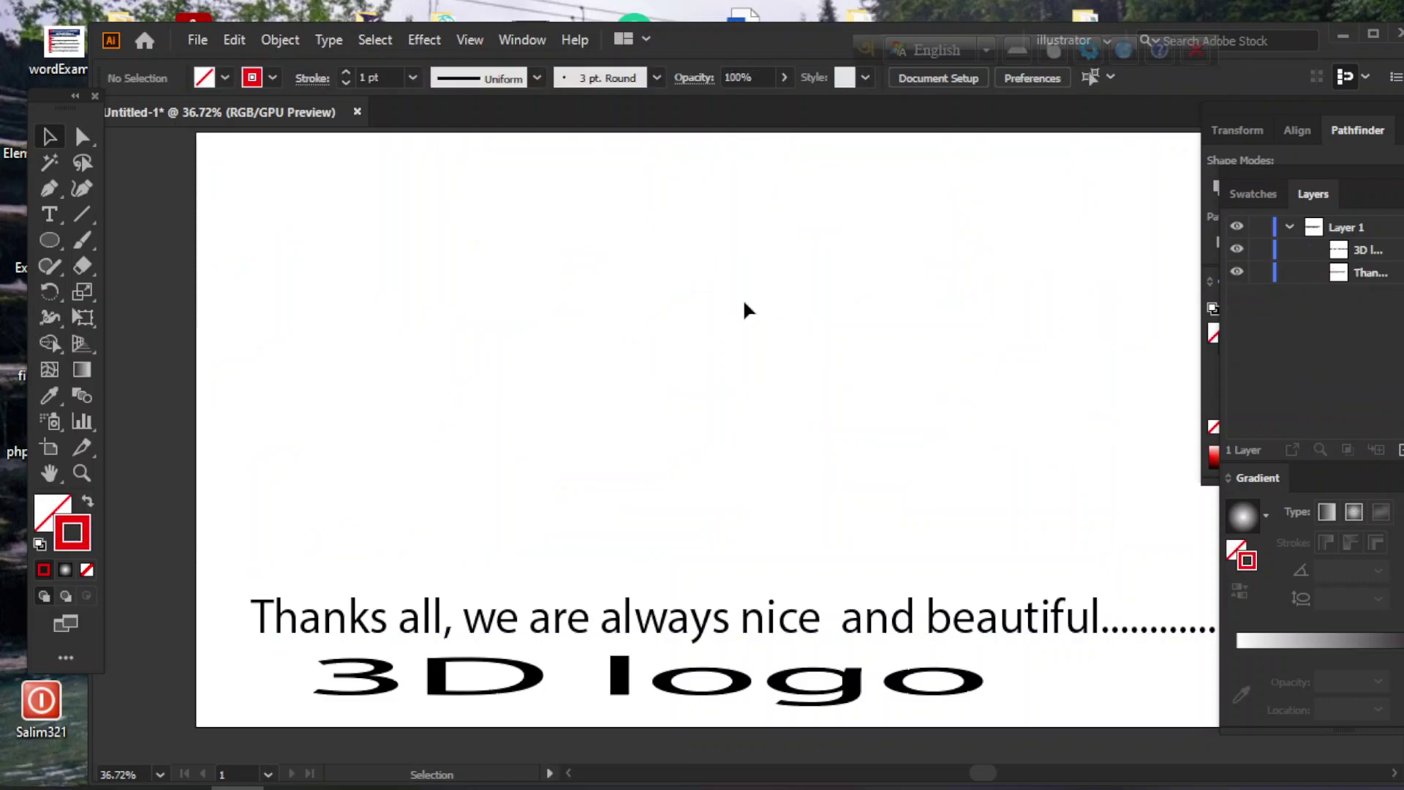
# Draw a small circle with the Ellipse tool just above the start of the "Thanks all" text line
pyautogui.click(49, 241)
pyautogui.moveTo(266, 503); pyautogui.dragTo(333, 571)
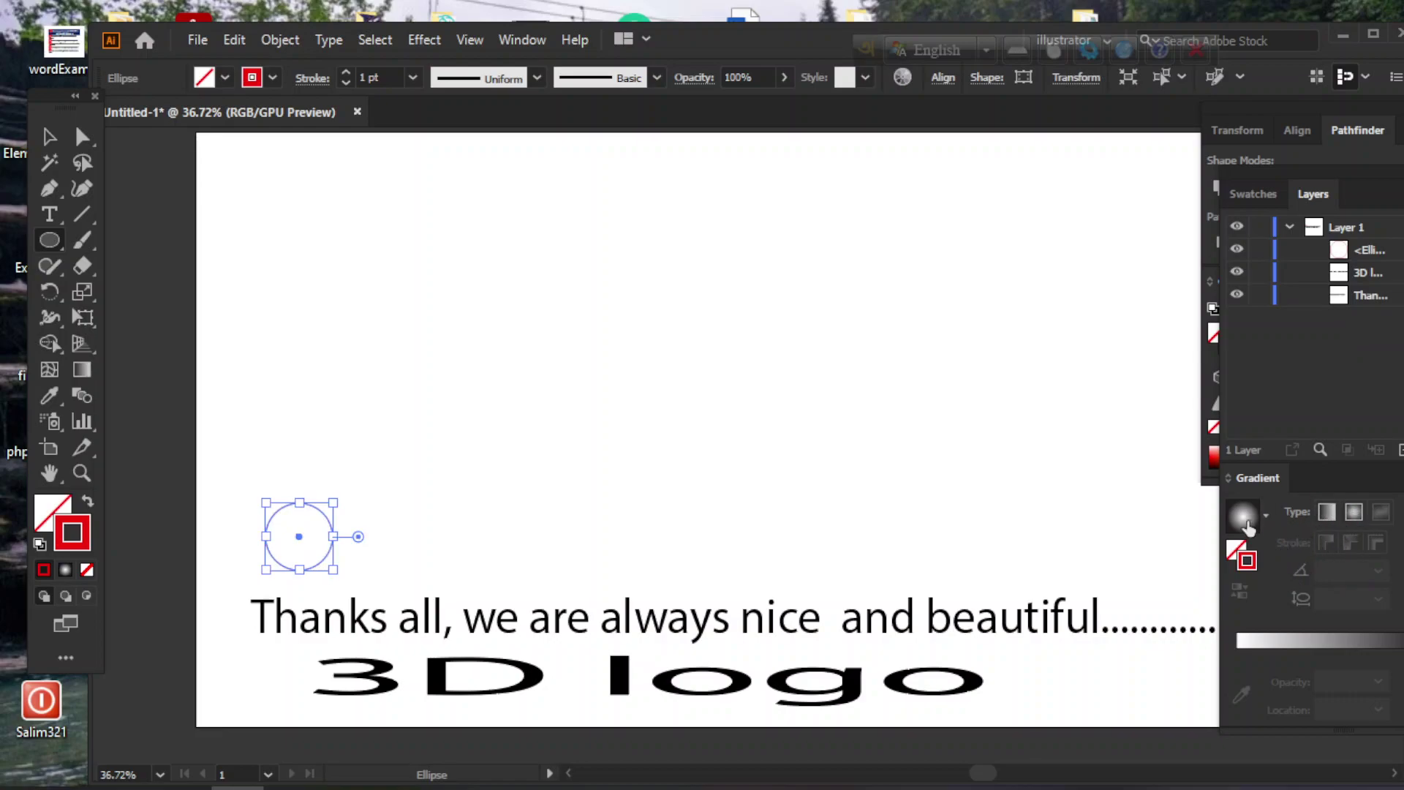
# Apply a linear white-to-black gradient to the circle's stroke and fill the circle with the pink gradient swatch
pyautogui.click(1327, 512)
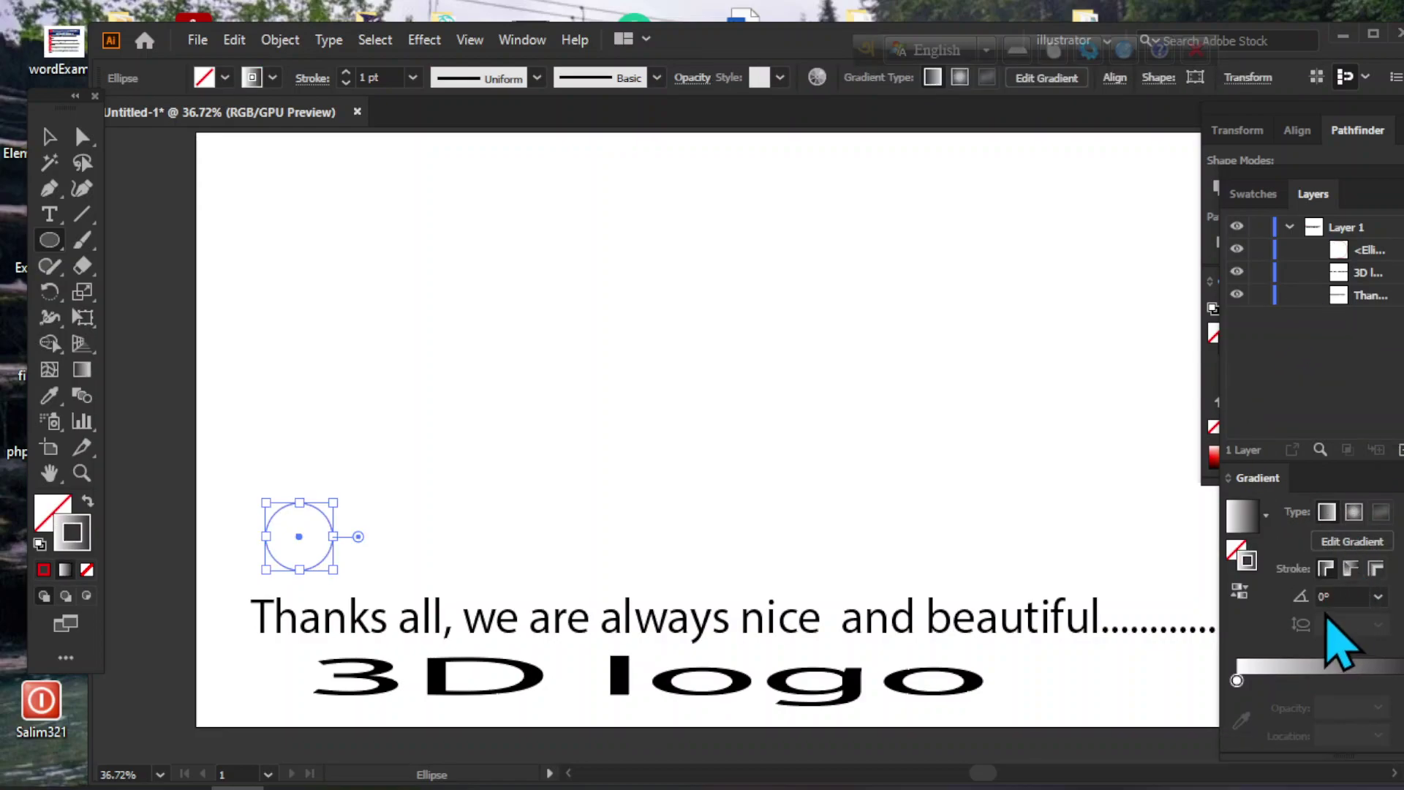
pyautogui.click(204, 78)
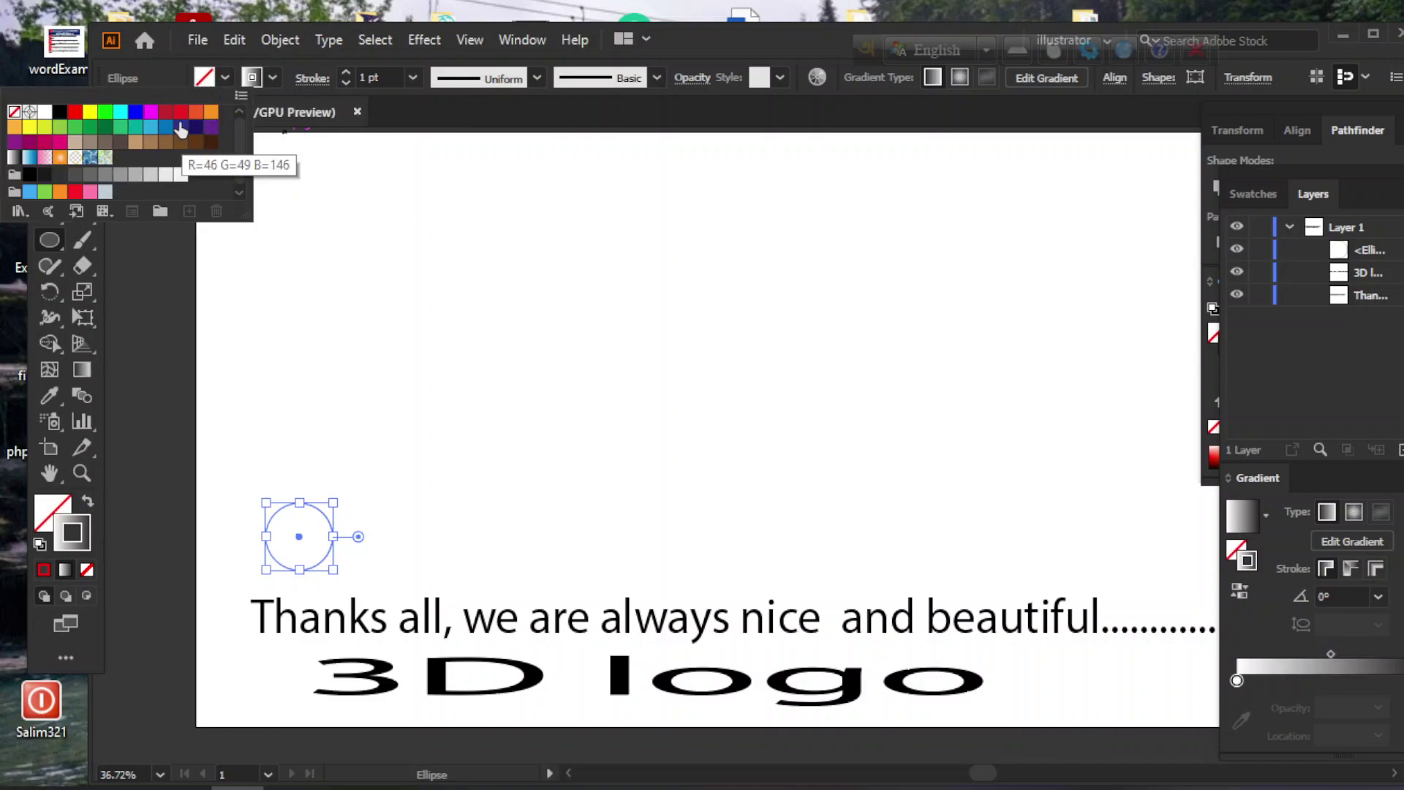
pyautogui.click(28, 158)
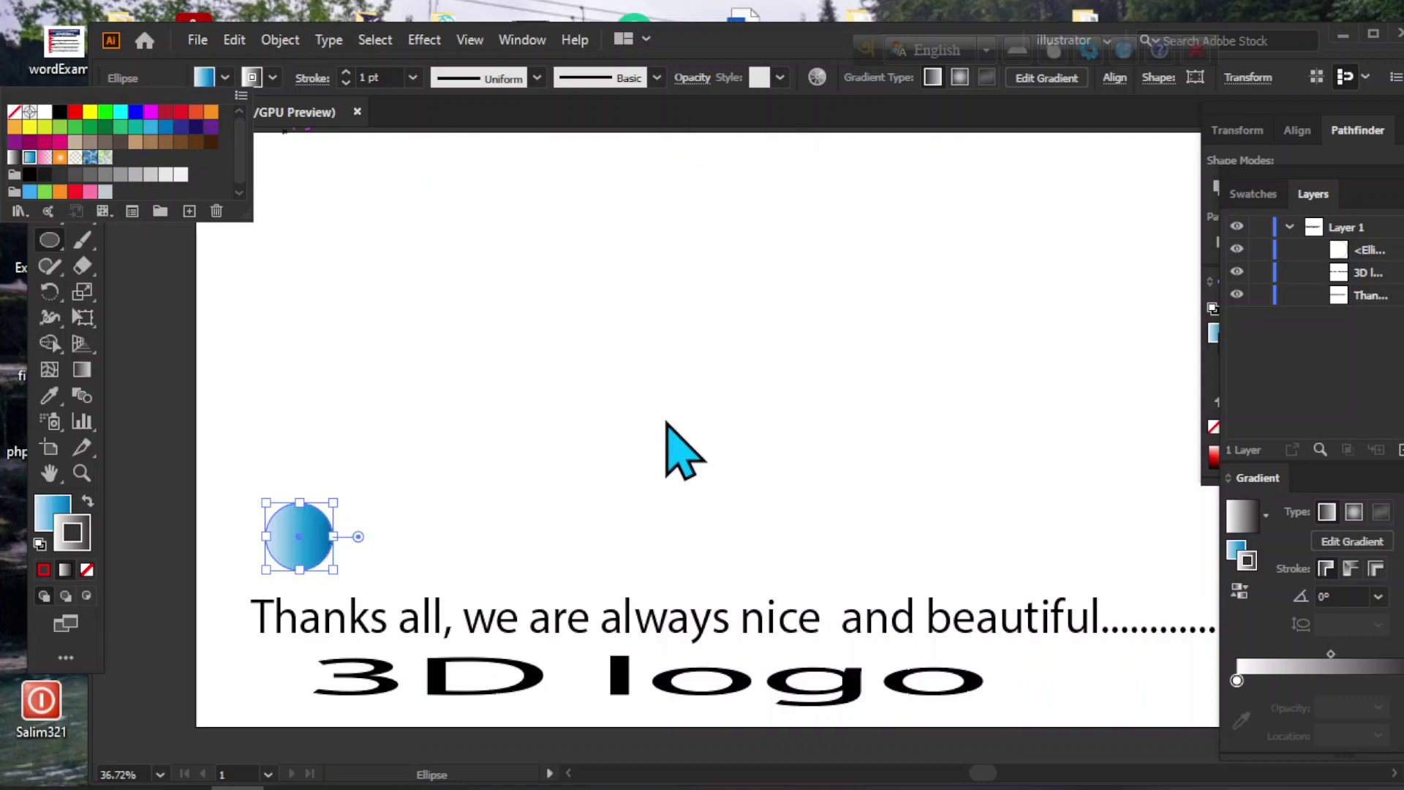
pyautogui.click(45, 158)
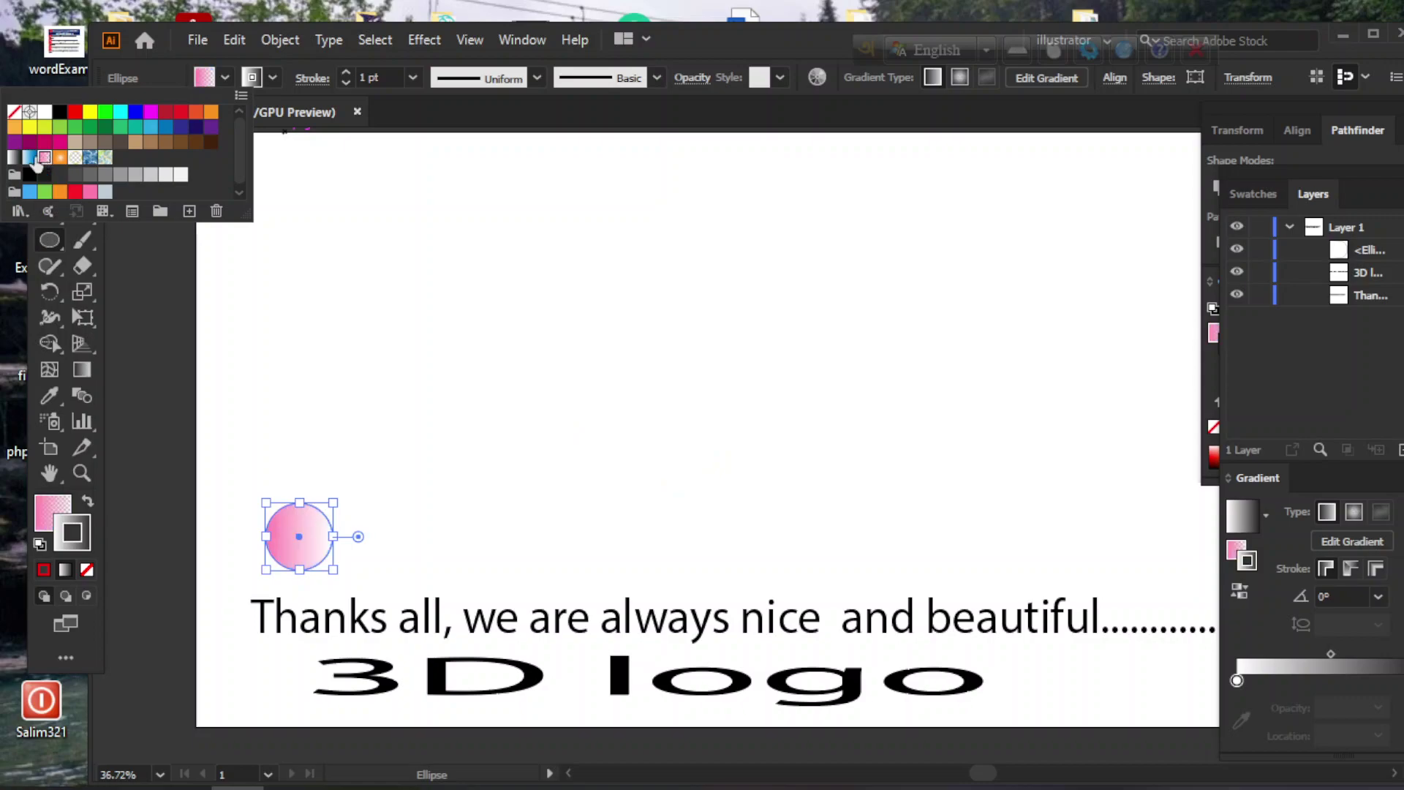
pyautogui.press('Escape')
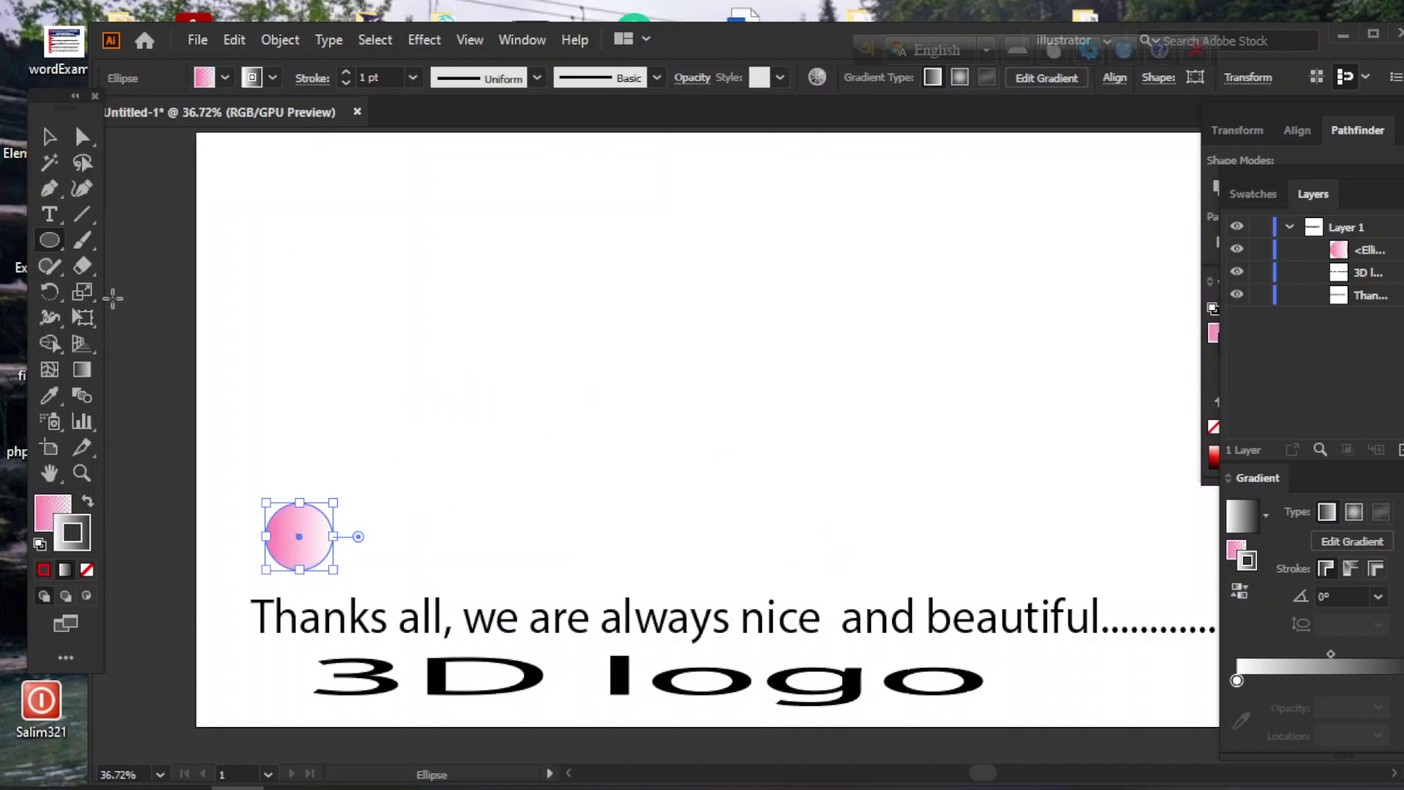
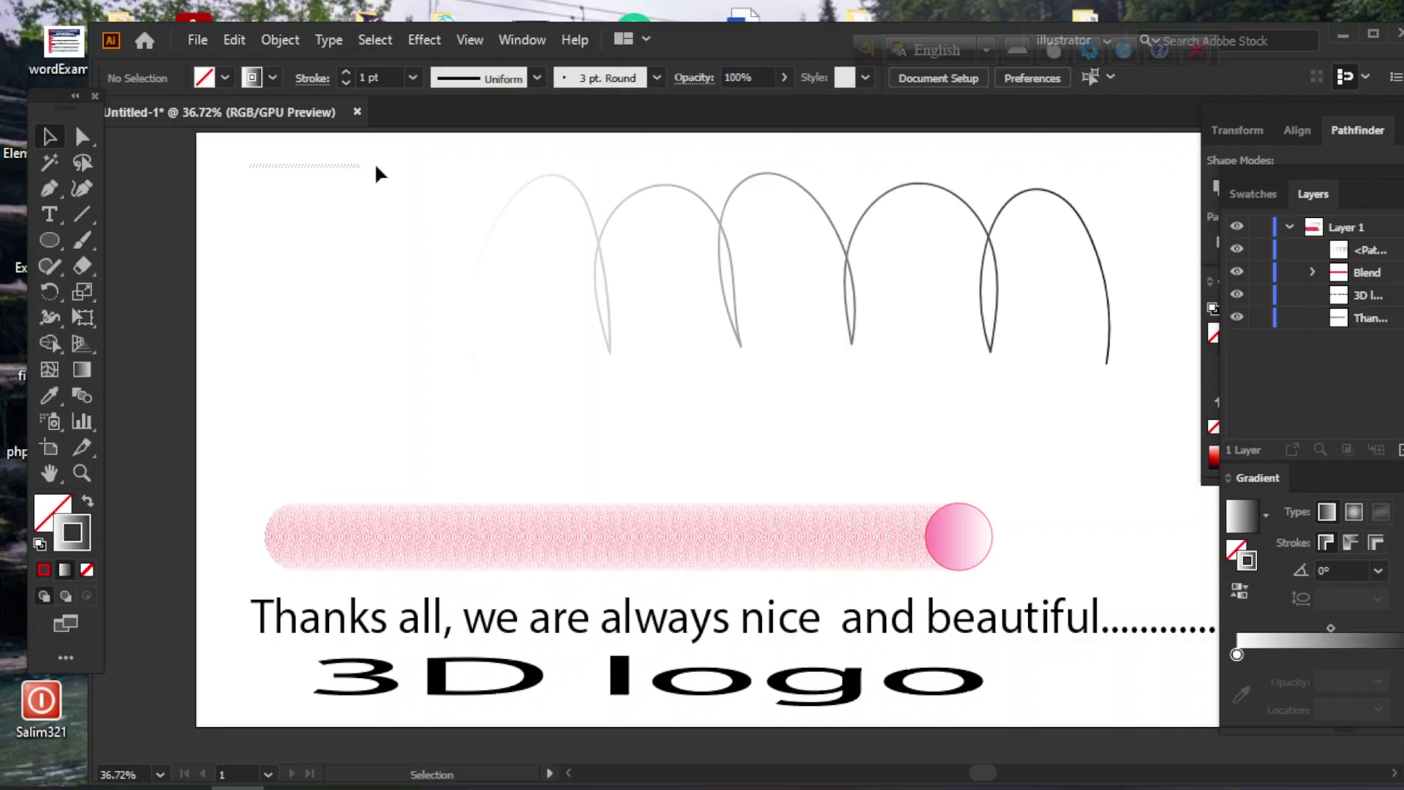
# Replace the spine of the pink circle blend with the looped path above it
pyautogui.moveTo(1041, 336); pyautogui.dragTo(1117, 581)
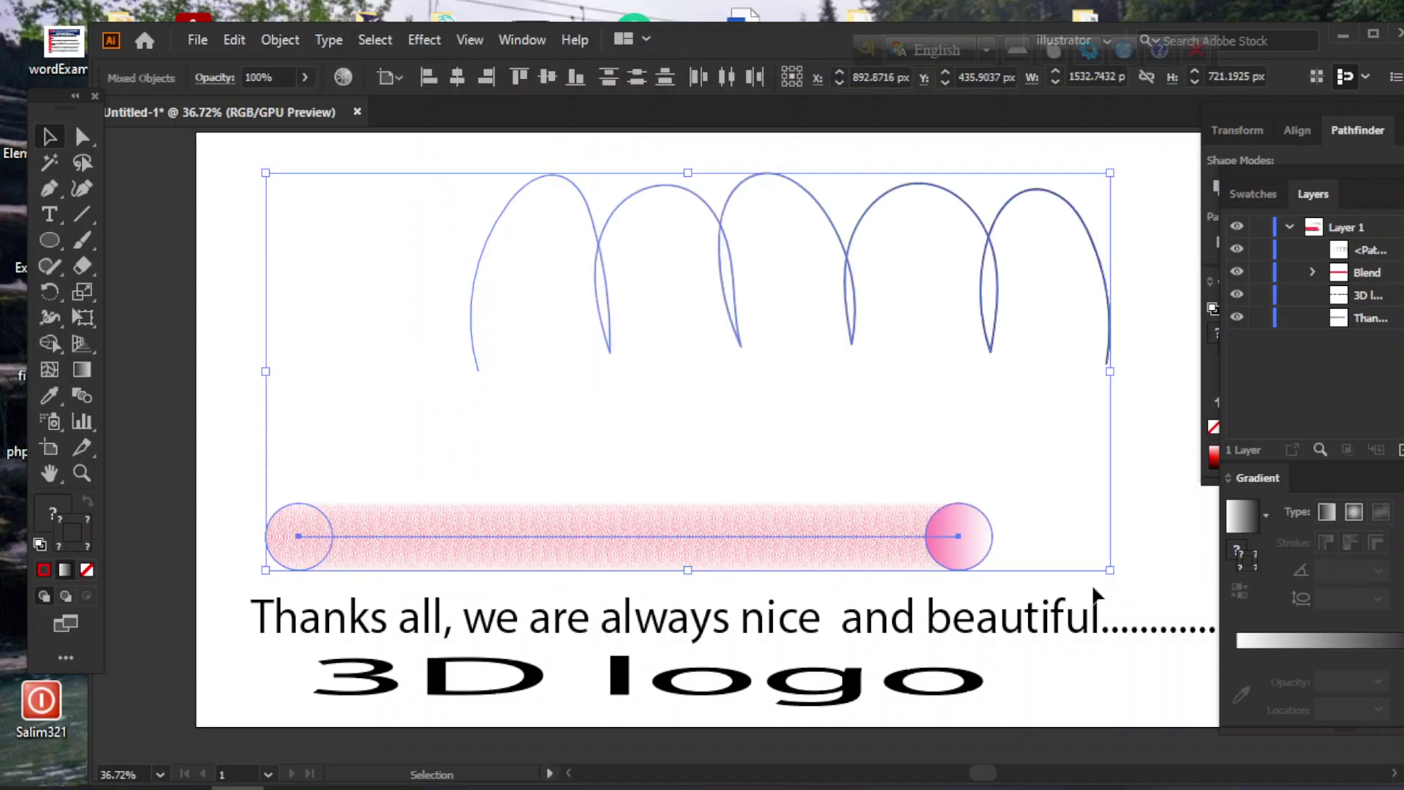
pyautogui.click(280, 40)
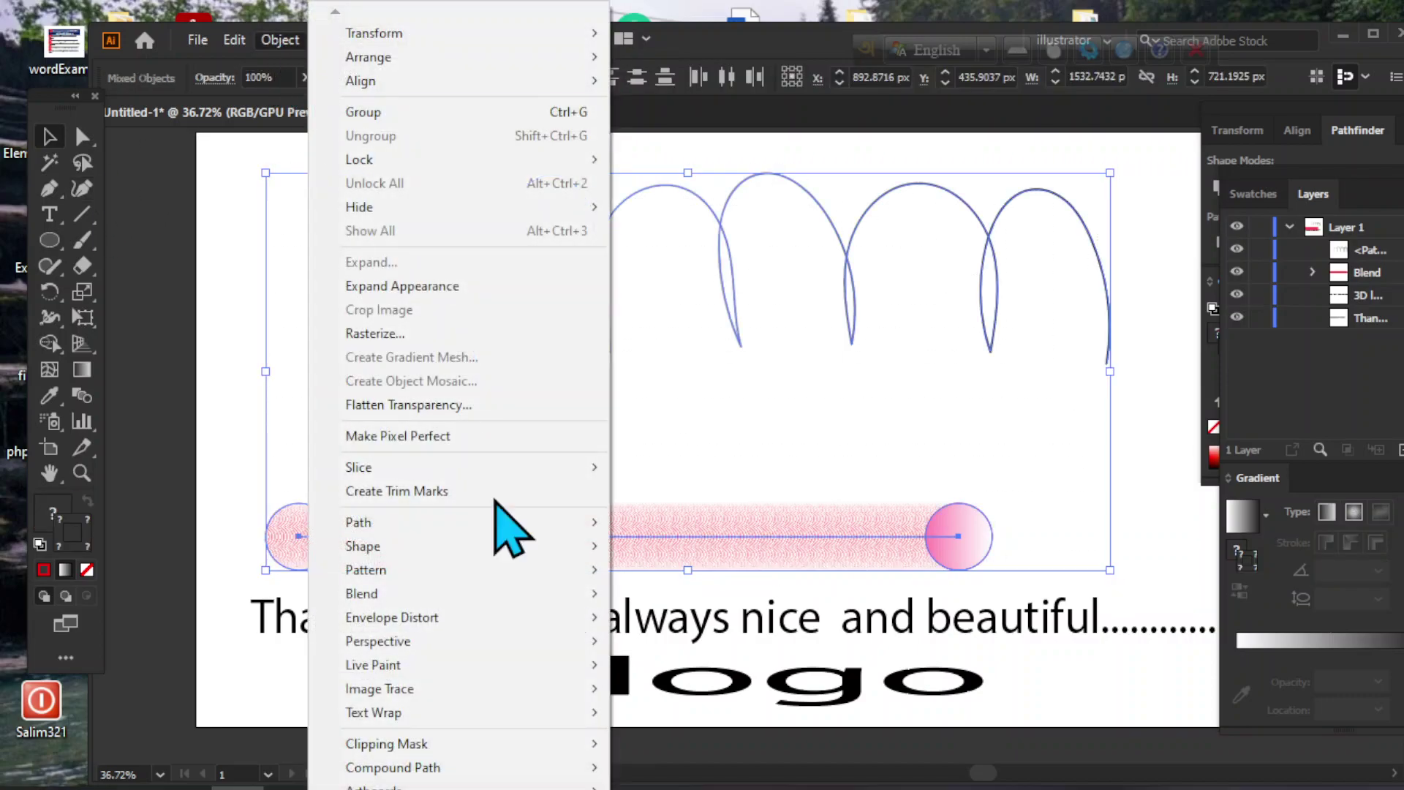
pyautogui.moveTo(398, 596)
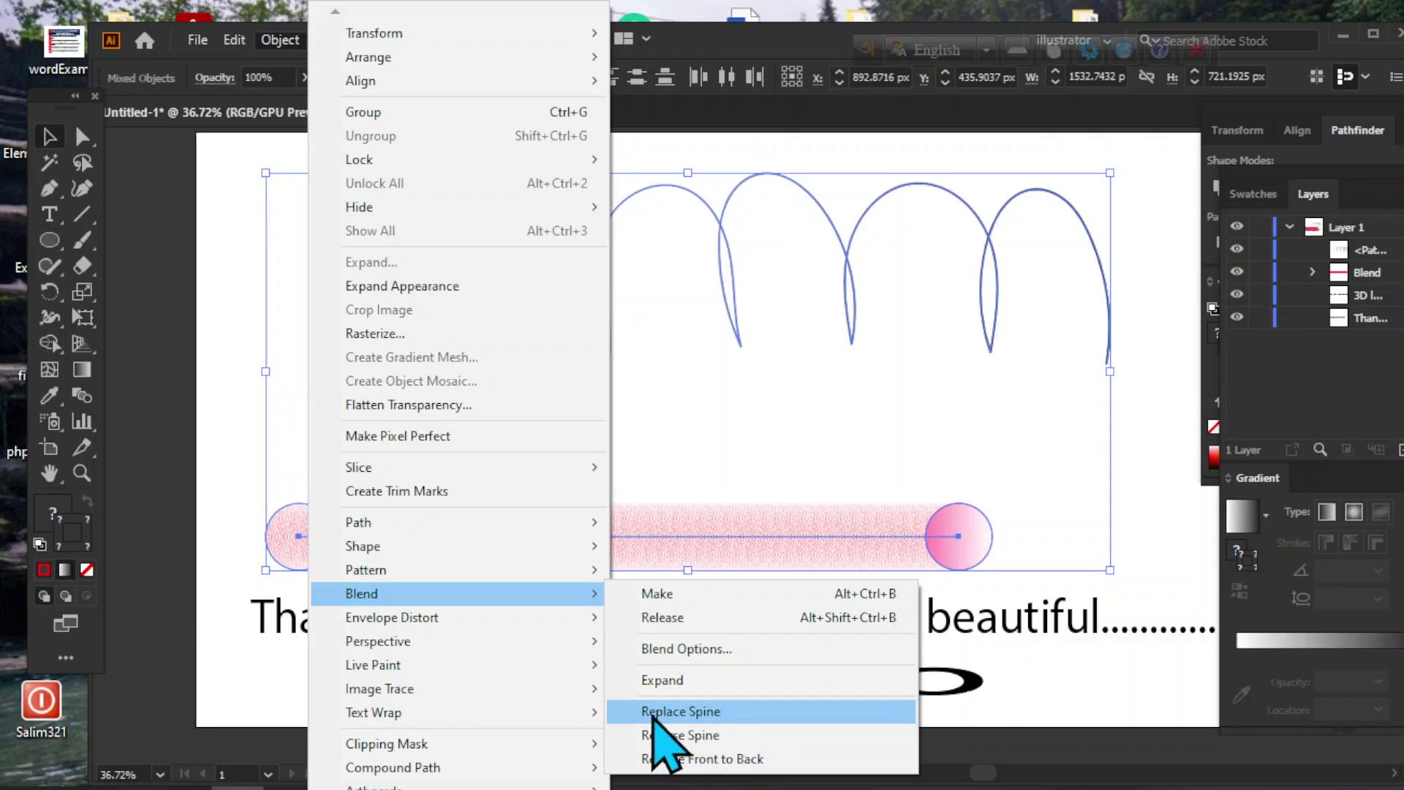
pyautogui.click(686, 710)
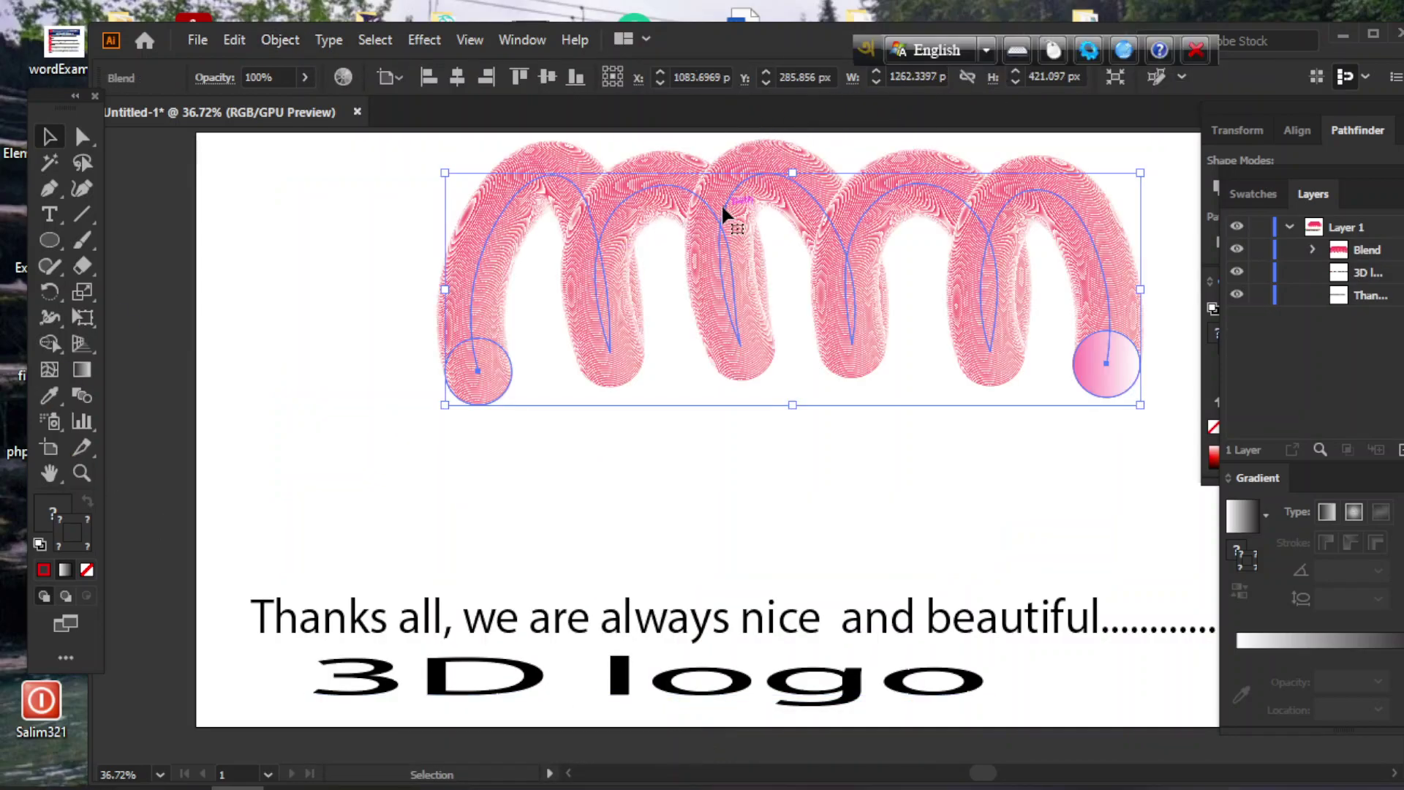
# Shrink the coil blend proportionally to about 839 by 280 px and move it to the artboard's upper-left area
pyautogui.moveTo(722, 204); pyautogui.dragTo(545, 268)
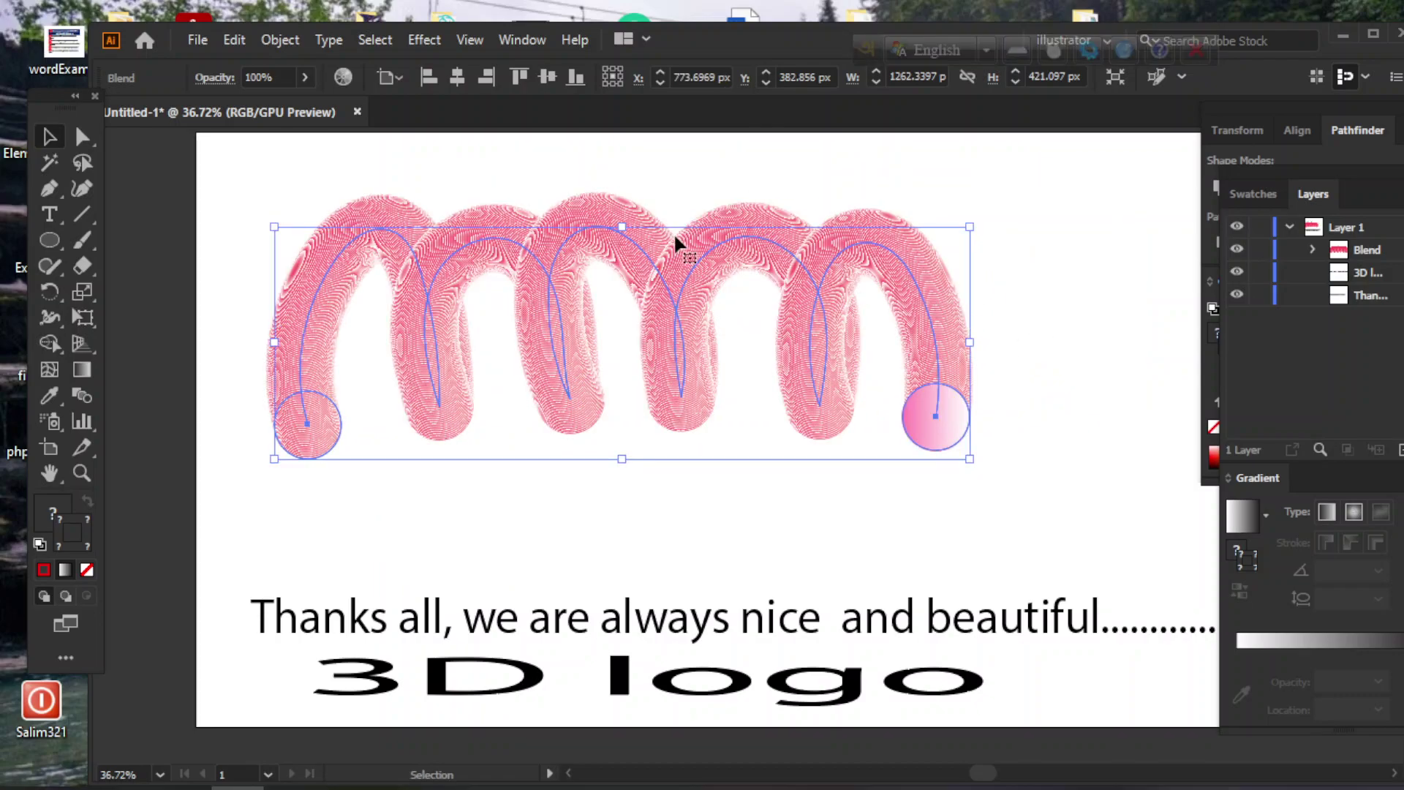
pyautogui.moveTo(660, 270); pyautogui.dragTo(693, 300)
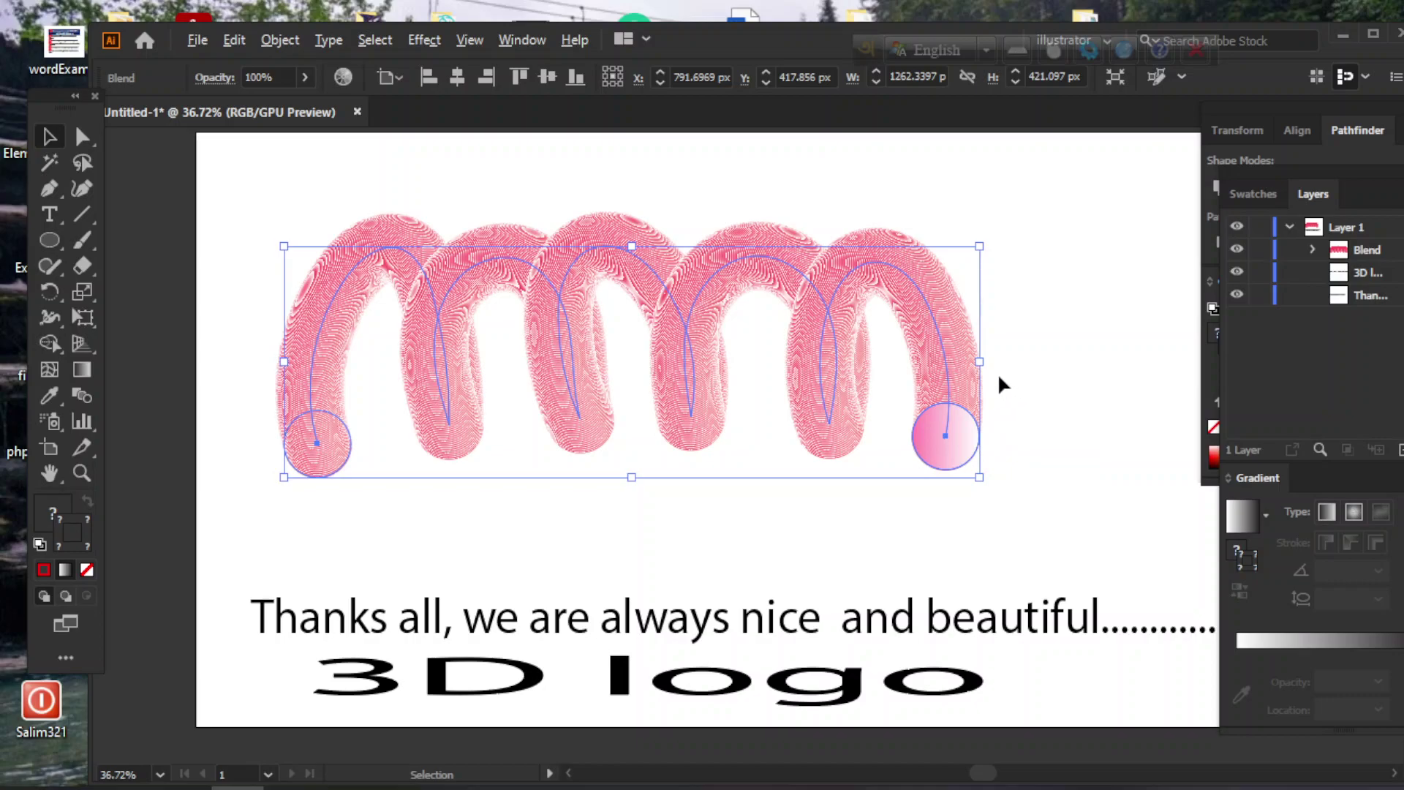
pyautogui.moveTo(980, 480); pyautogui.dragTo(864, 491)
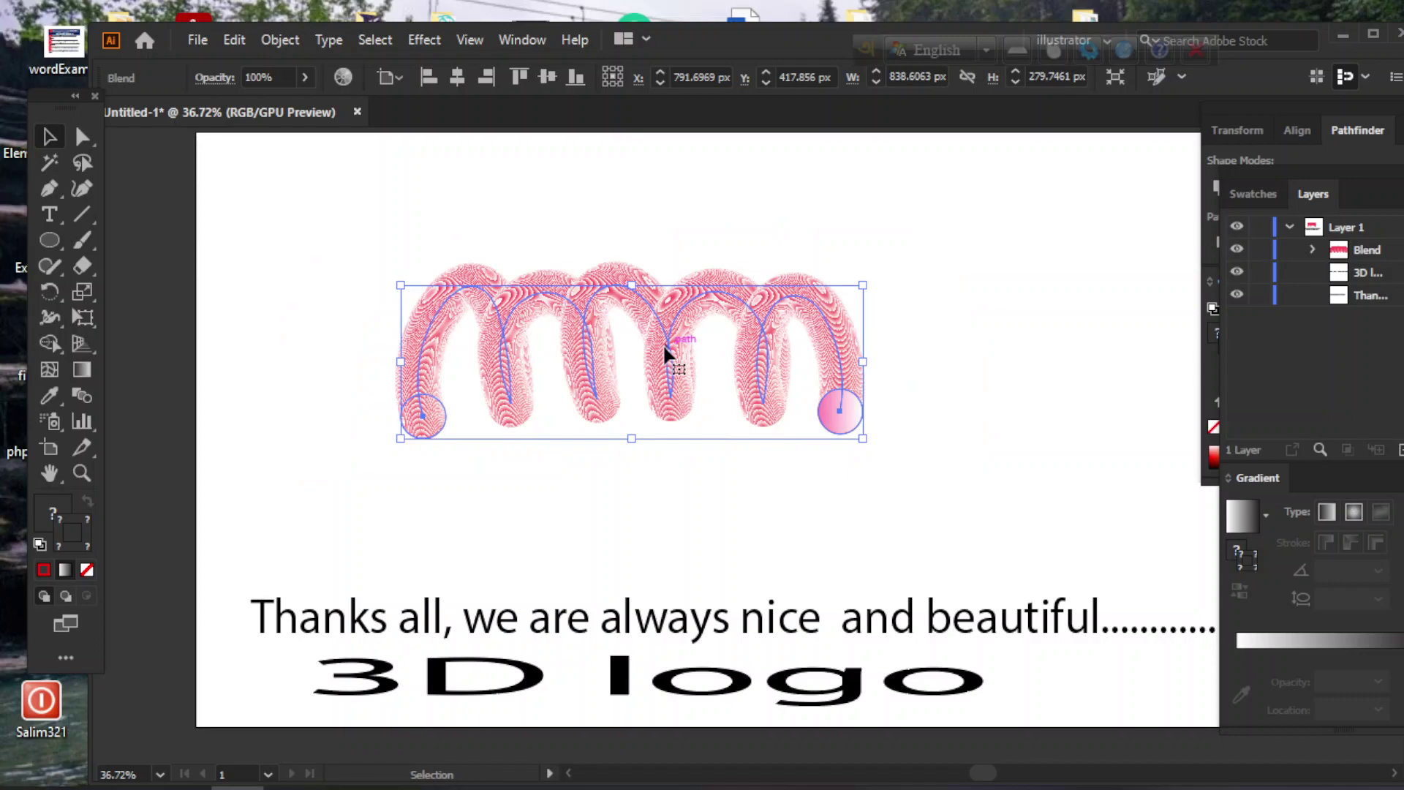
pyautogui.moveTo(663, 344); pyautogui.dragTo(497, 228)
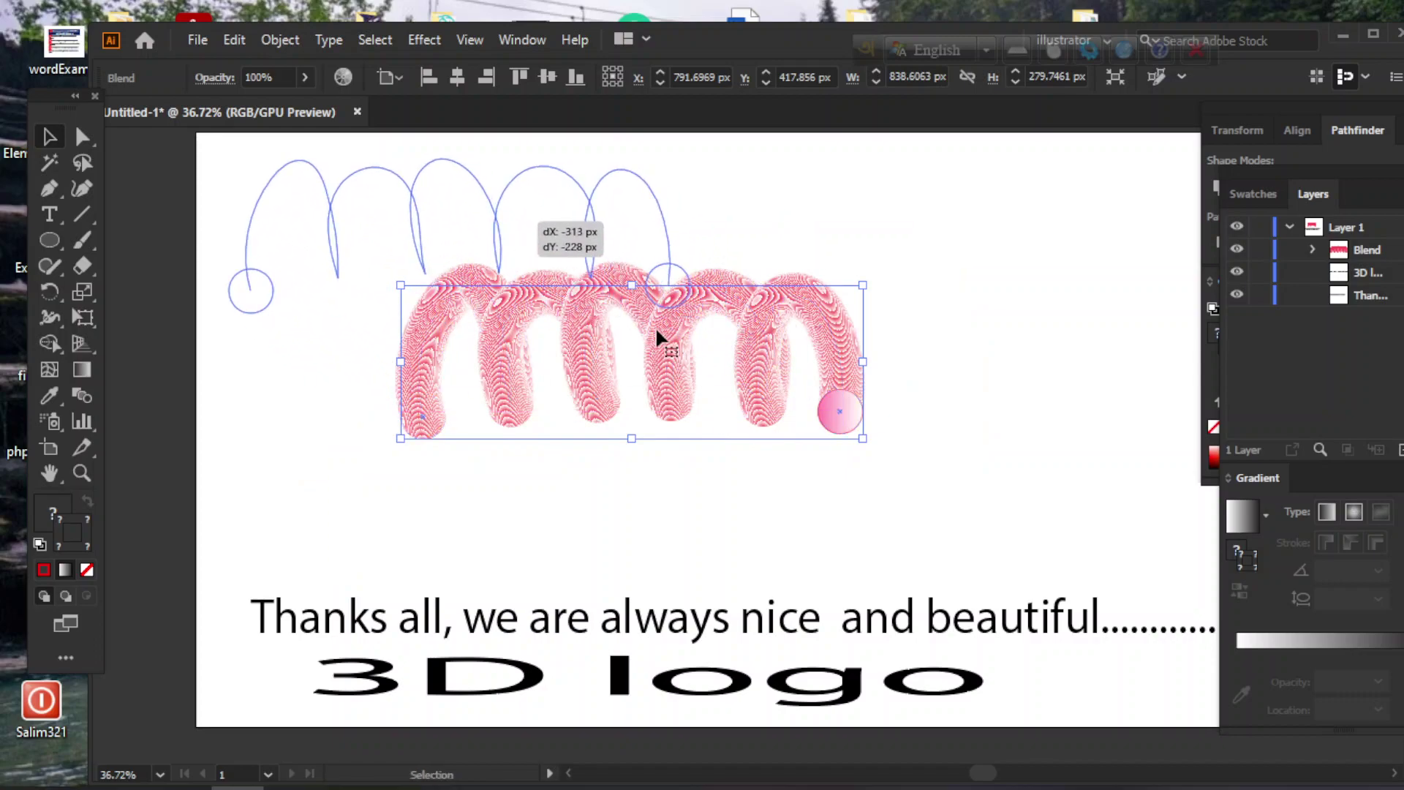
pyautogui.moveTo(656, 332); pyautogui.dragTo(671, 278)
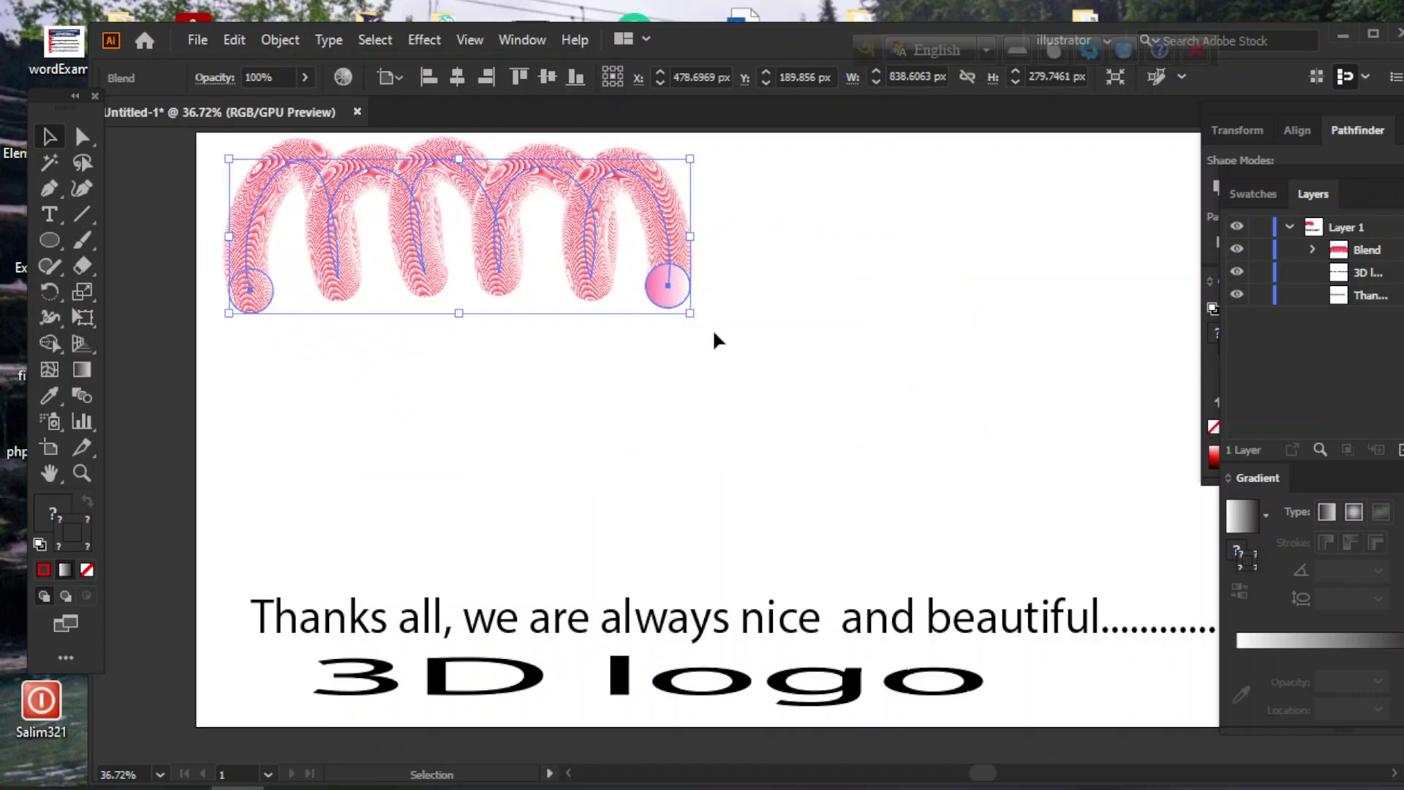
# Scale the coil down about its centre to about 543 by 181 px
pyautogui.press('alt')
pyautogui.moveTo(689, 313); pyautogui.dragTo(611, 307)
pyautogui.moveTo(647, 398); pyautogui.dragTo(647, 399)
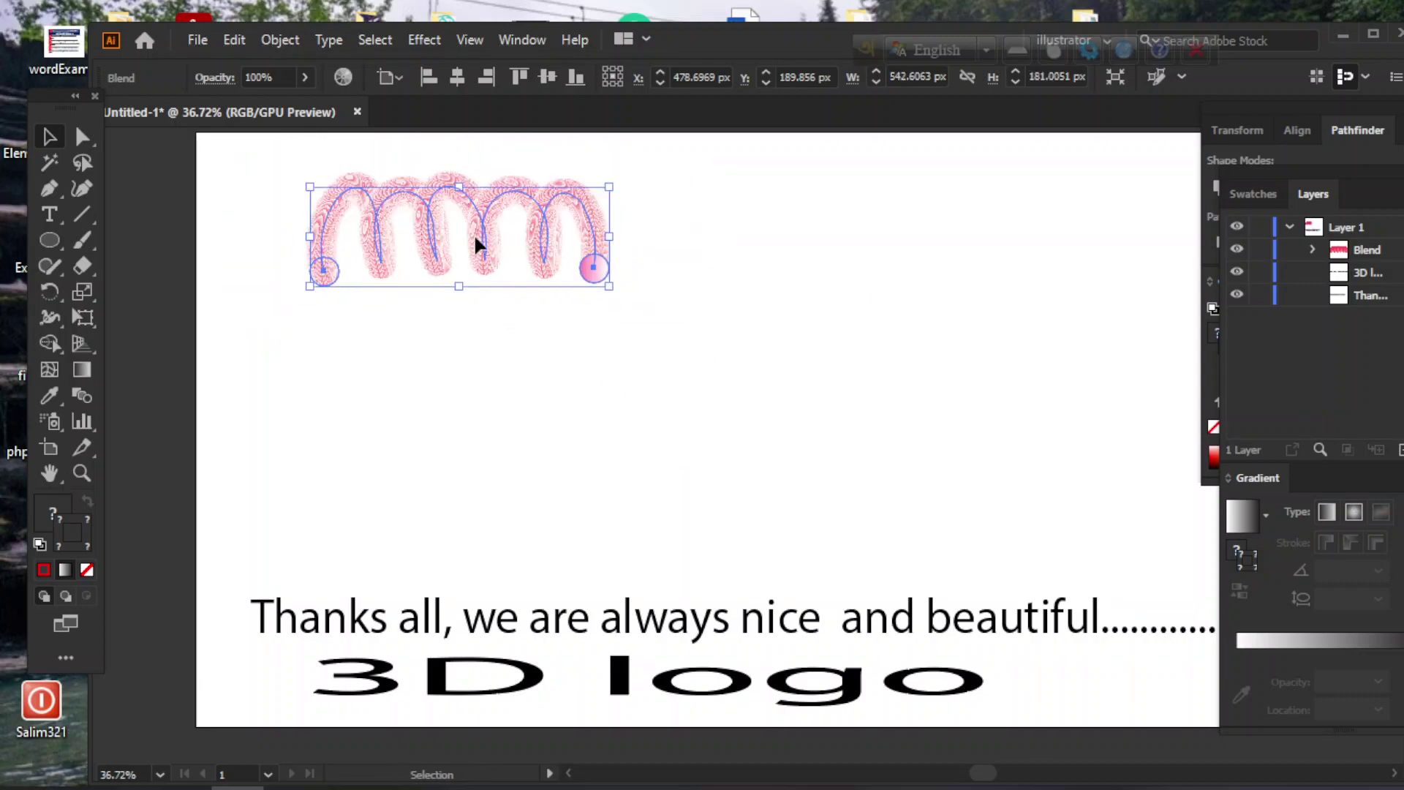
# Move the coil into the artboard's upper-left corner and place a copy about 641 px to its right
pyautogui.moveTo(476, 244); pyautogui.dragTo(429, 253)
pyautogui.moveTo(528, 362); pyautogui.dragTo(528, 362)
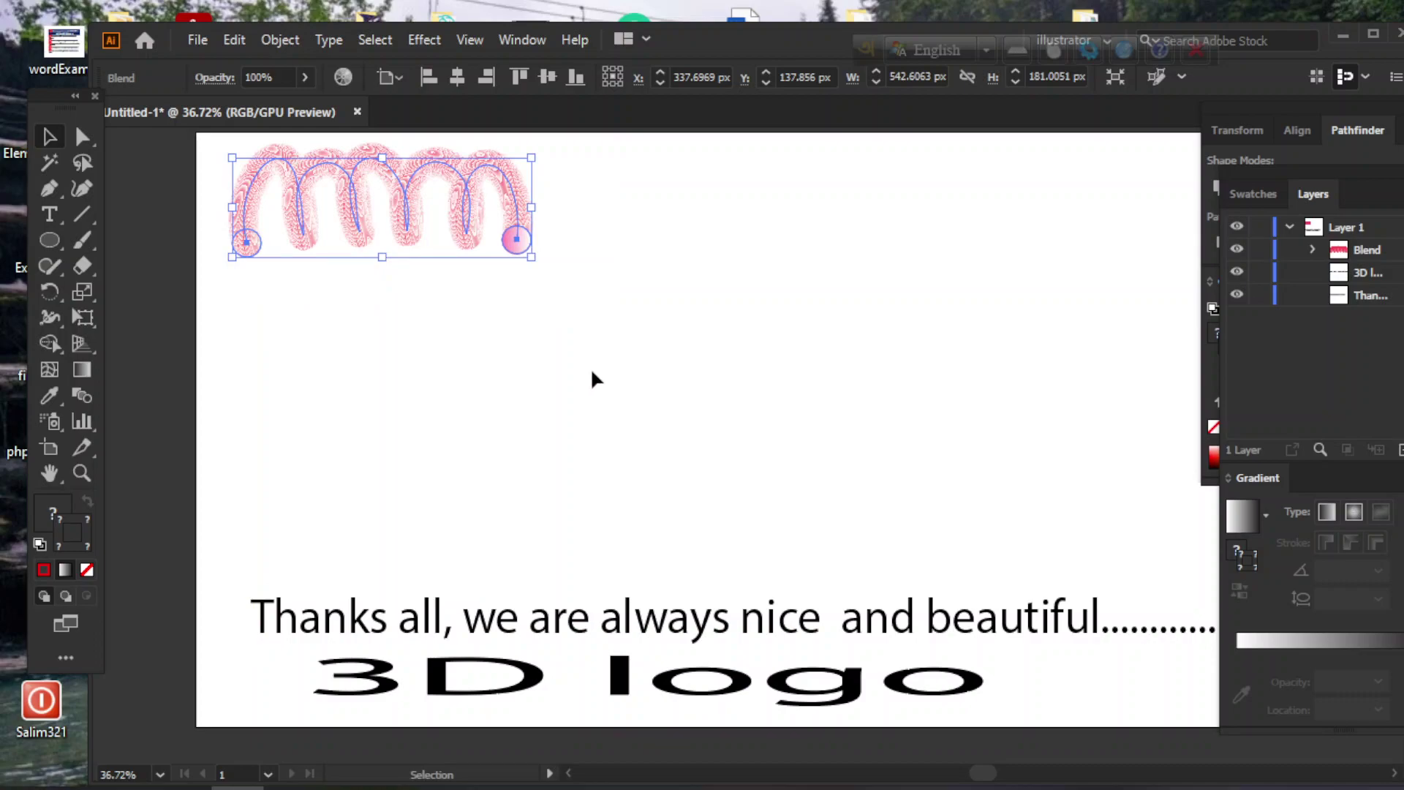
pyautogui.moveTo(470, 204); pyautogui.dragTo(824, 217)
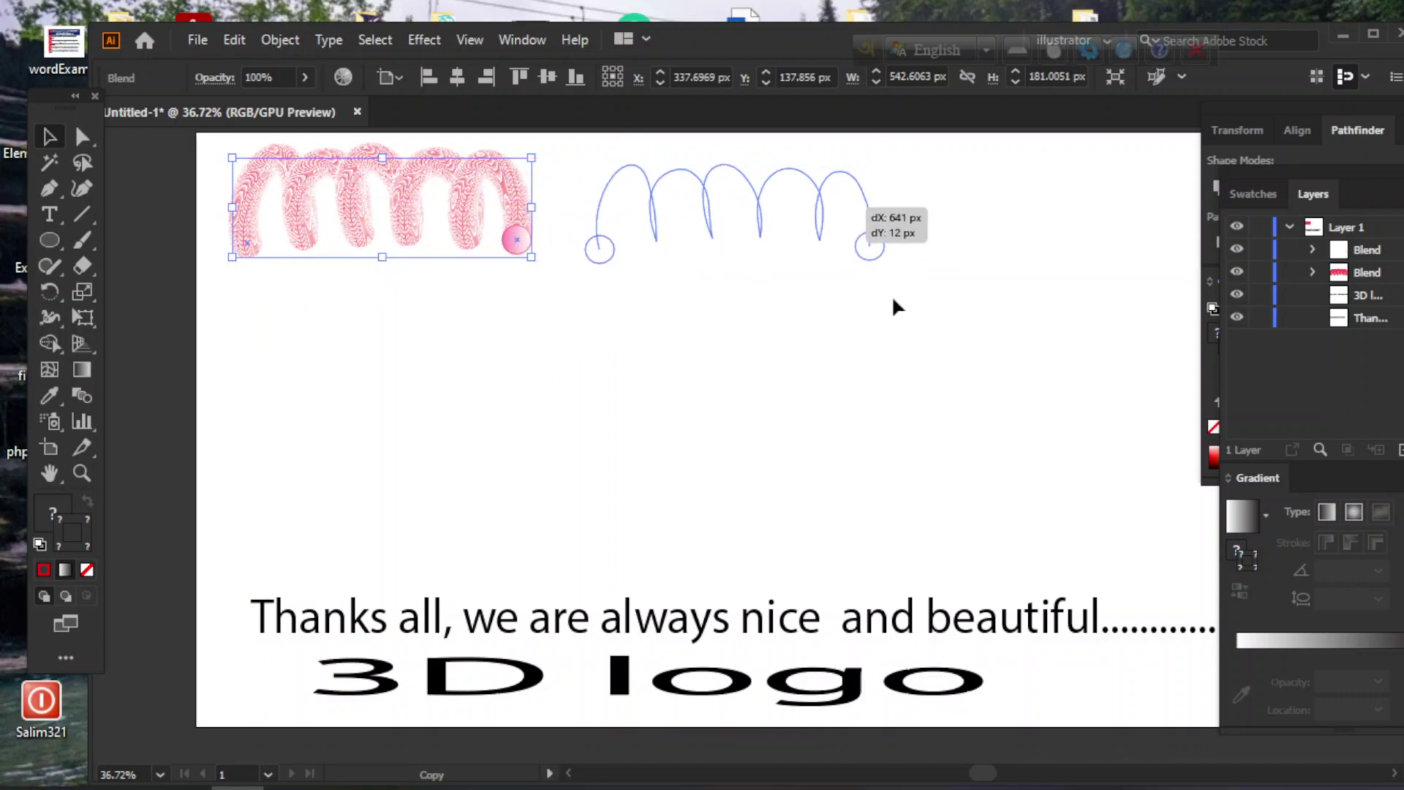
pyautogui.click(891, 455)
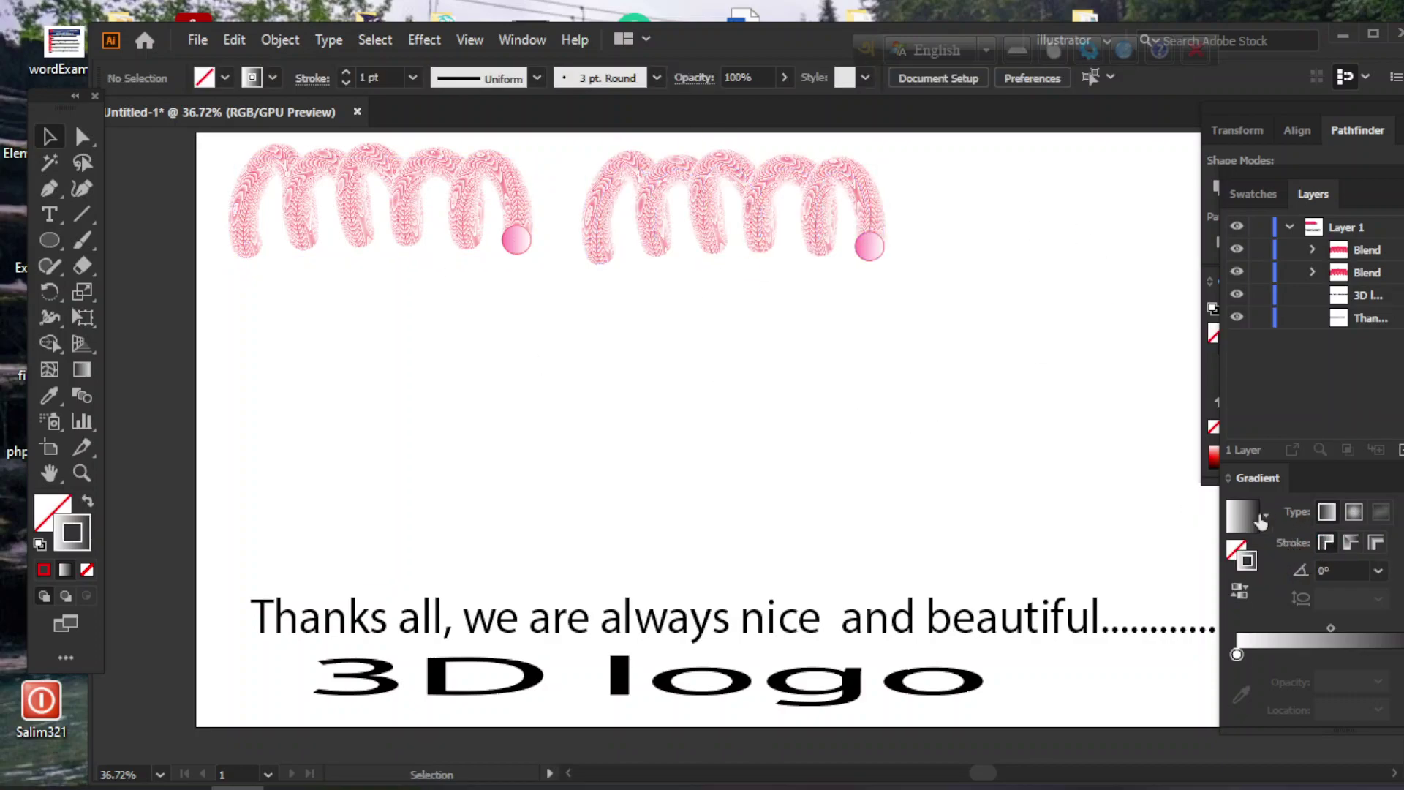
# With nothing selected, set the fill colour to near-black 140C0C
pyautogui.click(1248, 560)
pyautogui.doubleClick(1249, 560)
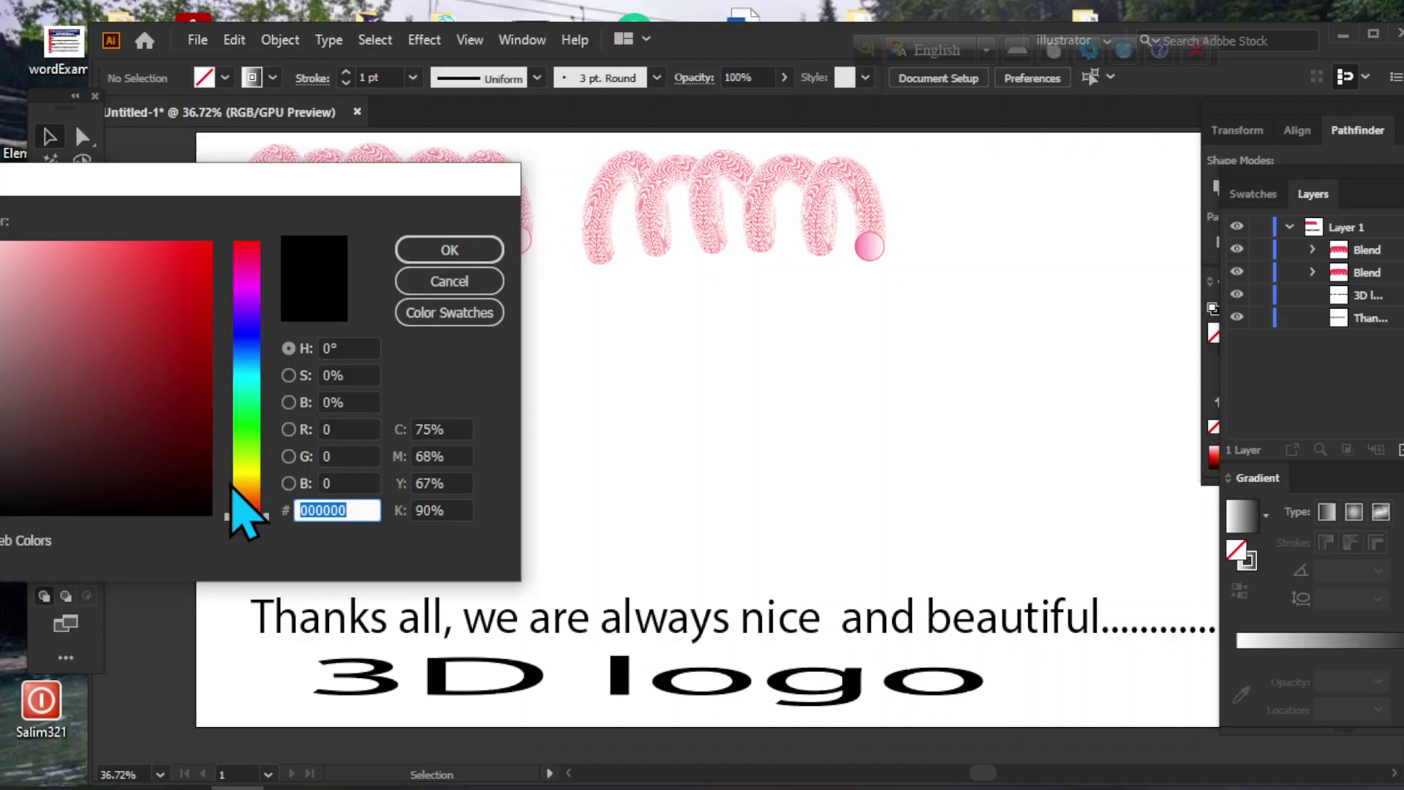
pyautogui.click(47, 494)
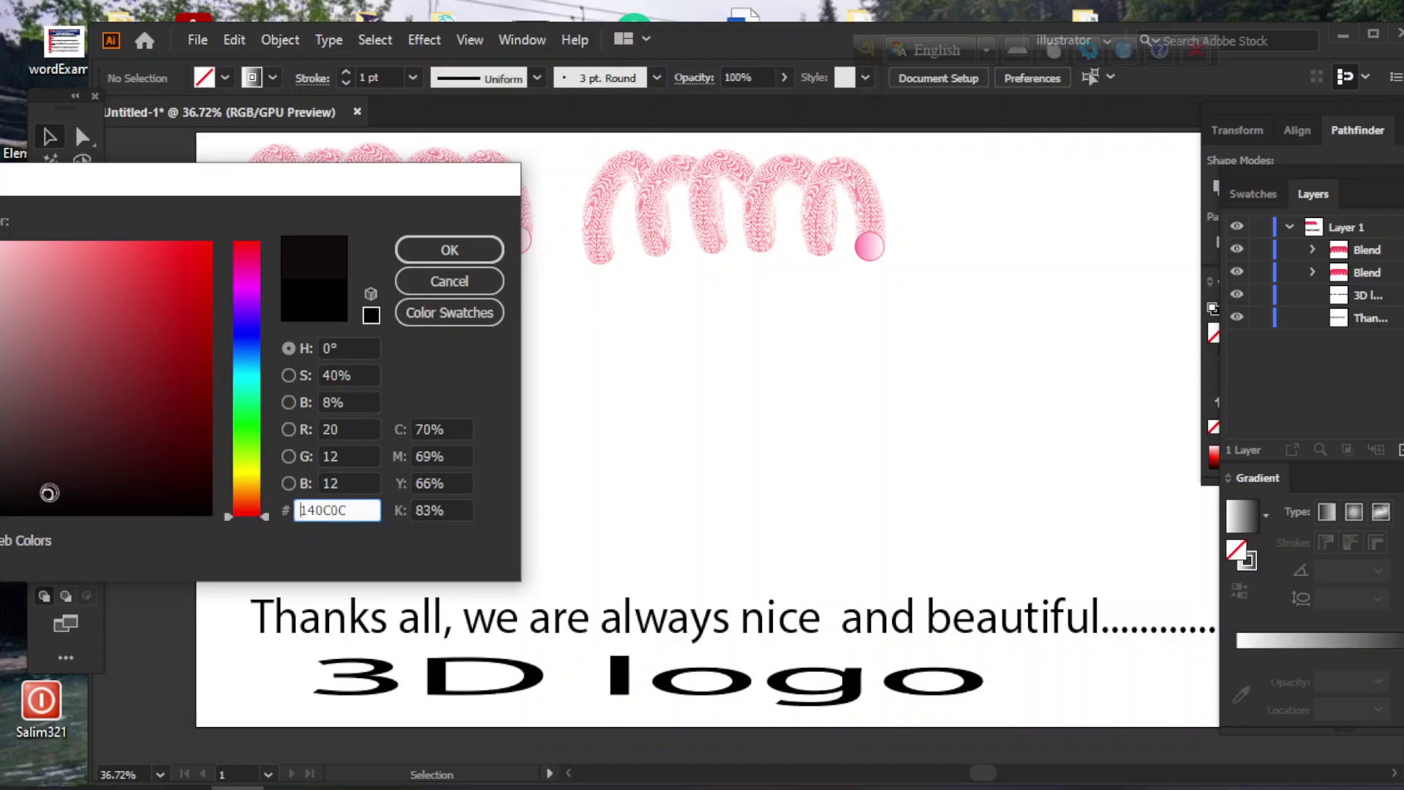
pyautogui.click(449, 249)
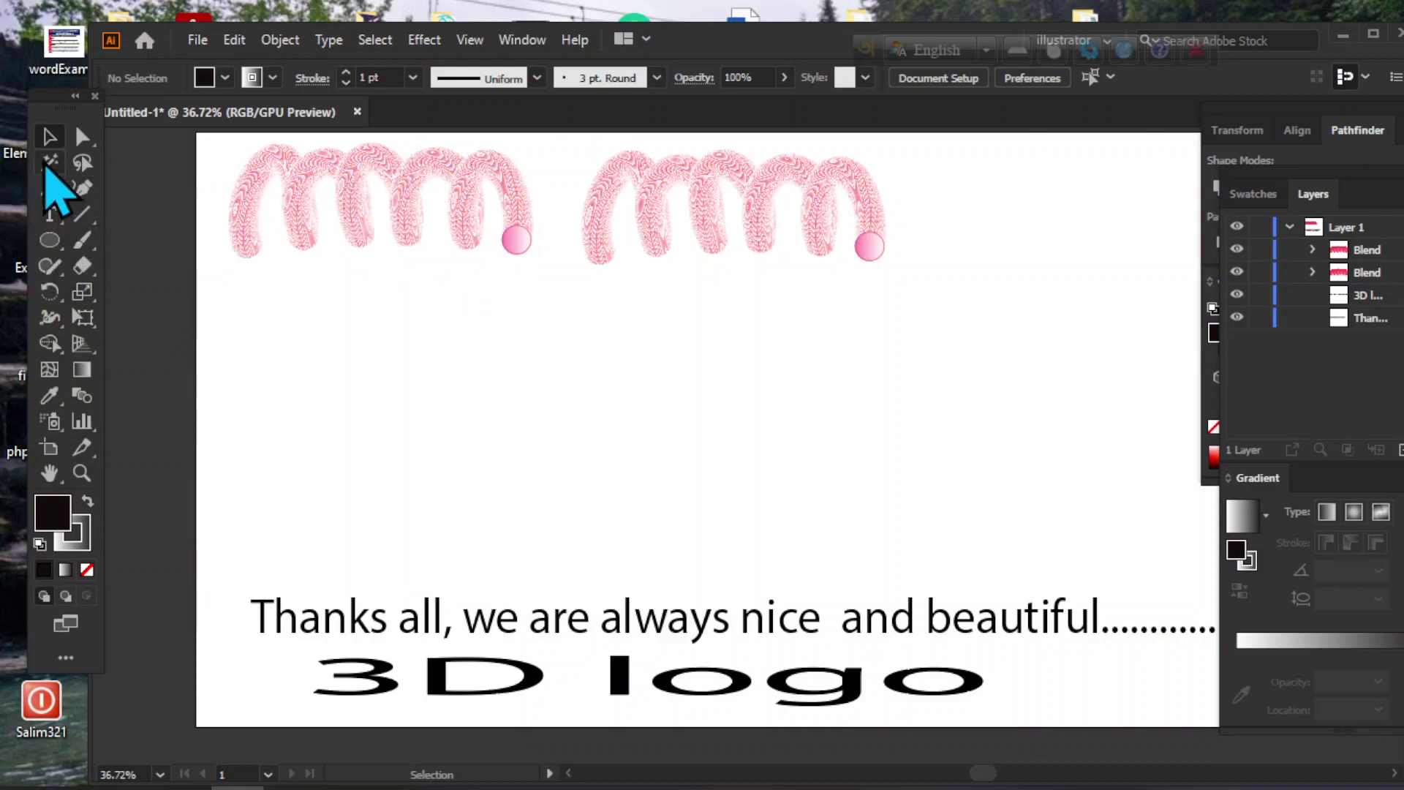
# Apply the white-to-black gradient to the copied coil and shift it slightly to the right
pyautogui.click(711, 181)
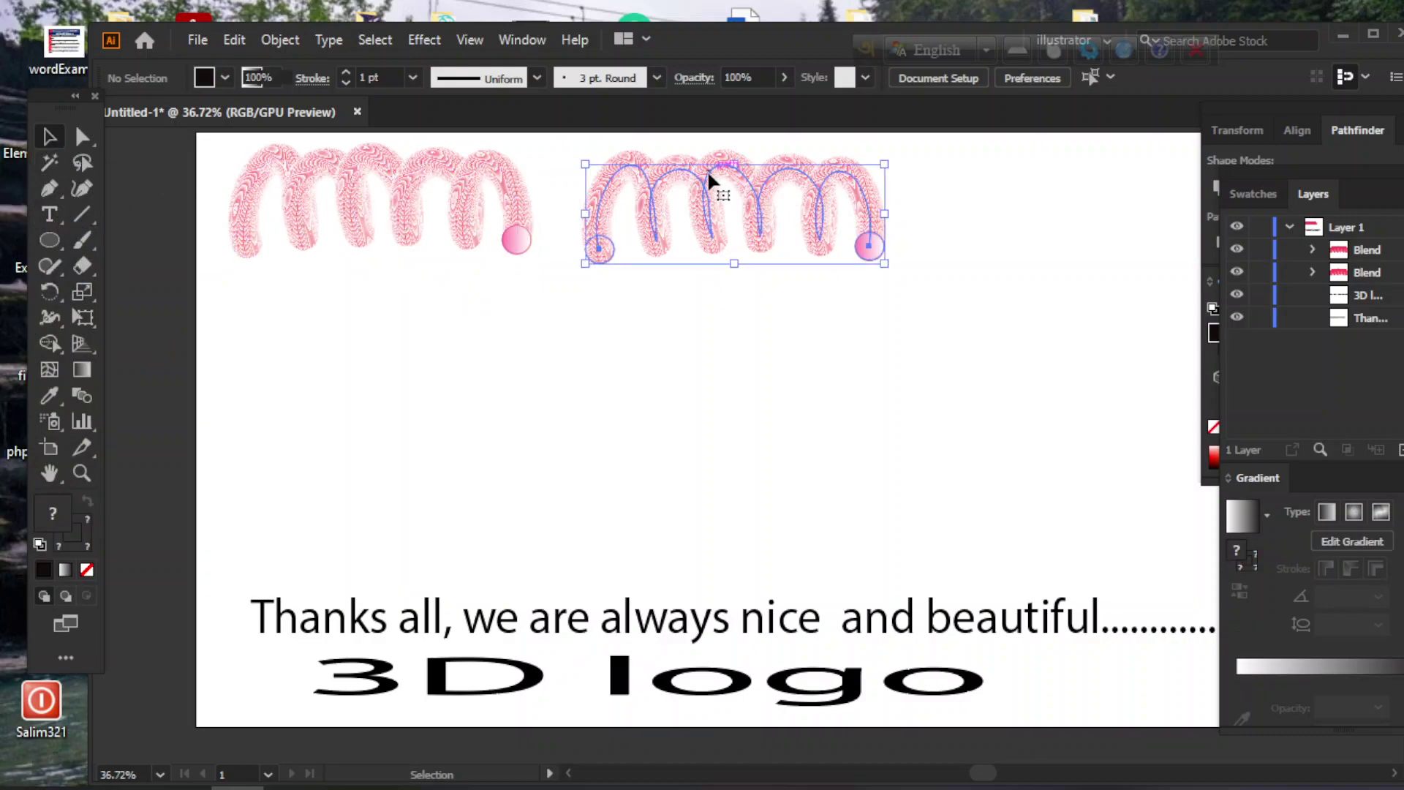
pyautogui.click(1244, 517)
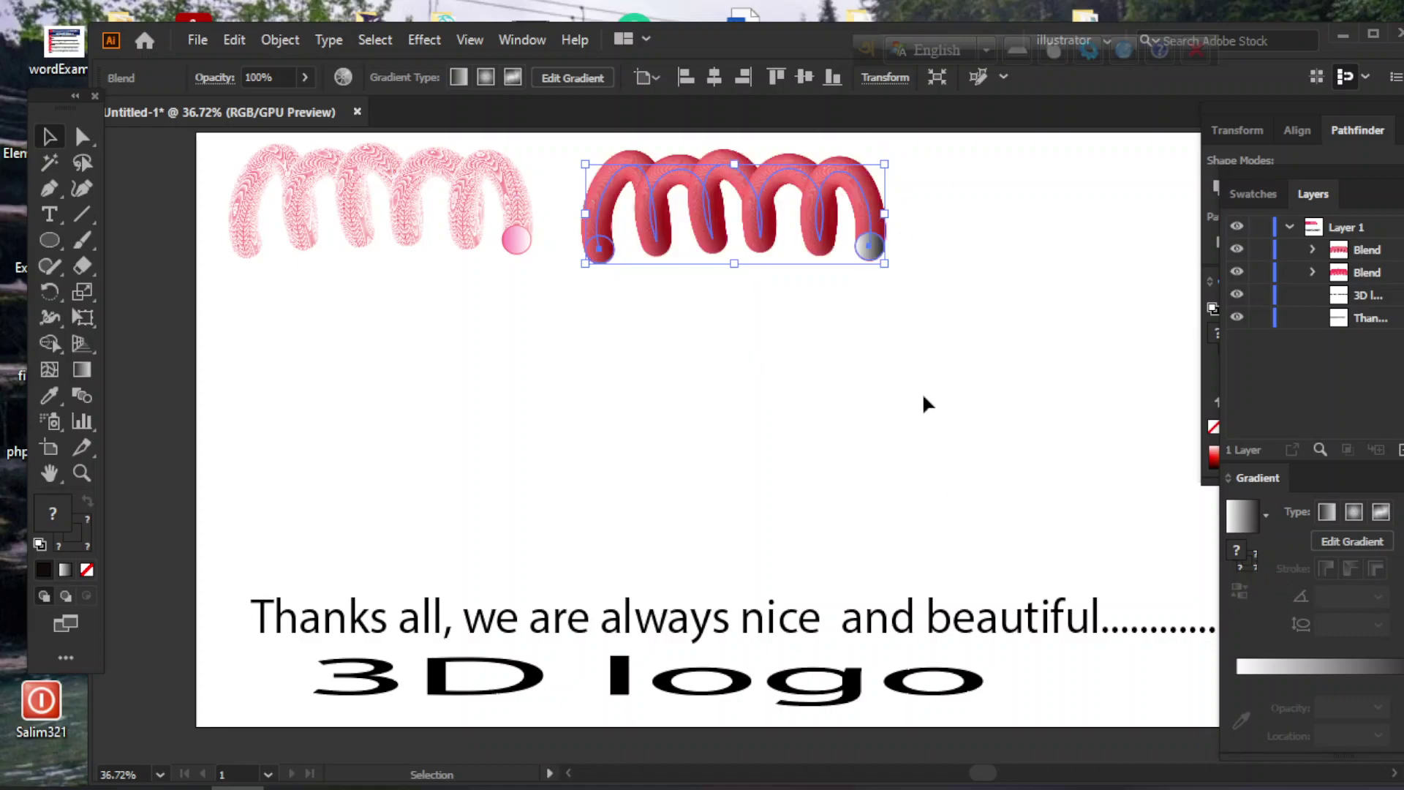
pyautogui.click(792, 377)
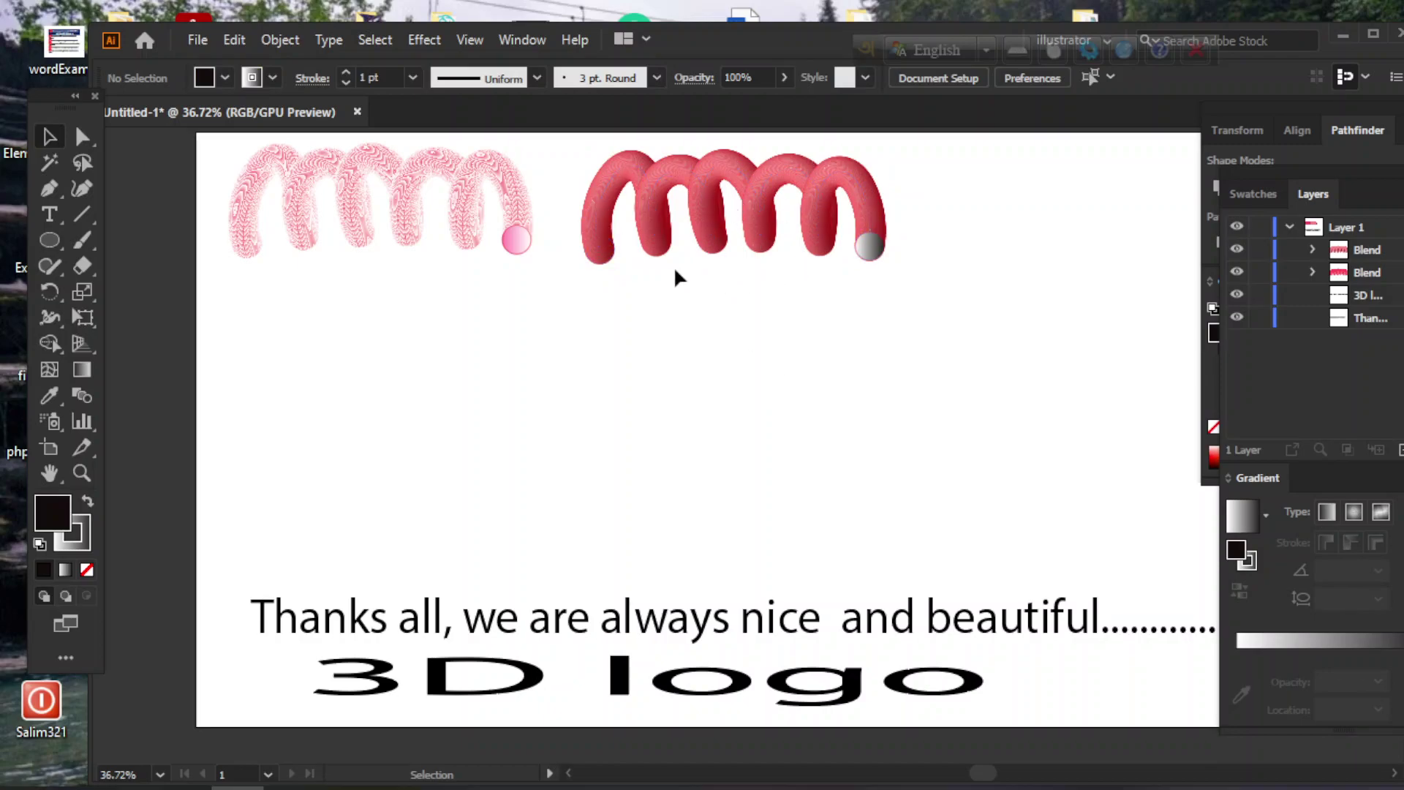
pyautogui.moveTo(700, 212); pyautogui.dragTo(748, 212)
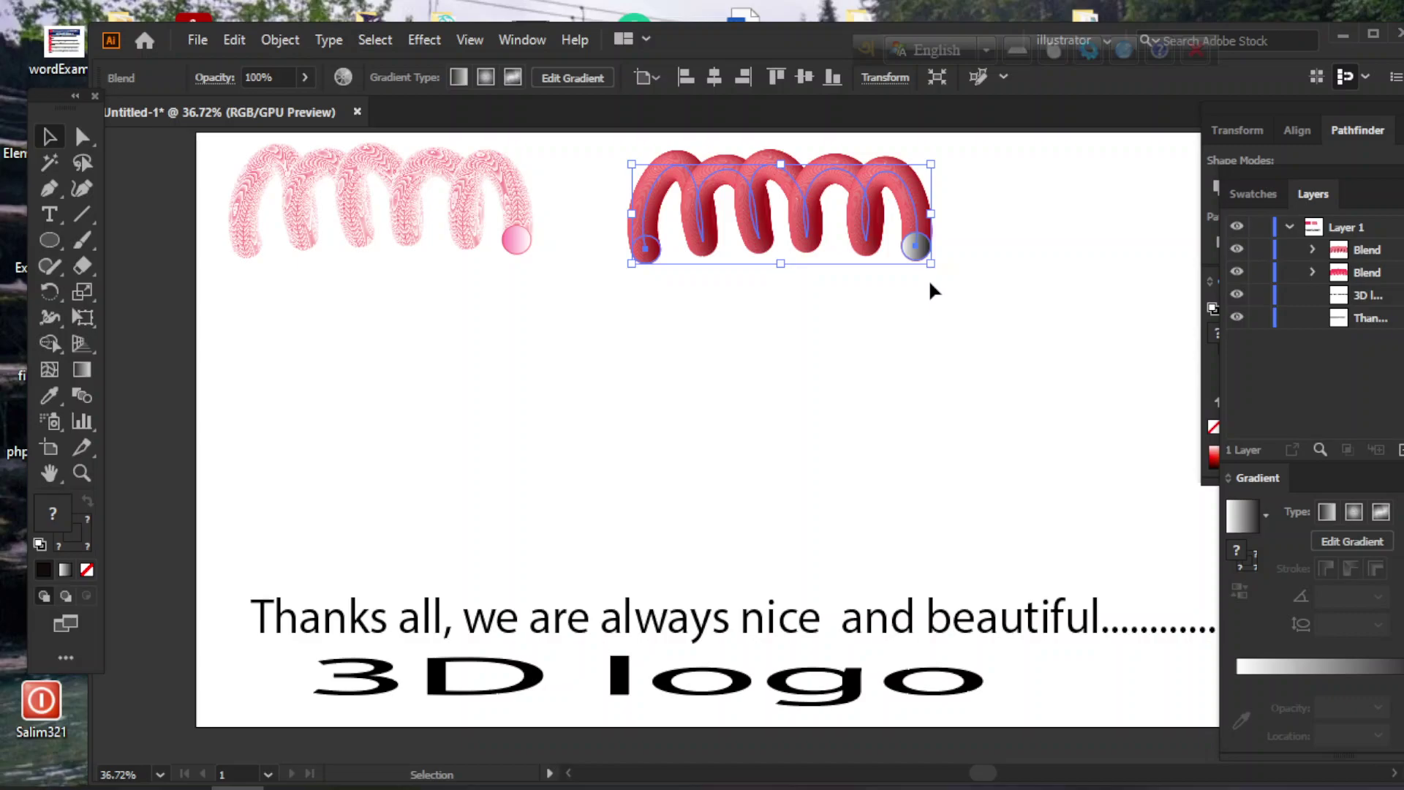
# Delete the anchor points at the bottoms of the gradient coil spine's first and third inner loops with the Delete Anchor Point tool
pyautogui.click(50, 190)
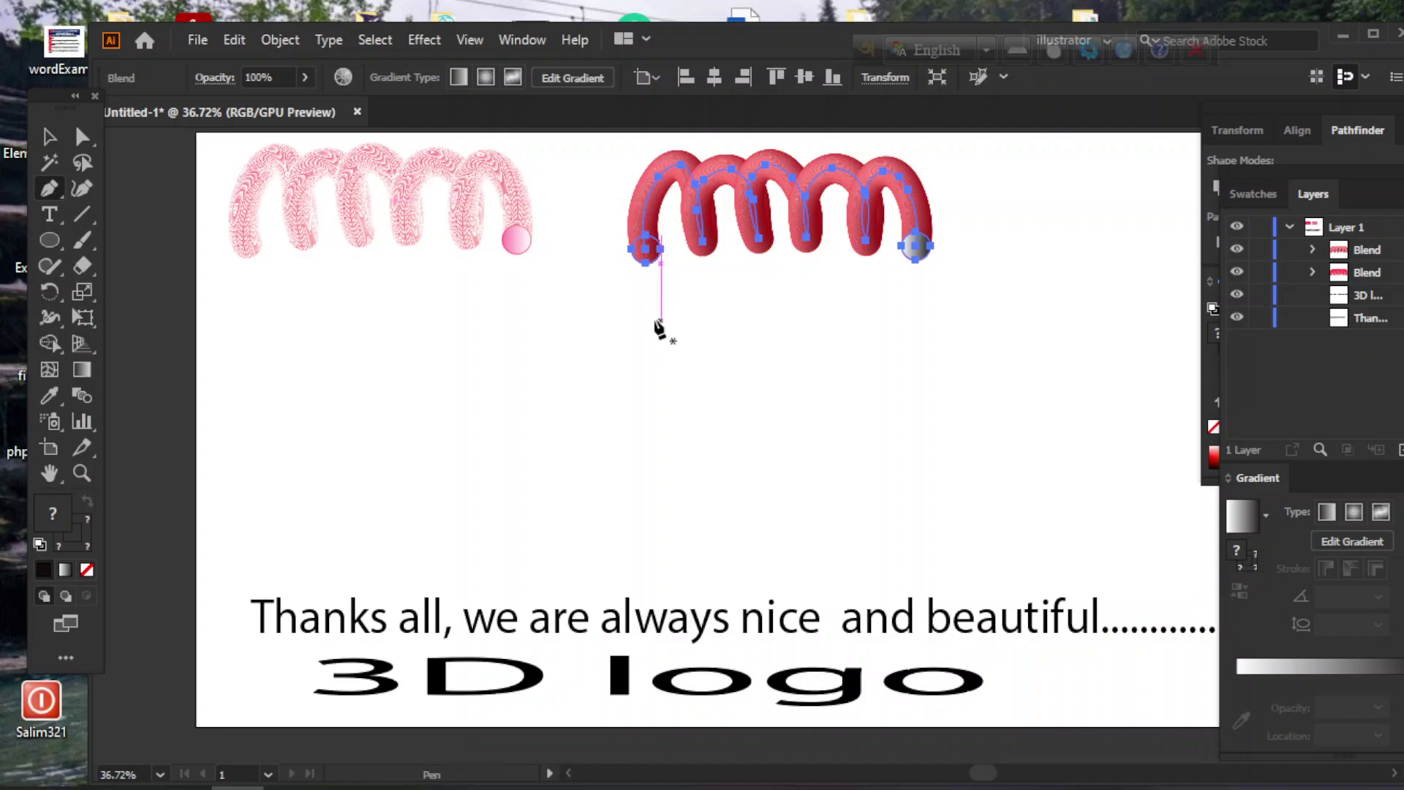
pyautogui.click(54, 193)
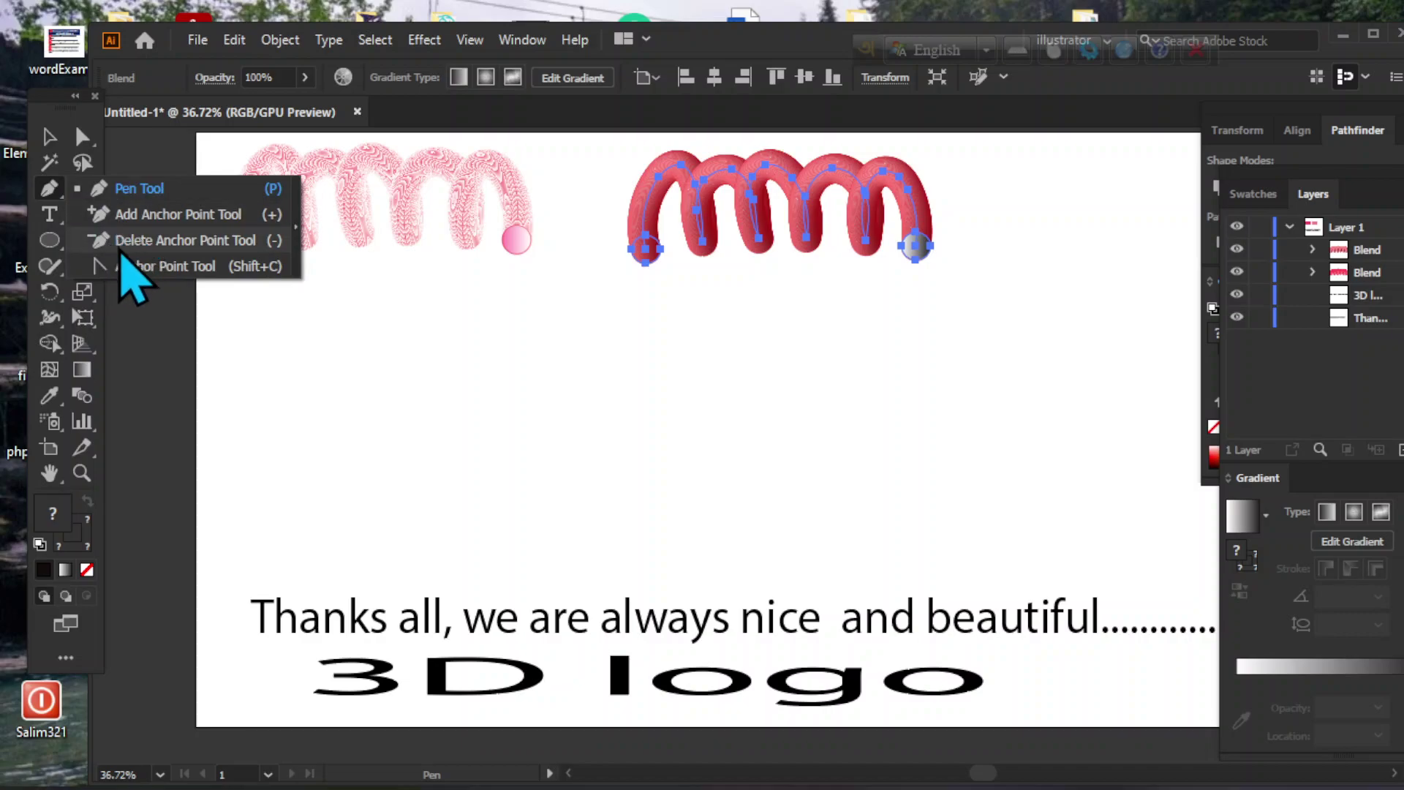
pyautogui.click(147, 239)
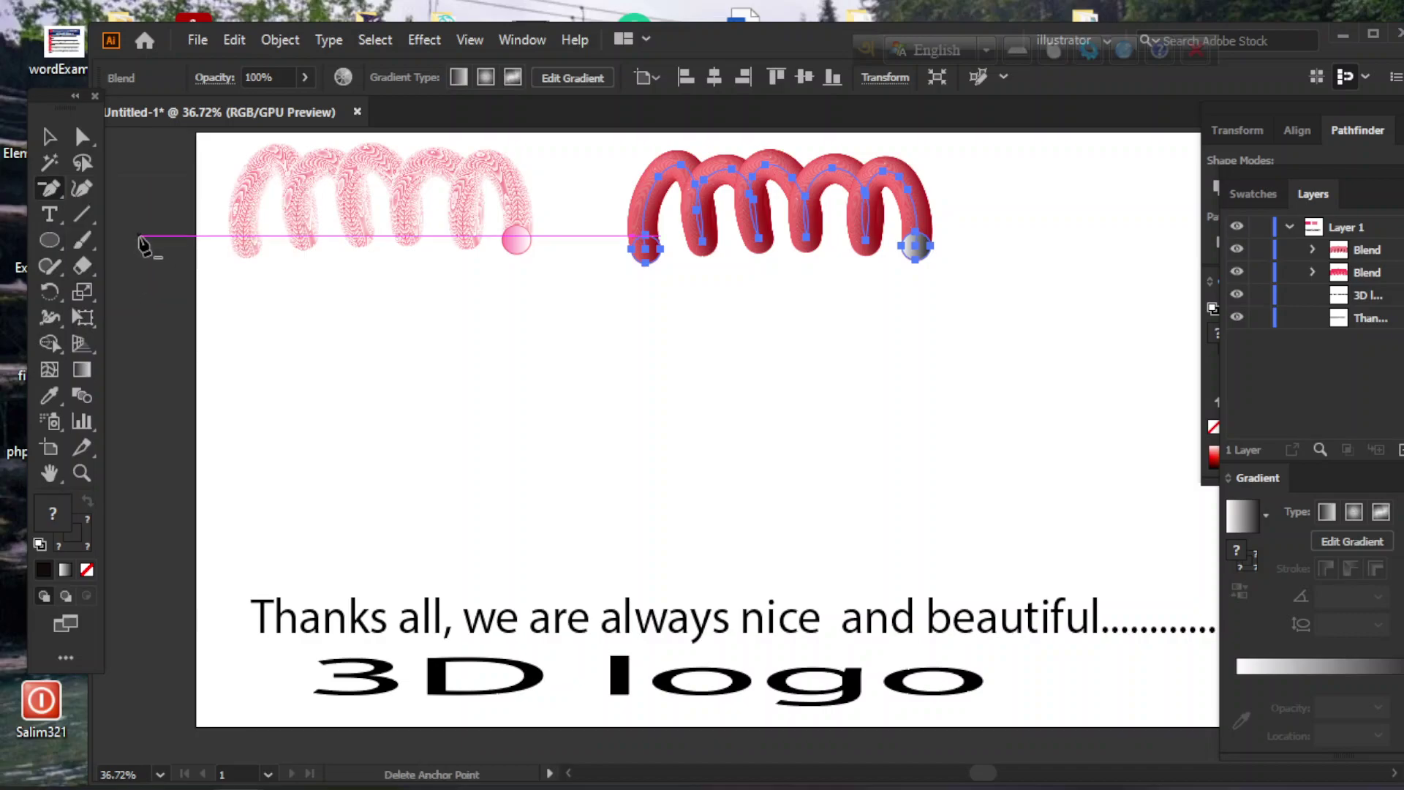
pyautogui.click(807, 239)
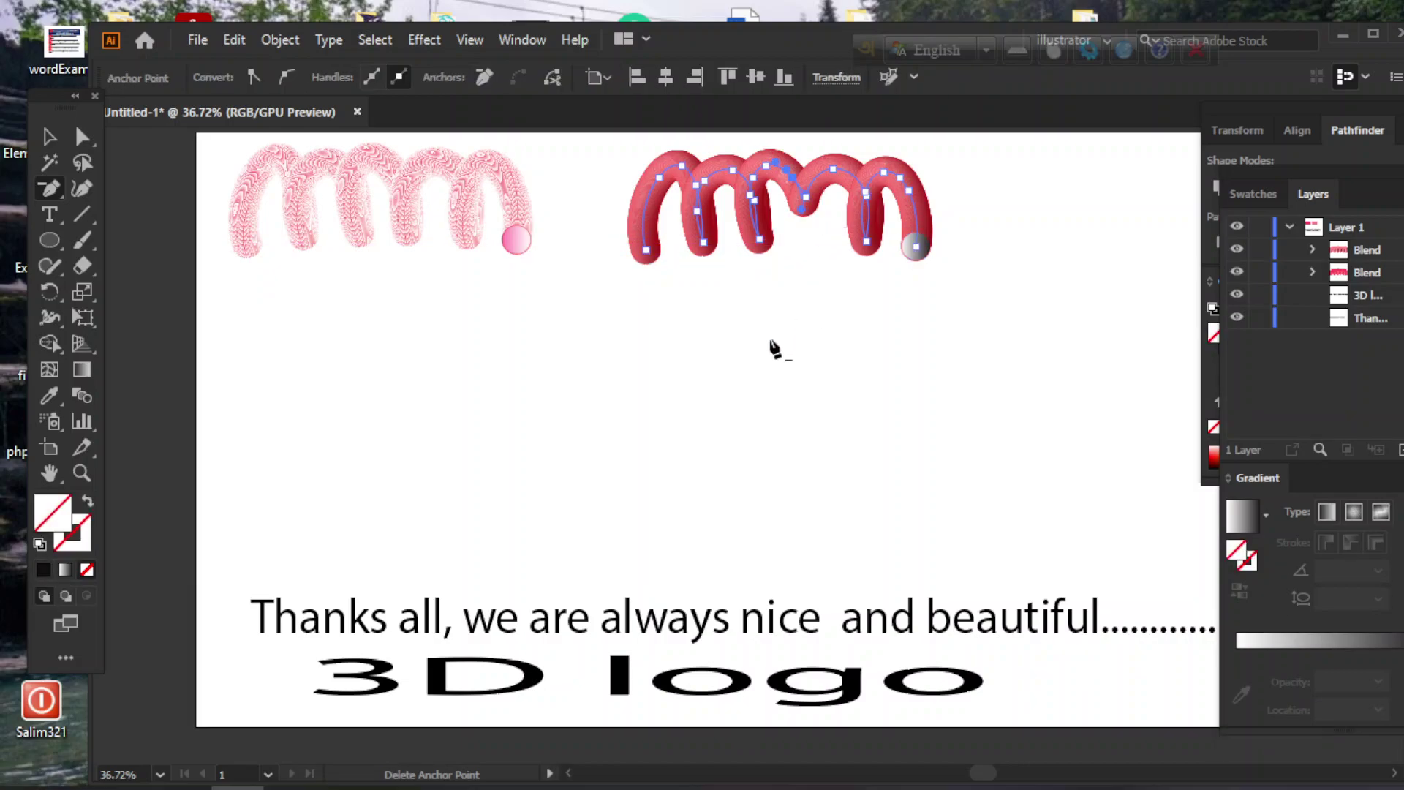
pyautogui.click(703, 243)
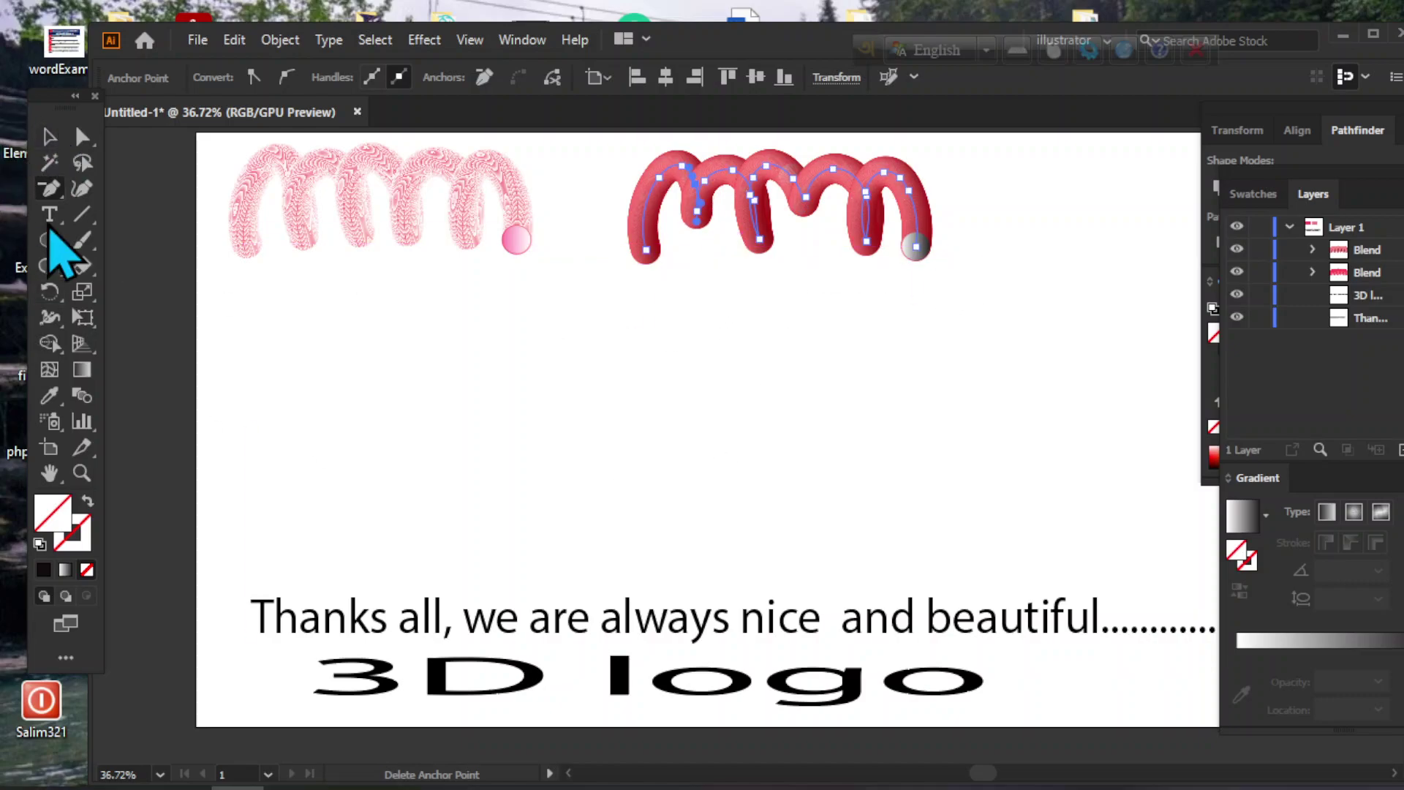
# Stretch the gradient coil taller and wider, extending it down and out to both sides
pyautogui.click(49, 137)
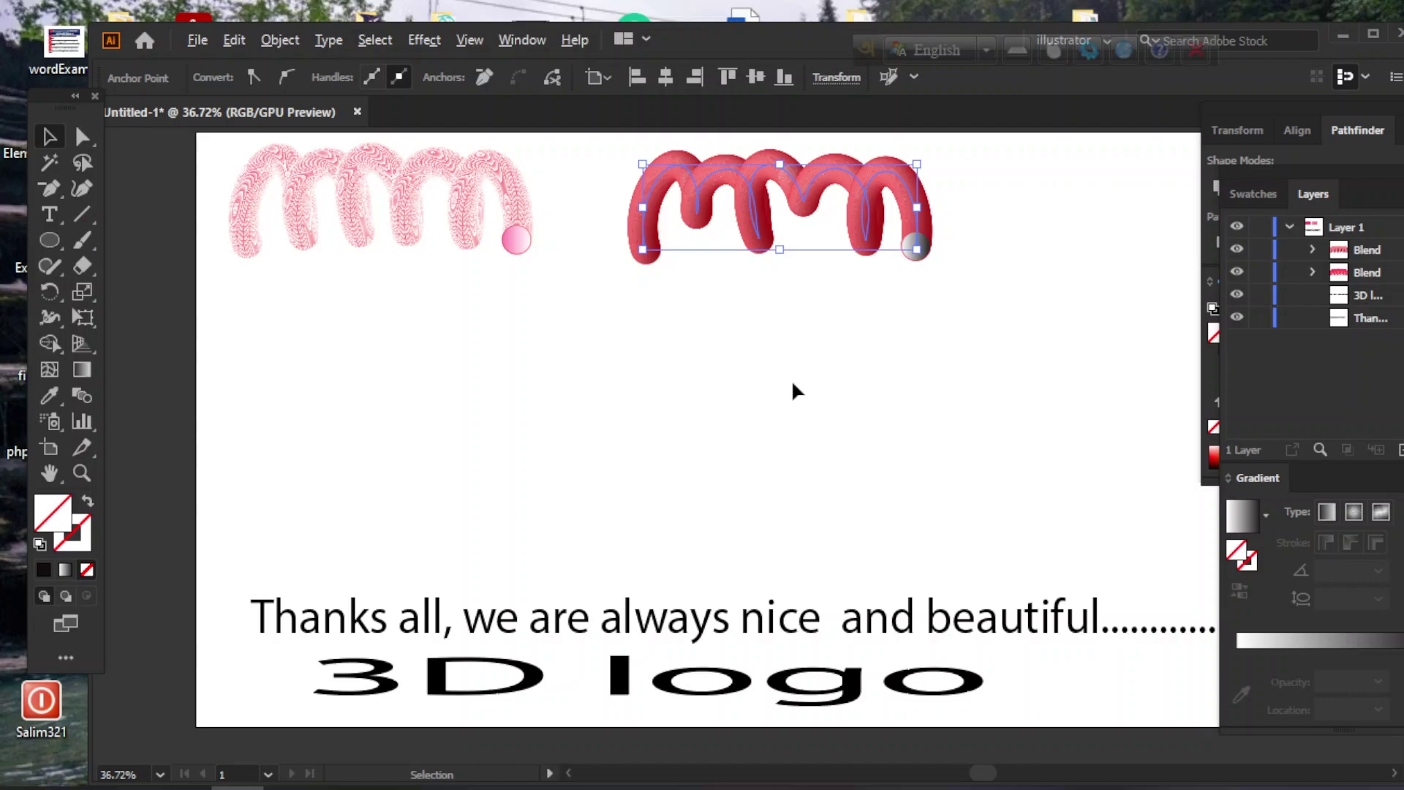
pyautogui.moveTo(779, 250); pyautogui.dragTo(791, 300)
pyautogui.moveTo(799, 178); pyautogui.dragTo(810, 243)
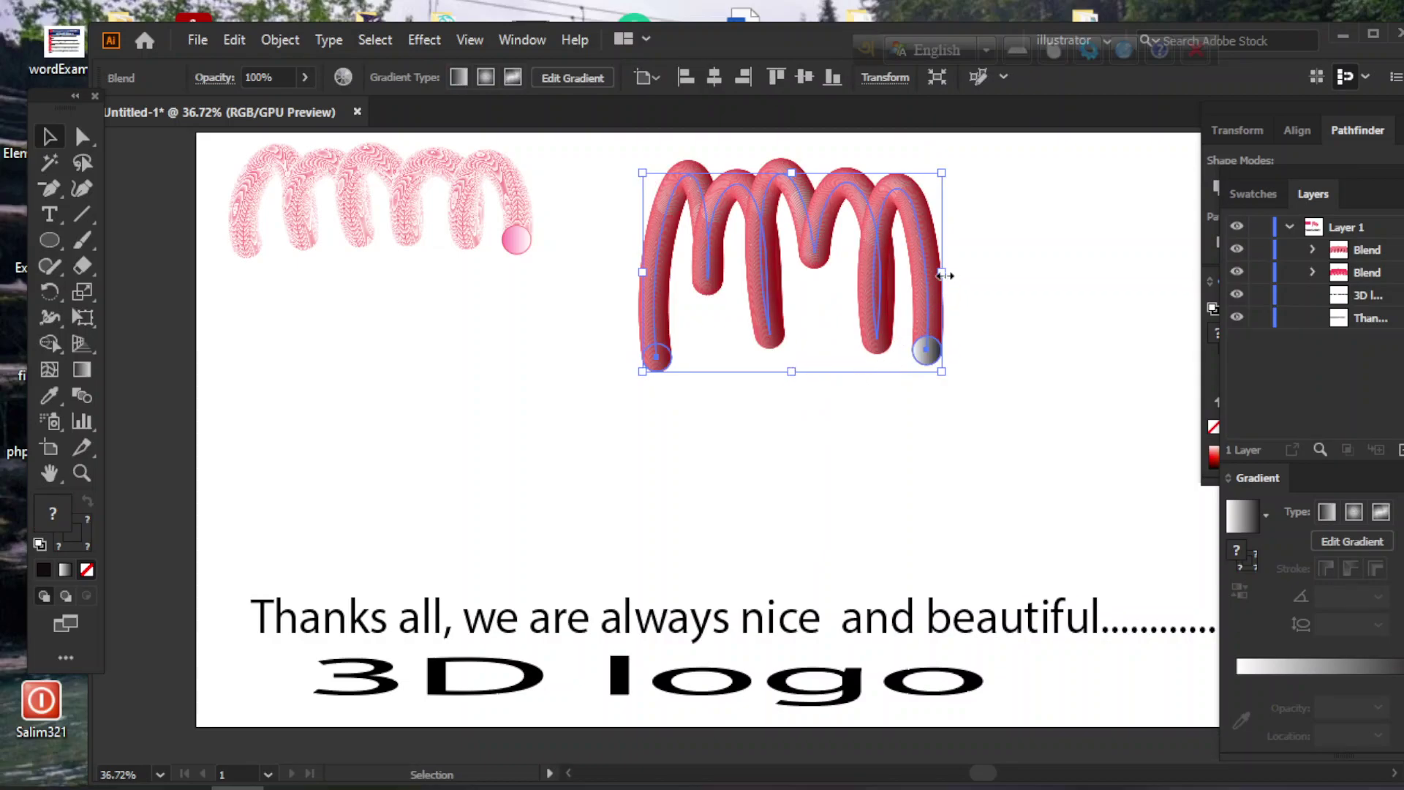
pyautogui.moveTo(943, 274); pyautogui.dragTo(1051, 273)
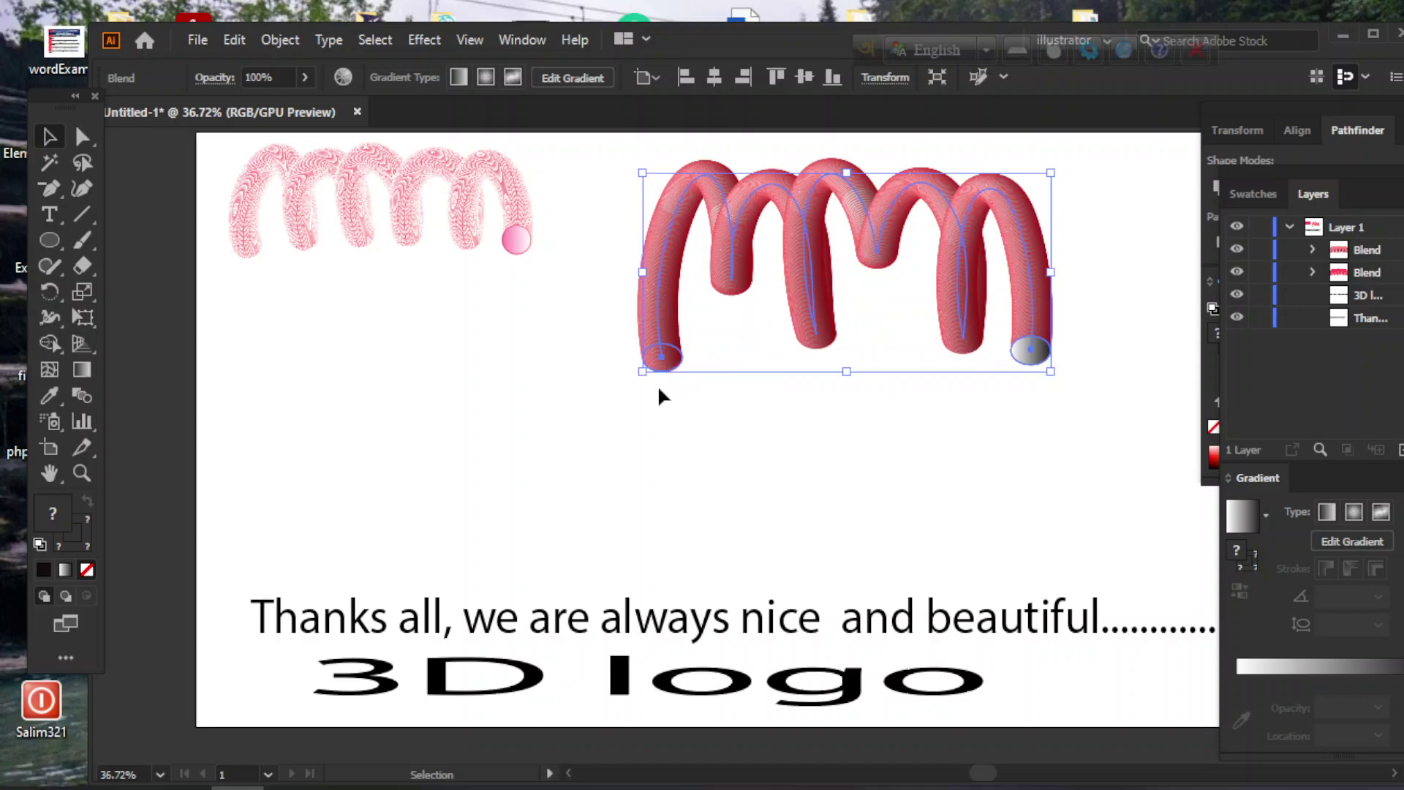
pyautogui.moveTo(642, 373); pyautogui.dragTo(575, 422)
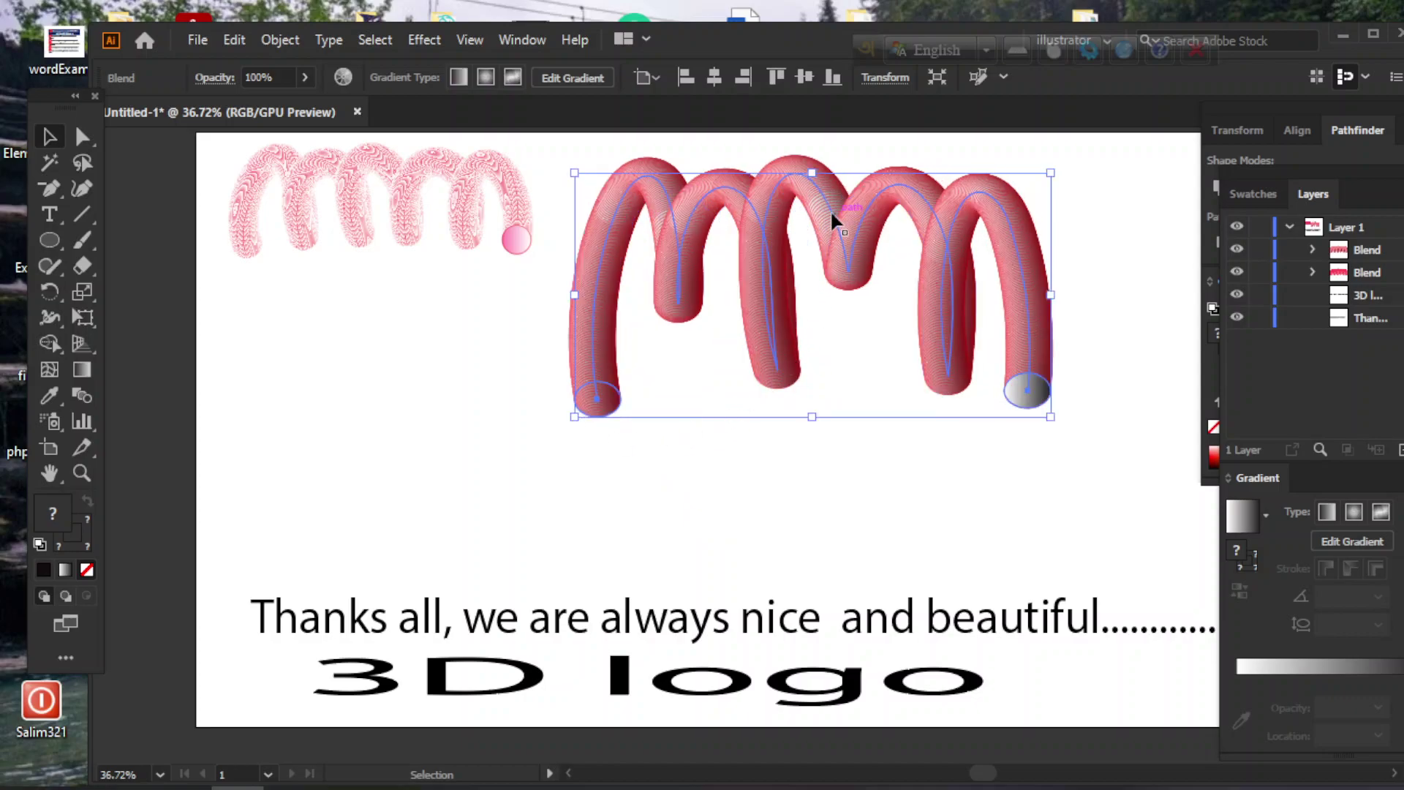
# Move the large gradient coil to the right and slightly up, and deselect it
pyautogui.moveTo(831, 210); pyautogui.dragTo(910, 200)
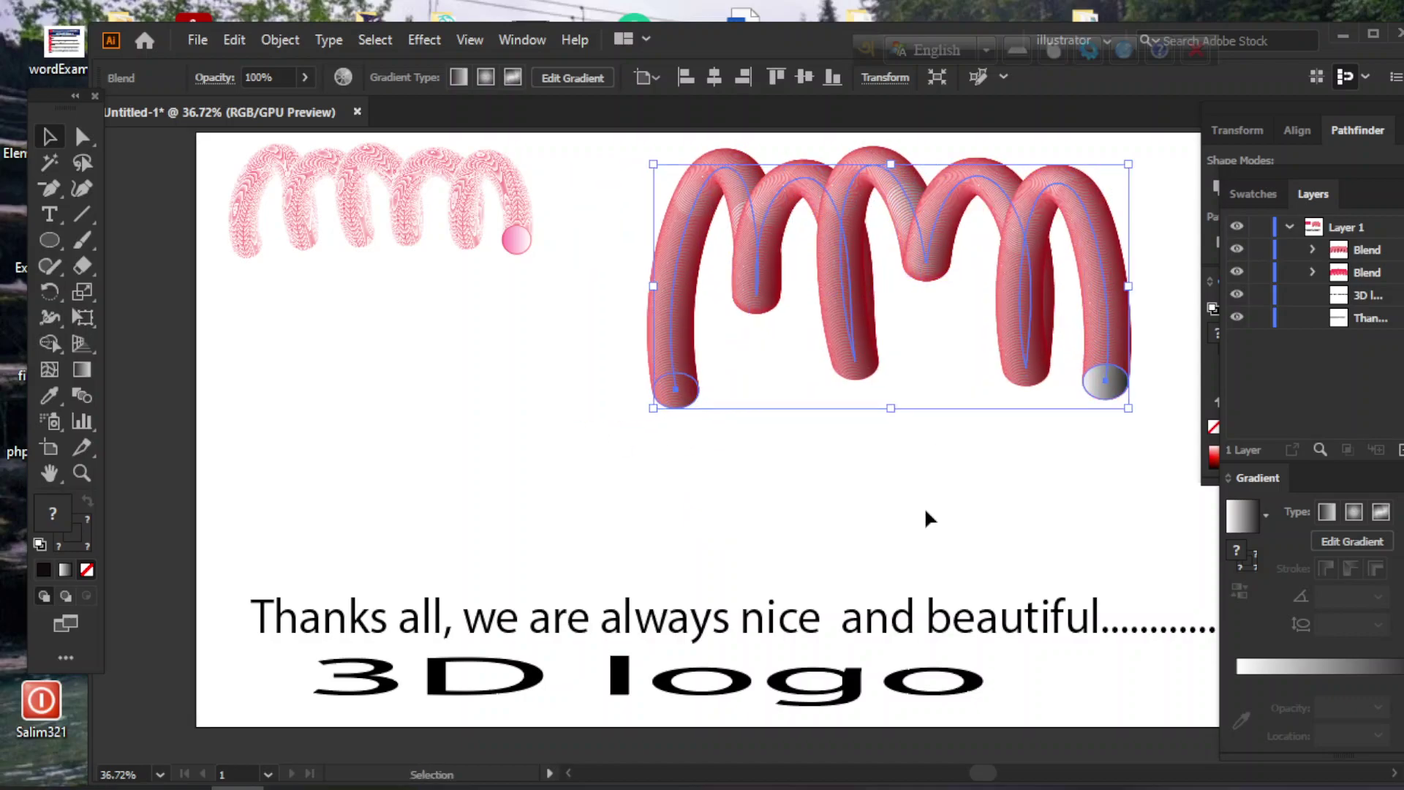
pyautogui.click(913, 500)
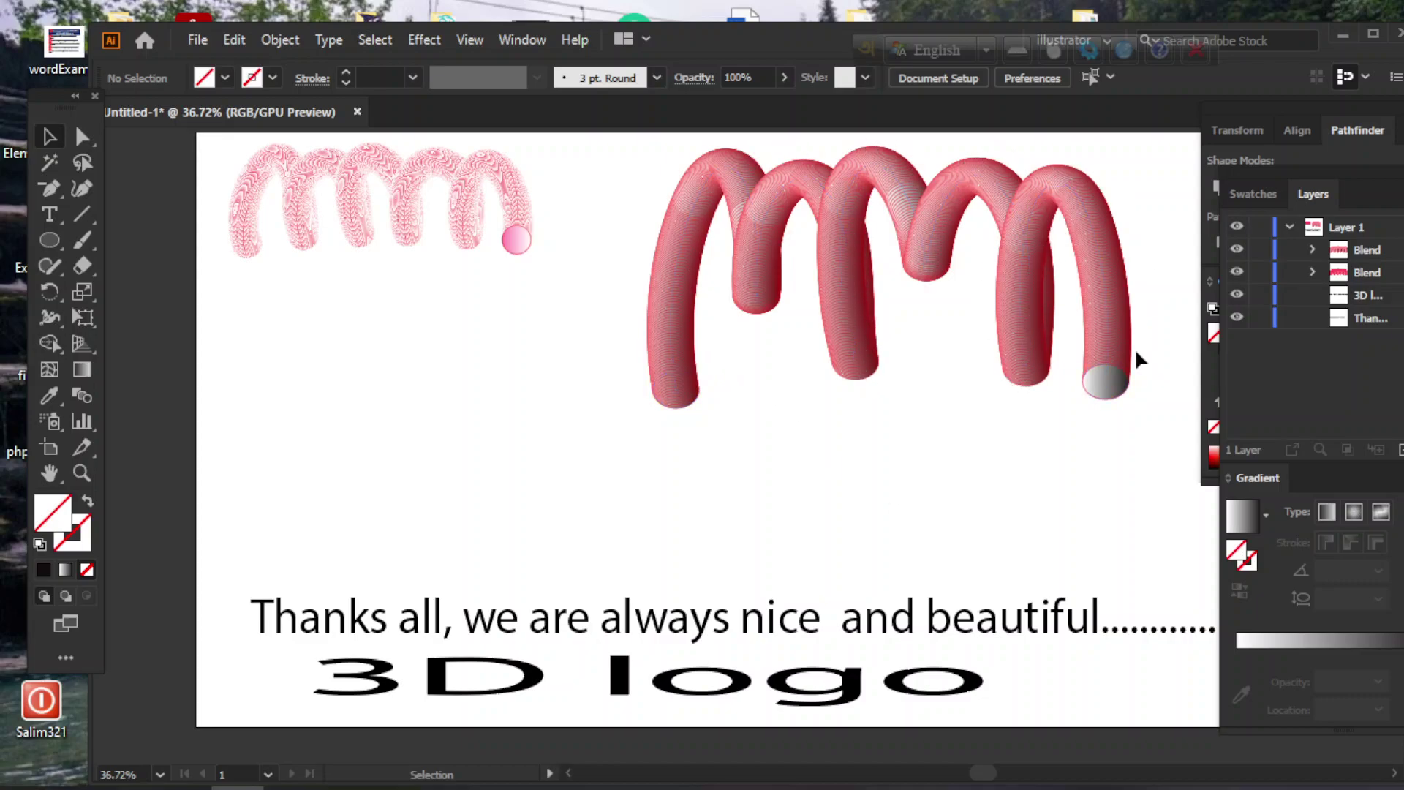
# Pull slanted direction handles from the pink coil spine's two ends and first three inner loop bottoms with the Anchor Point tool
pyautogui.click(406, 212)
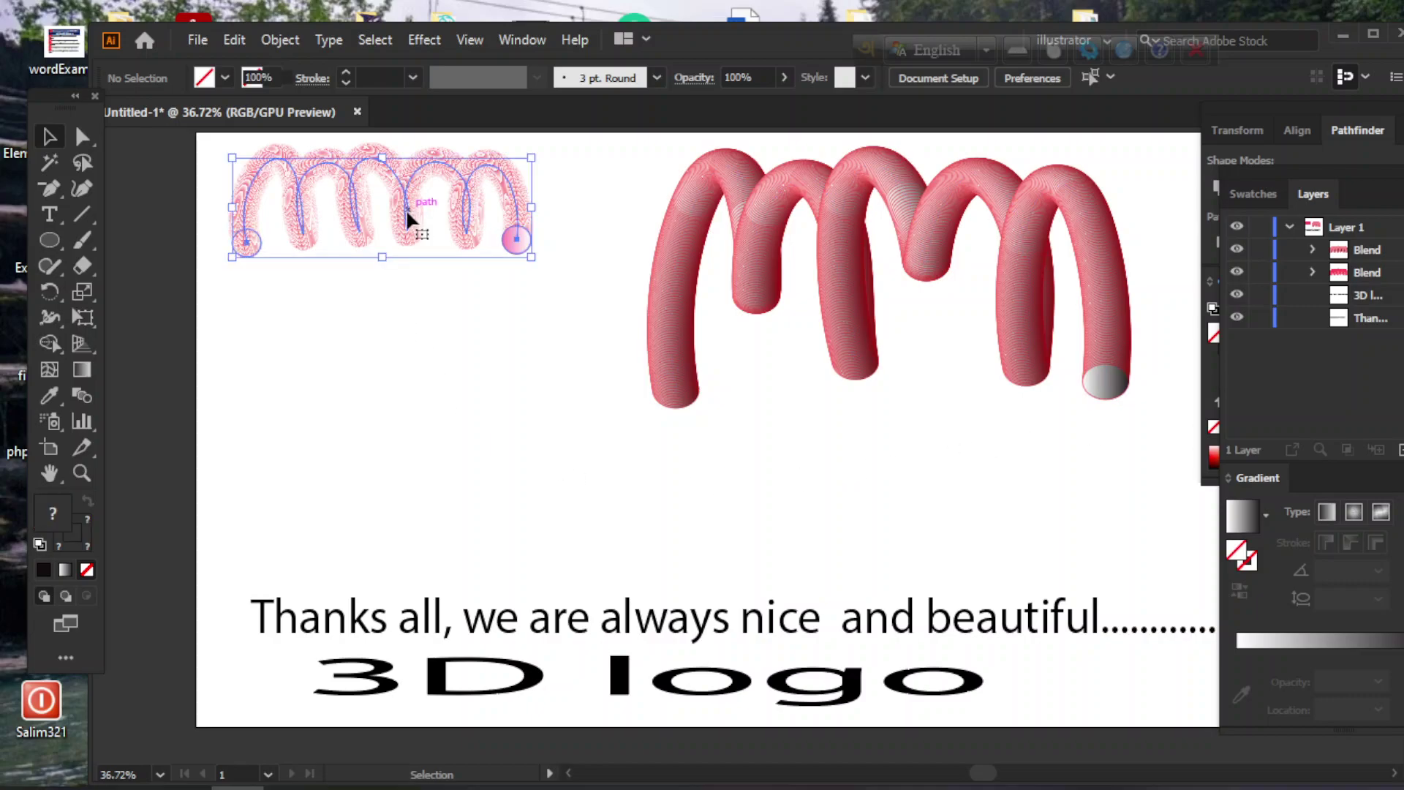
pyautogui.moveTo(407, 222); pyautogui.dragTo(410, 227)
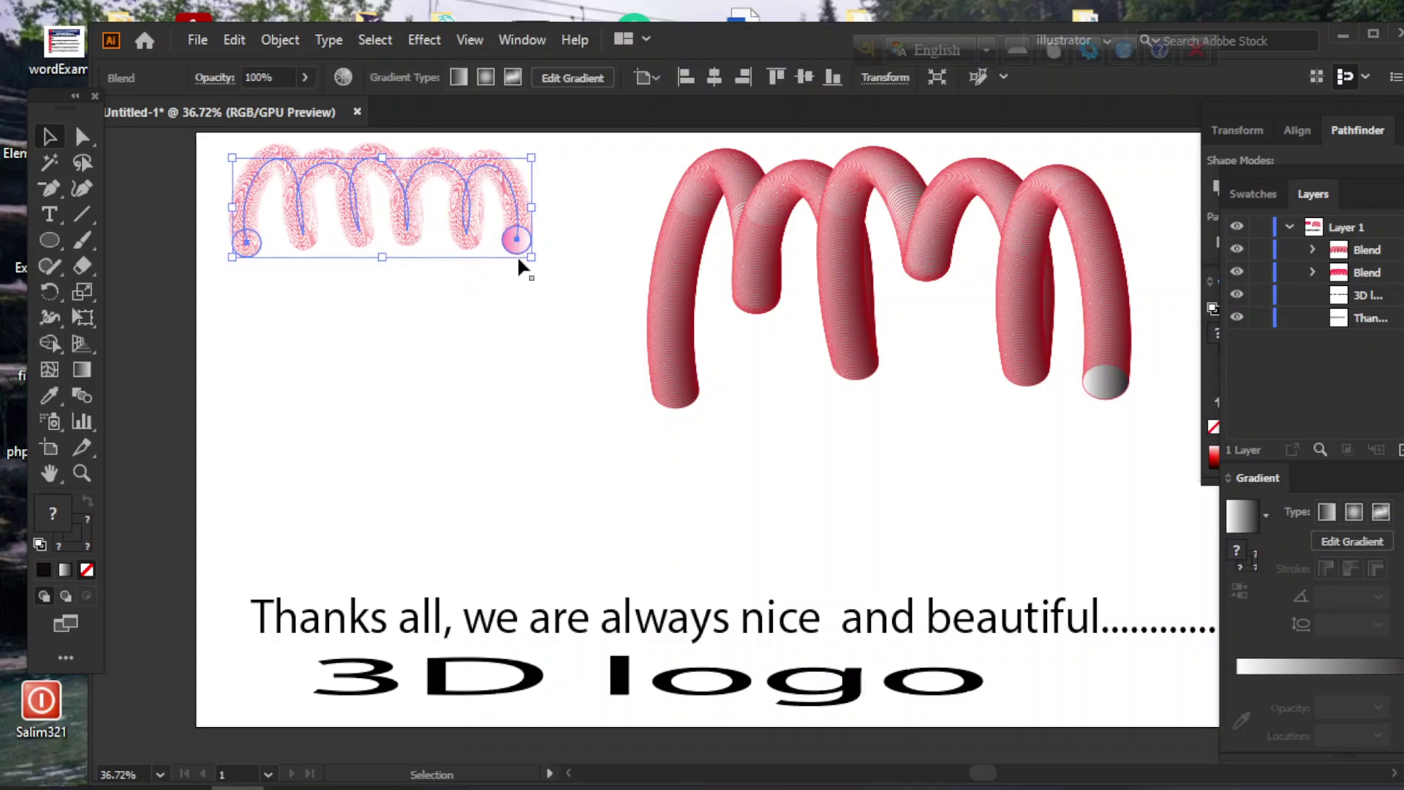
pyautogui.click(48, 192)
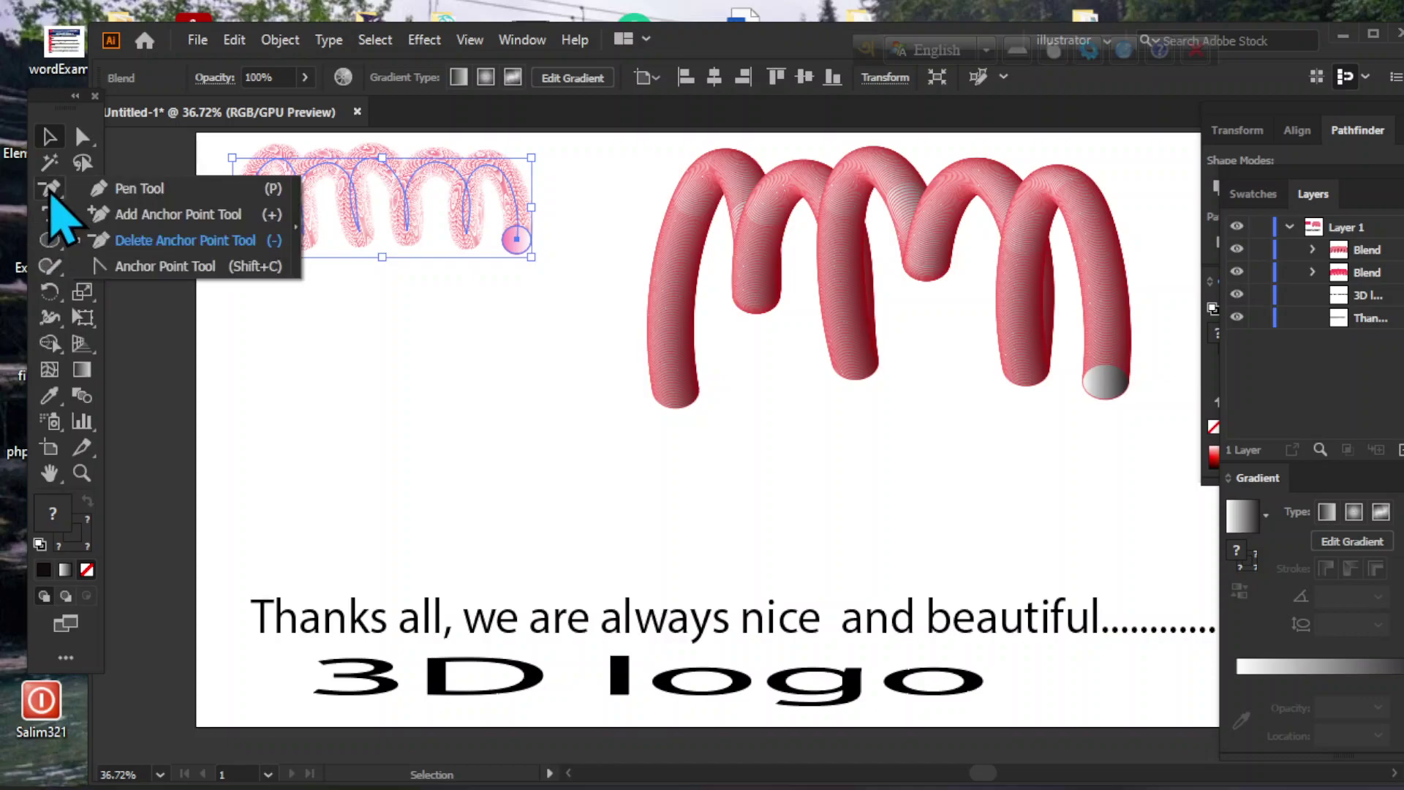
pyautogui.click(143, 270)
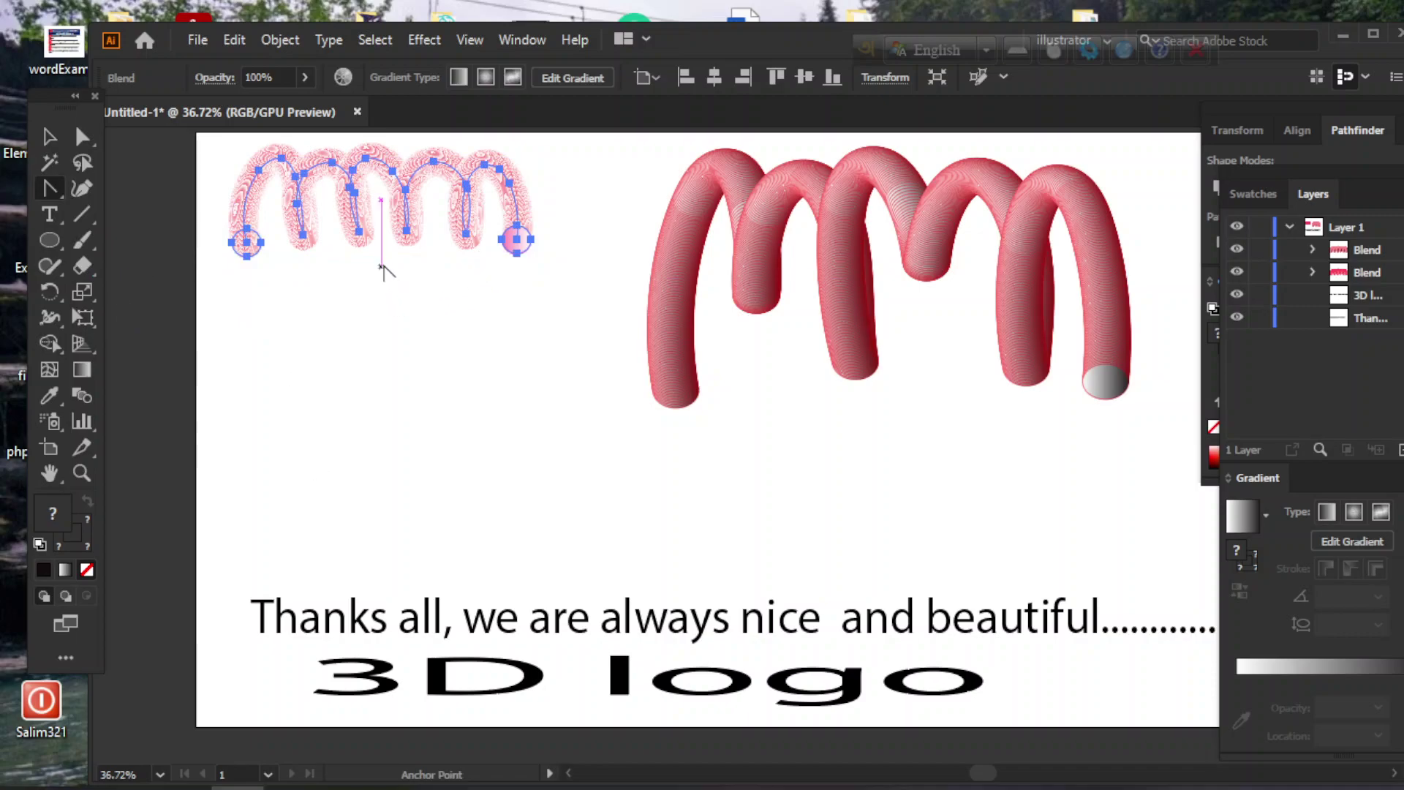
pyautogui.moveTo(360, 234); pyautogui.dragTo(373, 280)
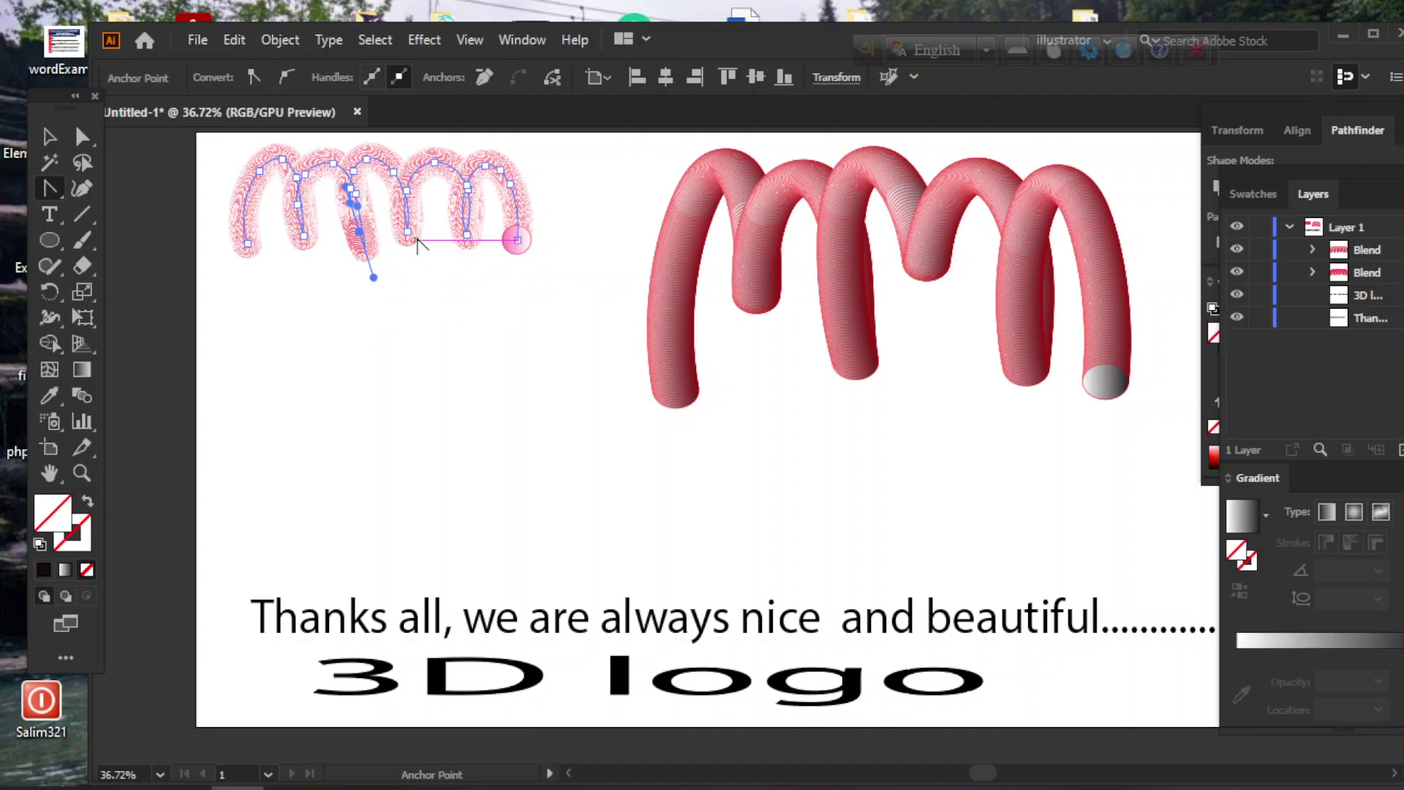
pyautogui.moveTo(409, 233); pyautogui.dragTo(475, 331)
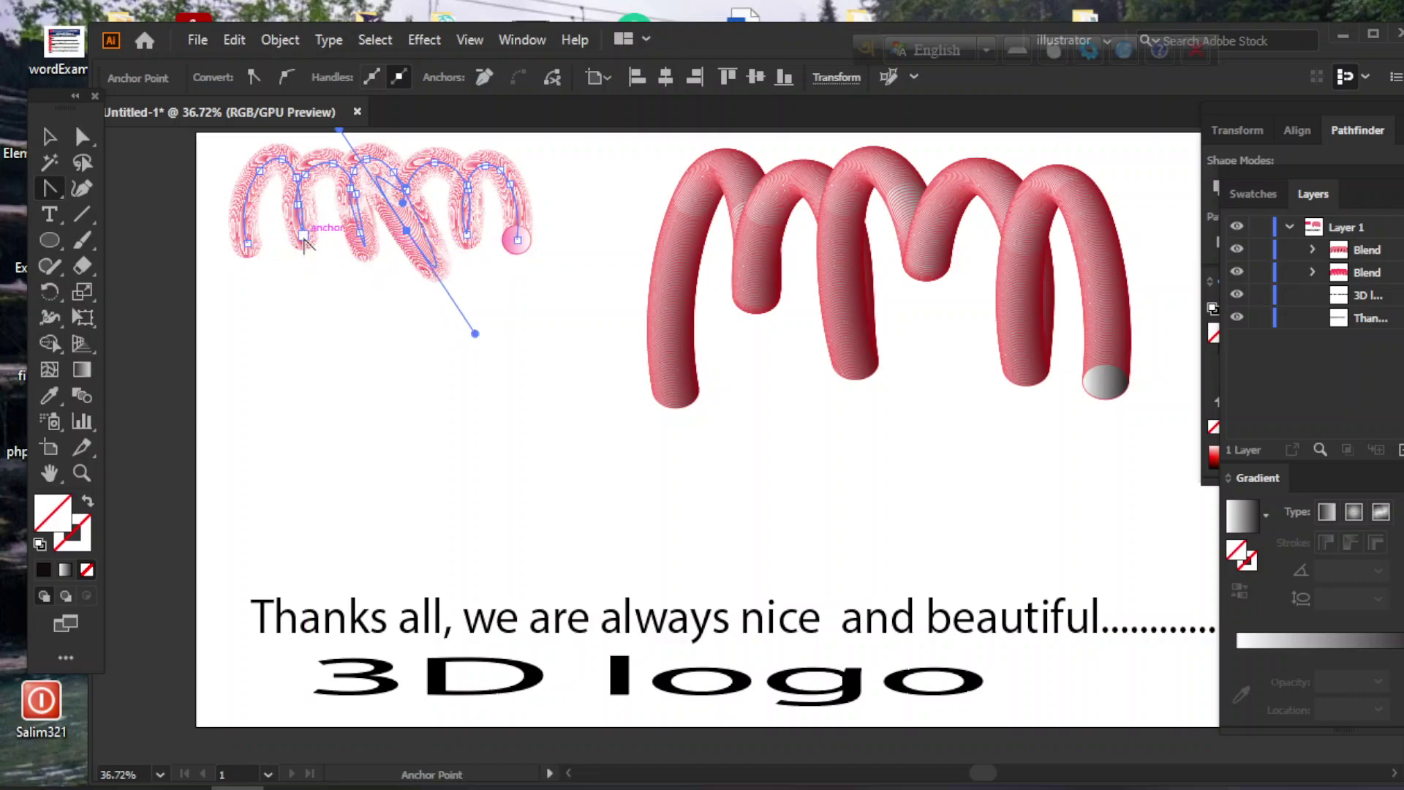
pyautogui.moveTo(304, 235); pyautogui.dragTo(358, 348)
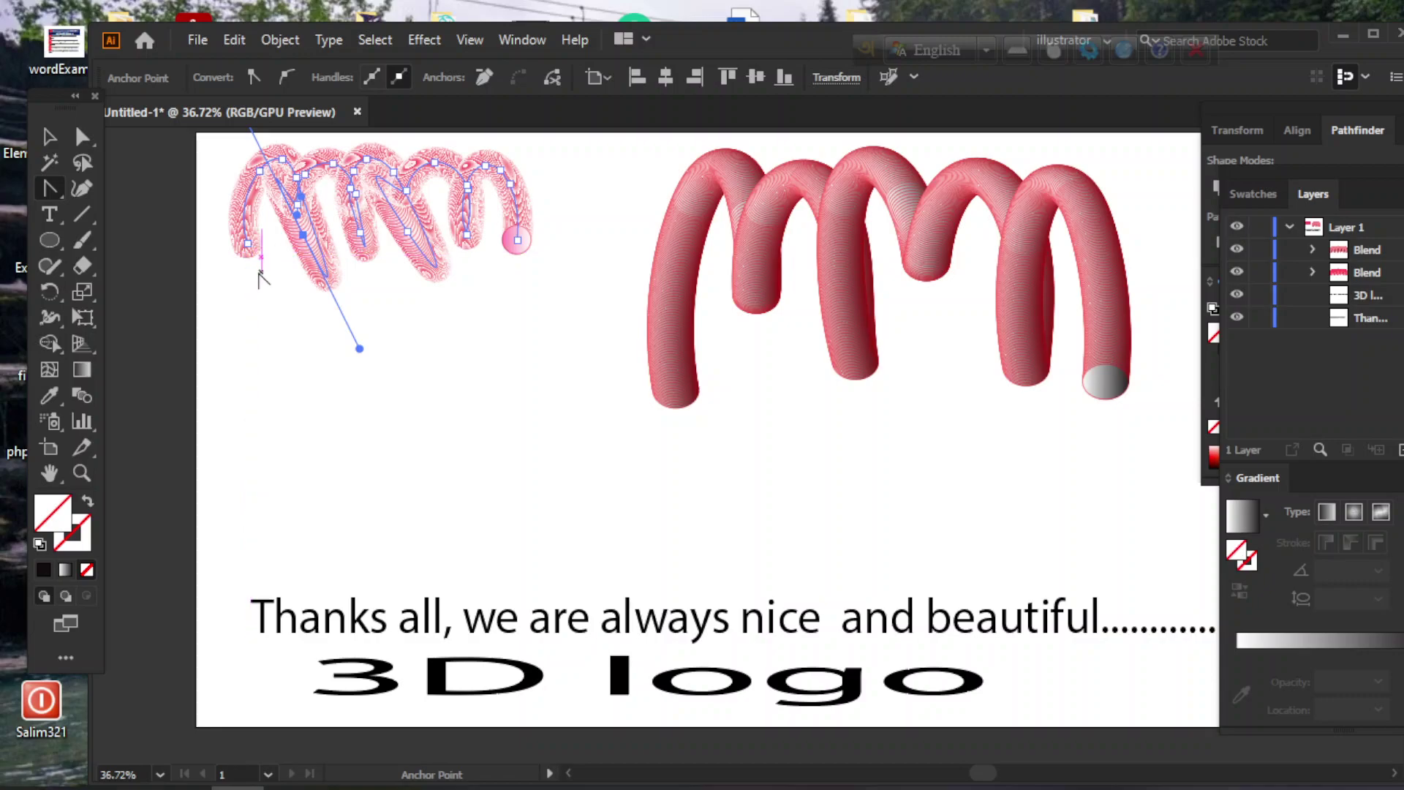
pyautogui.moveTo(248, 245); pyautogui.dragTo(305, 360)
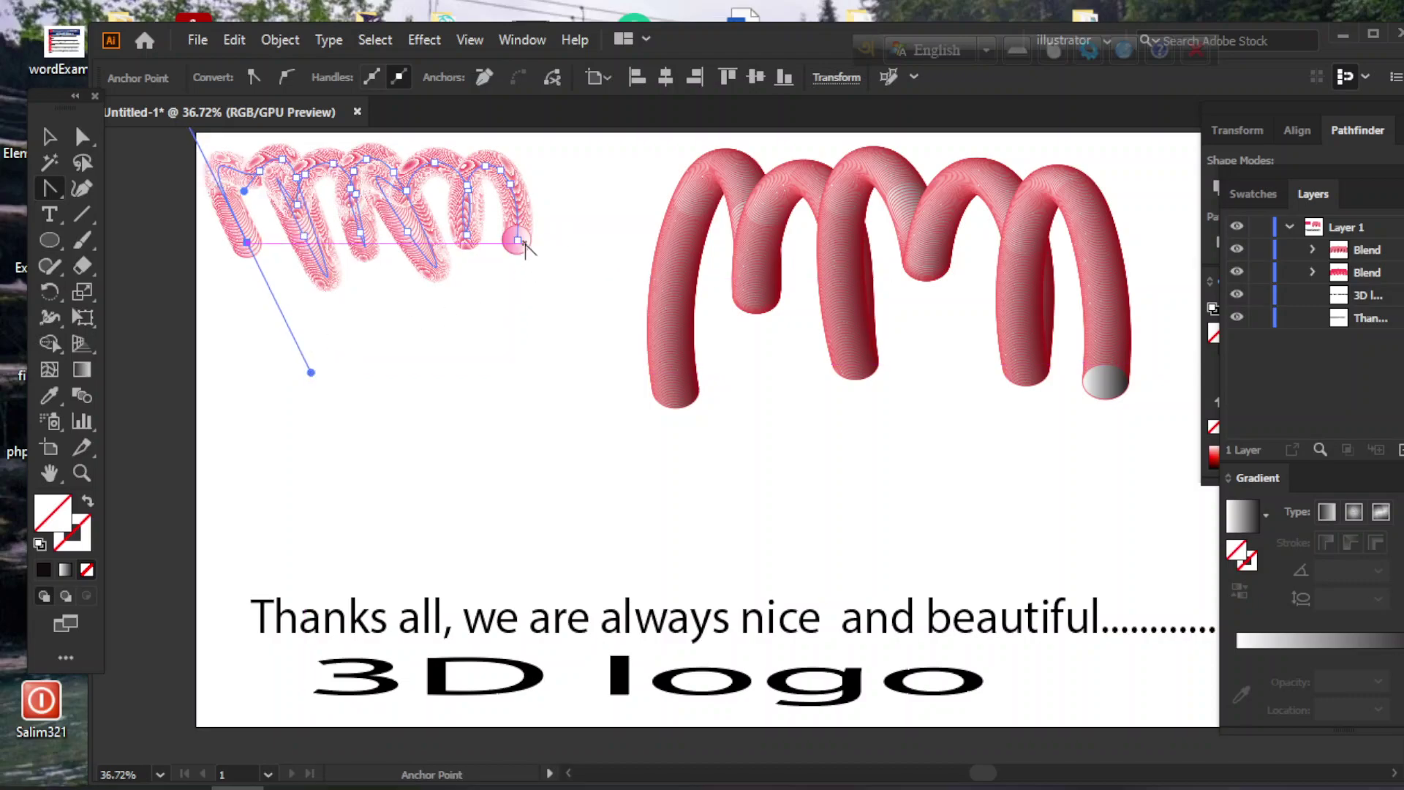
pyautogui.moveTo(518, 241); pyautogui.dragTo(592, 332)
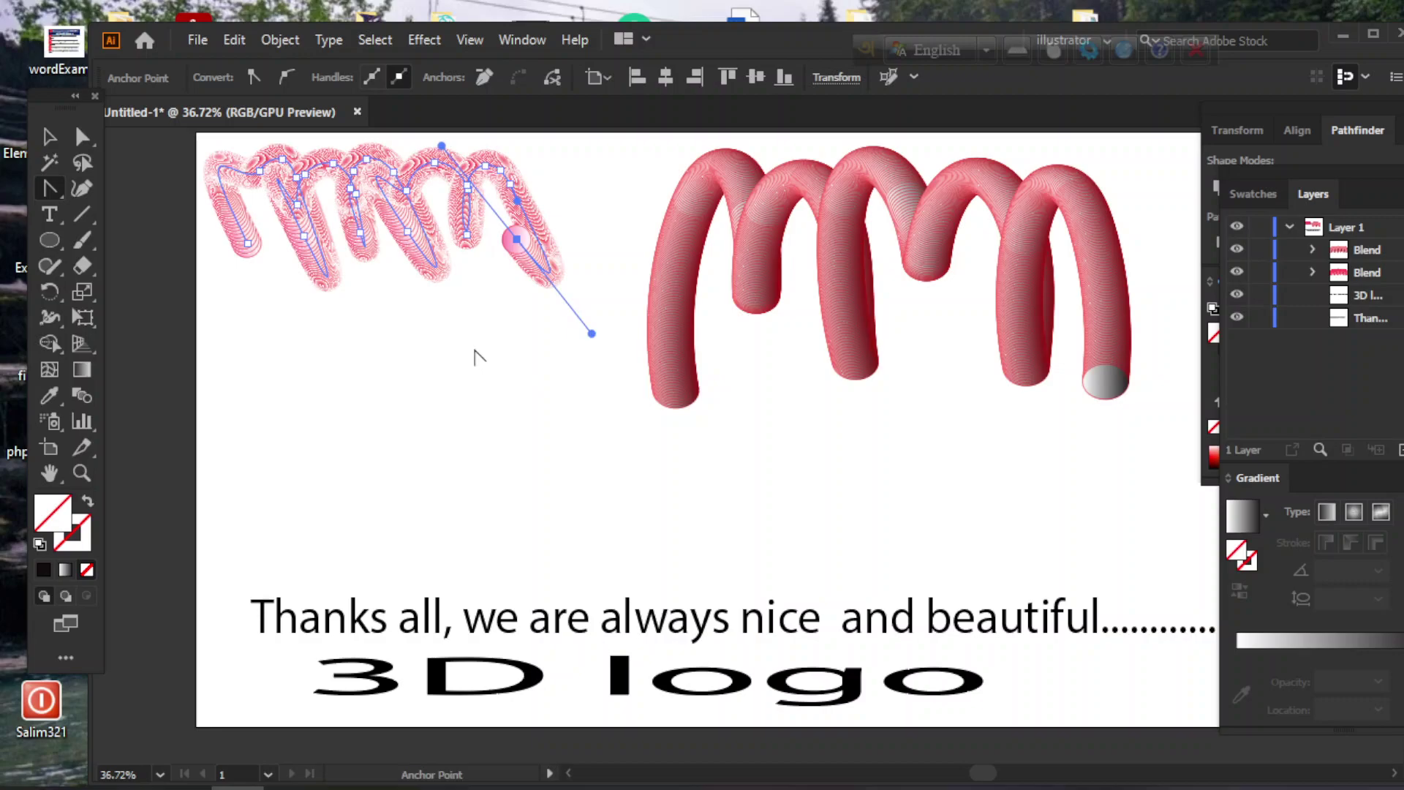
# Move the reshaped pink coil down and to the right, leaving it unselected
pyautogui.click(50, 137)
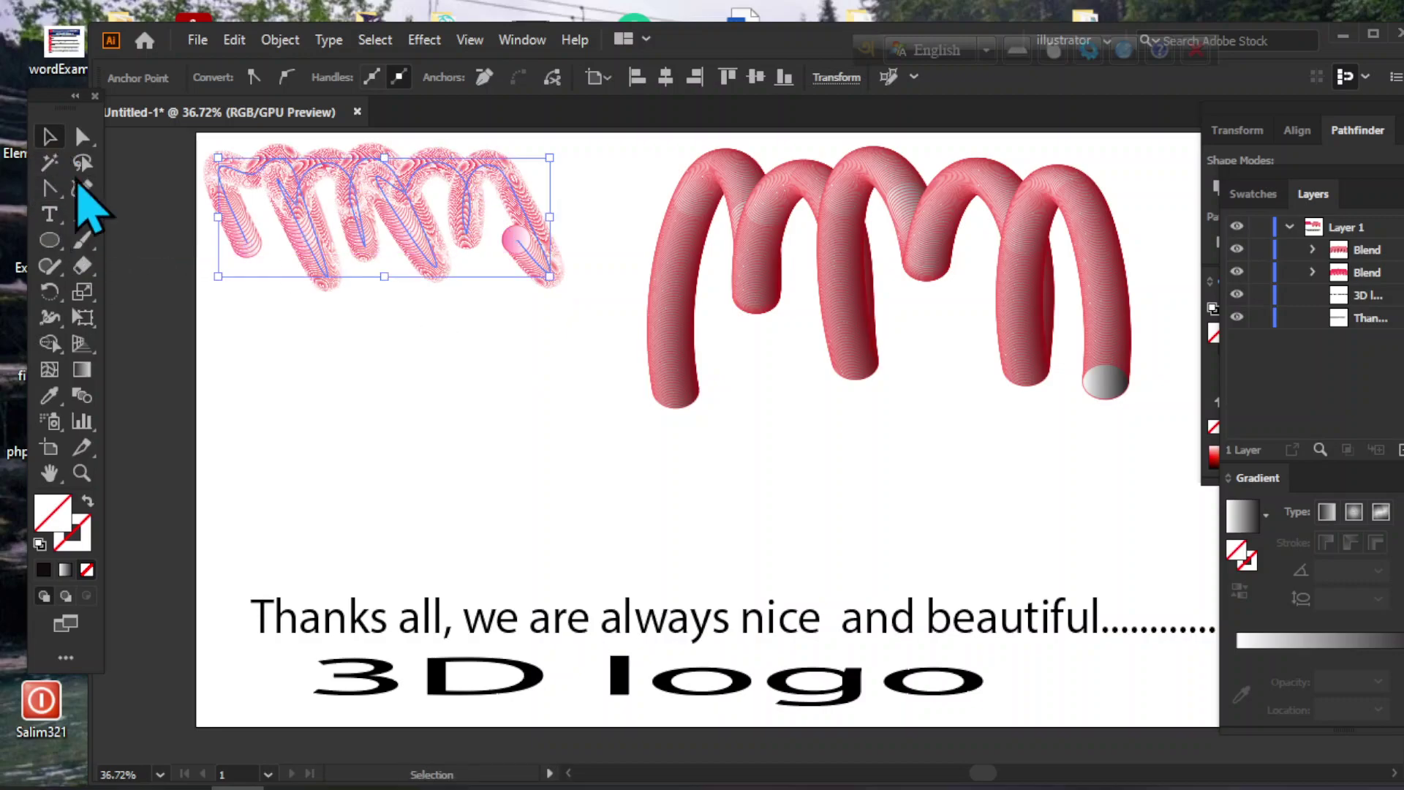
pyautogui.click(358, 409)
pyautogui.moveTo(366, 251); pyautogui.dragTo(398, 311)
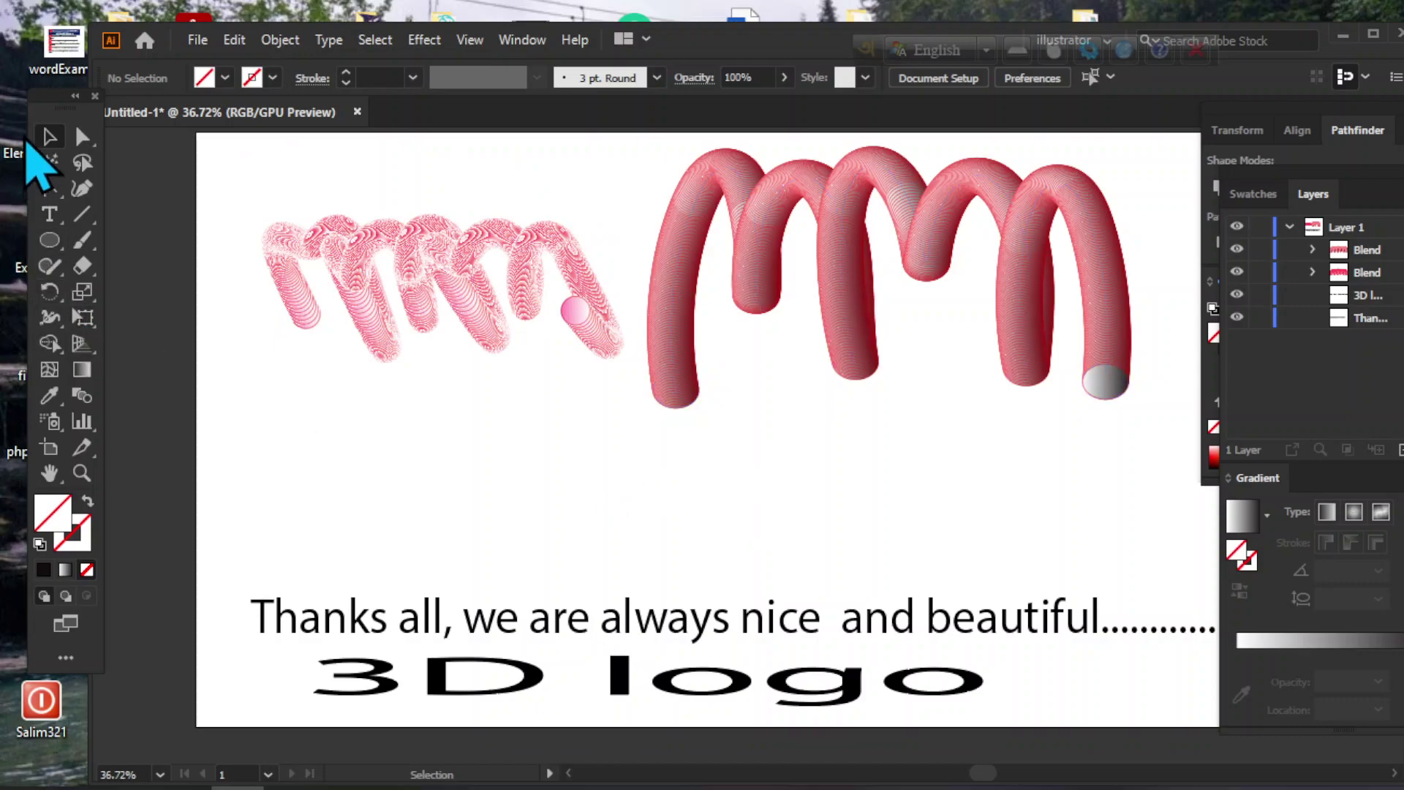
pyautogui.click(50, 190)
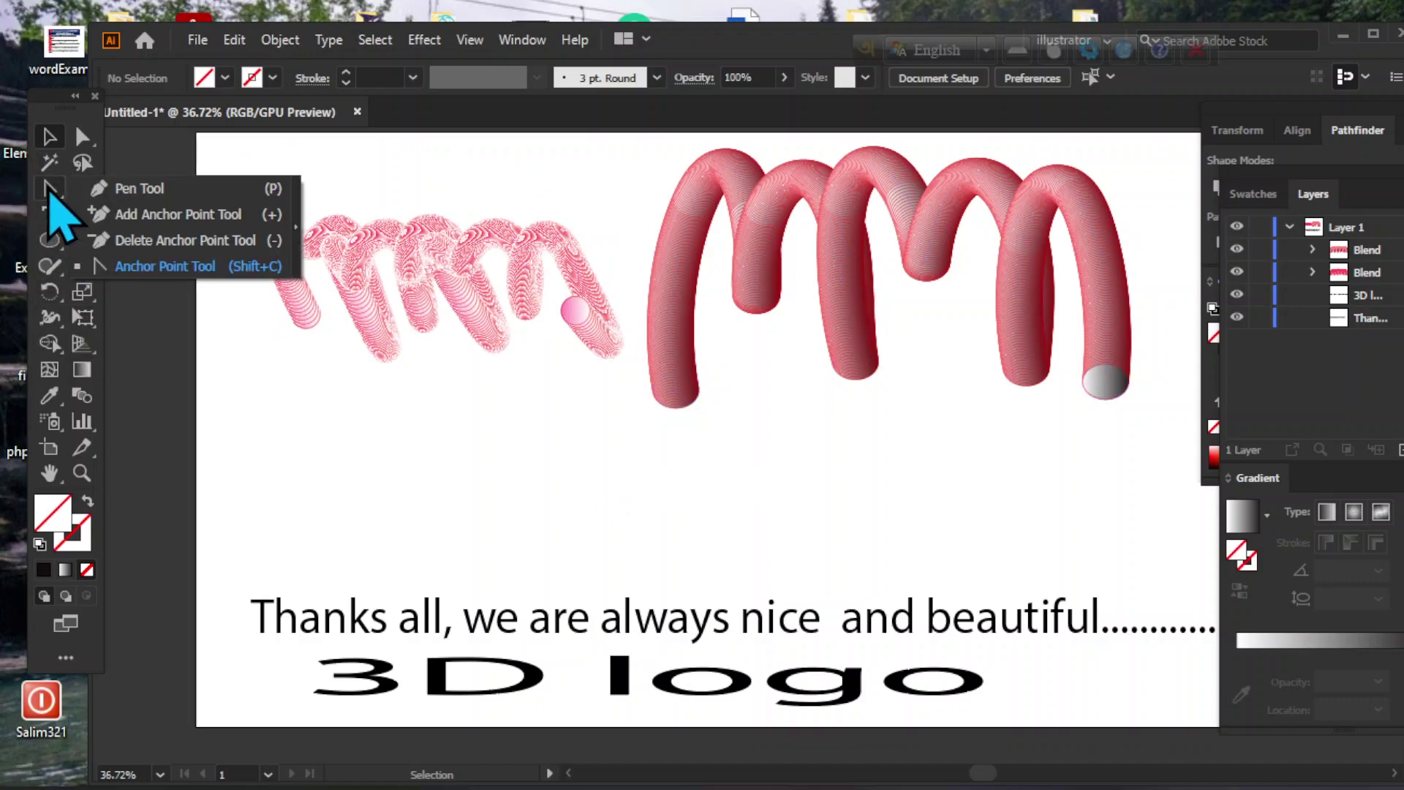
pyautogui.click(151, 216)
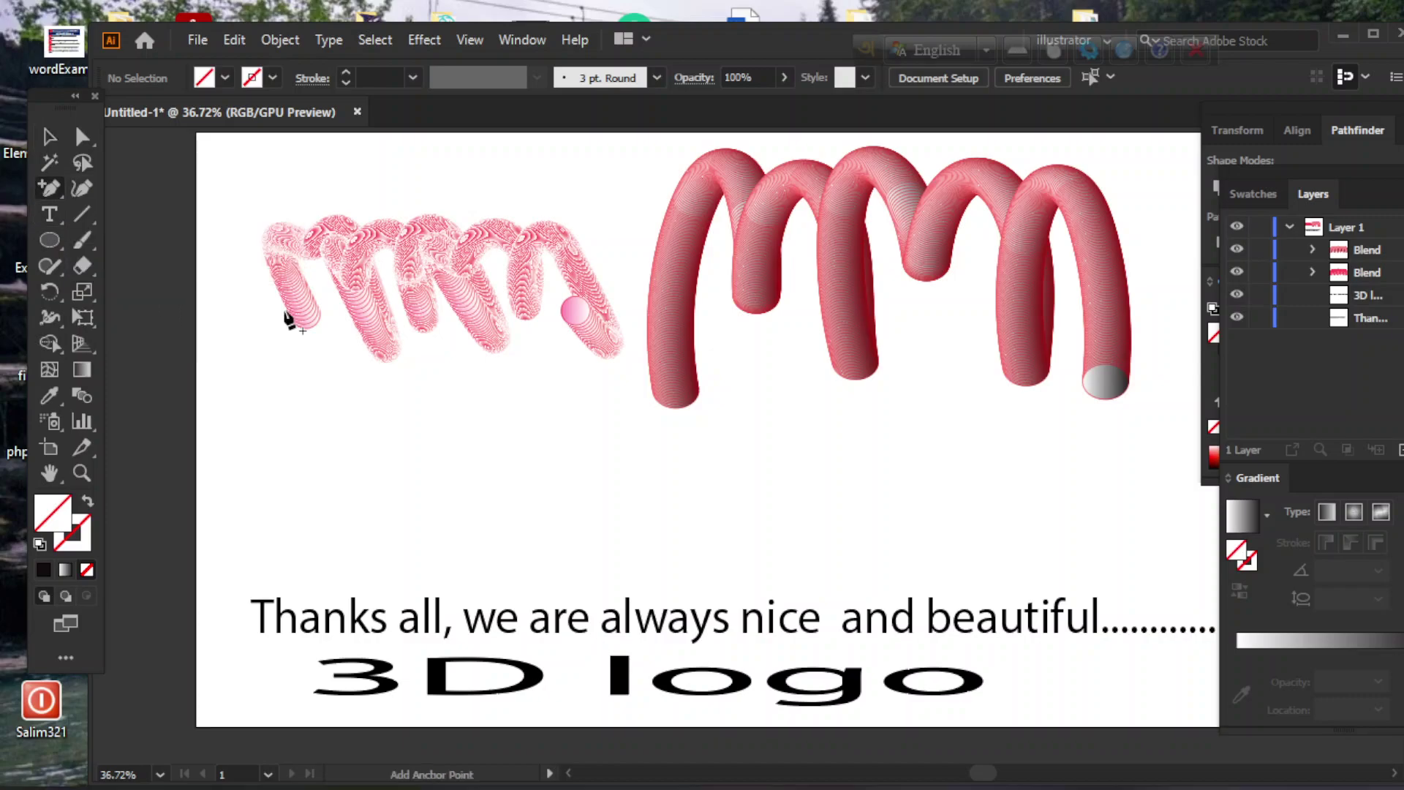
pyautogui.click(50, 137)
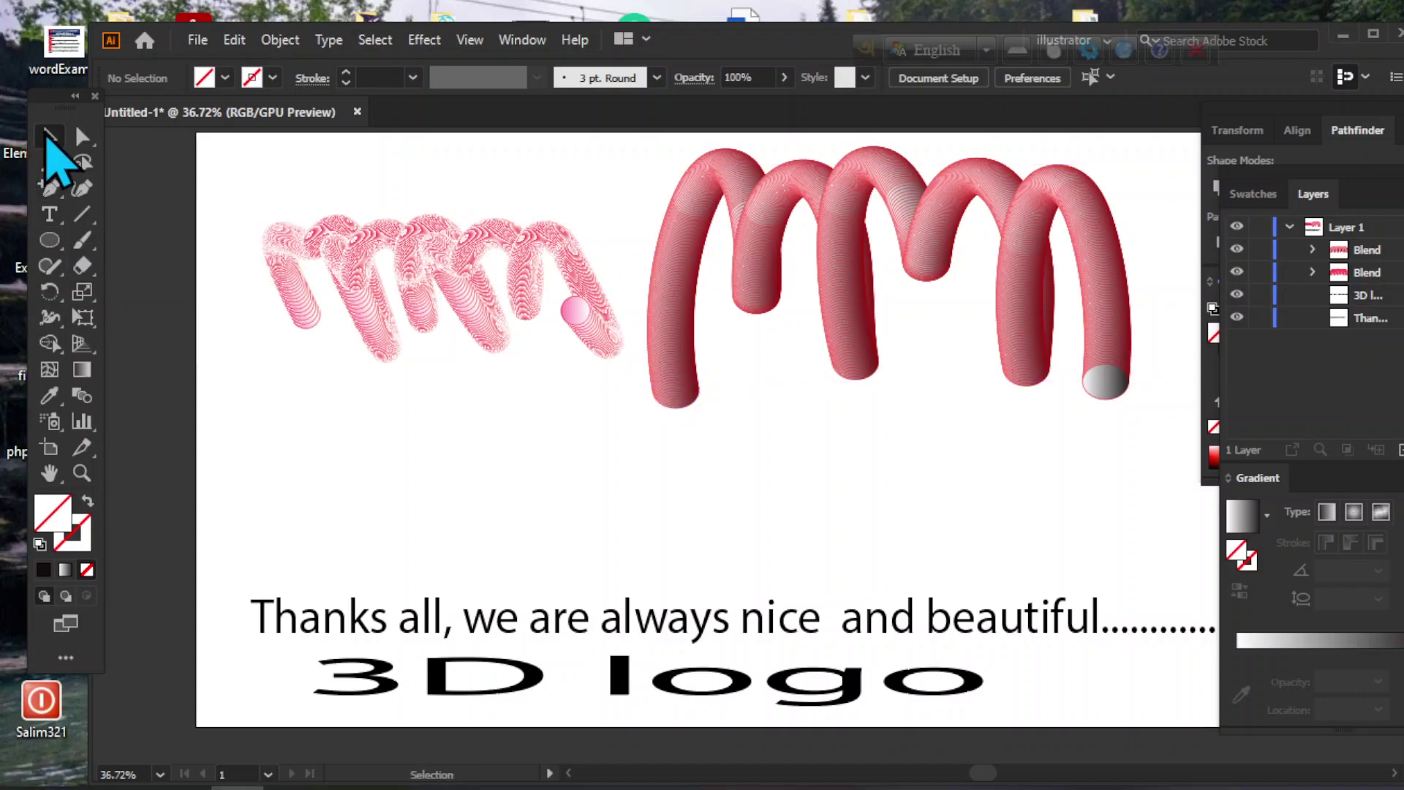
# Distort the circle at the large coil's left end by pulling direction handles from its bottom anchor with the Anchor Point tool
pyautogui.click(753, 220)
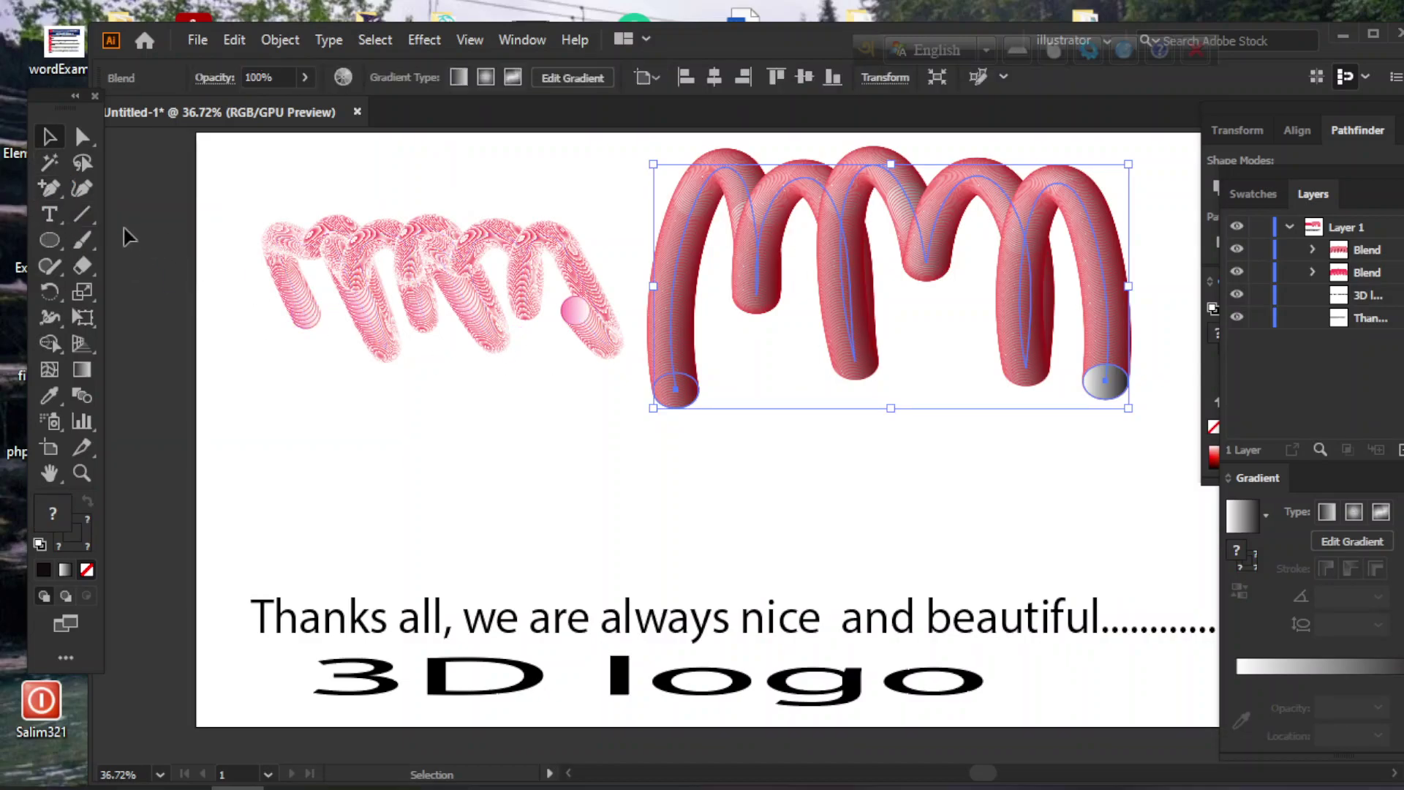
pyautogui.click(50, 188)
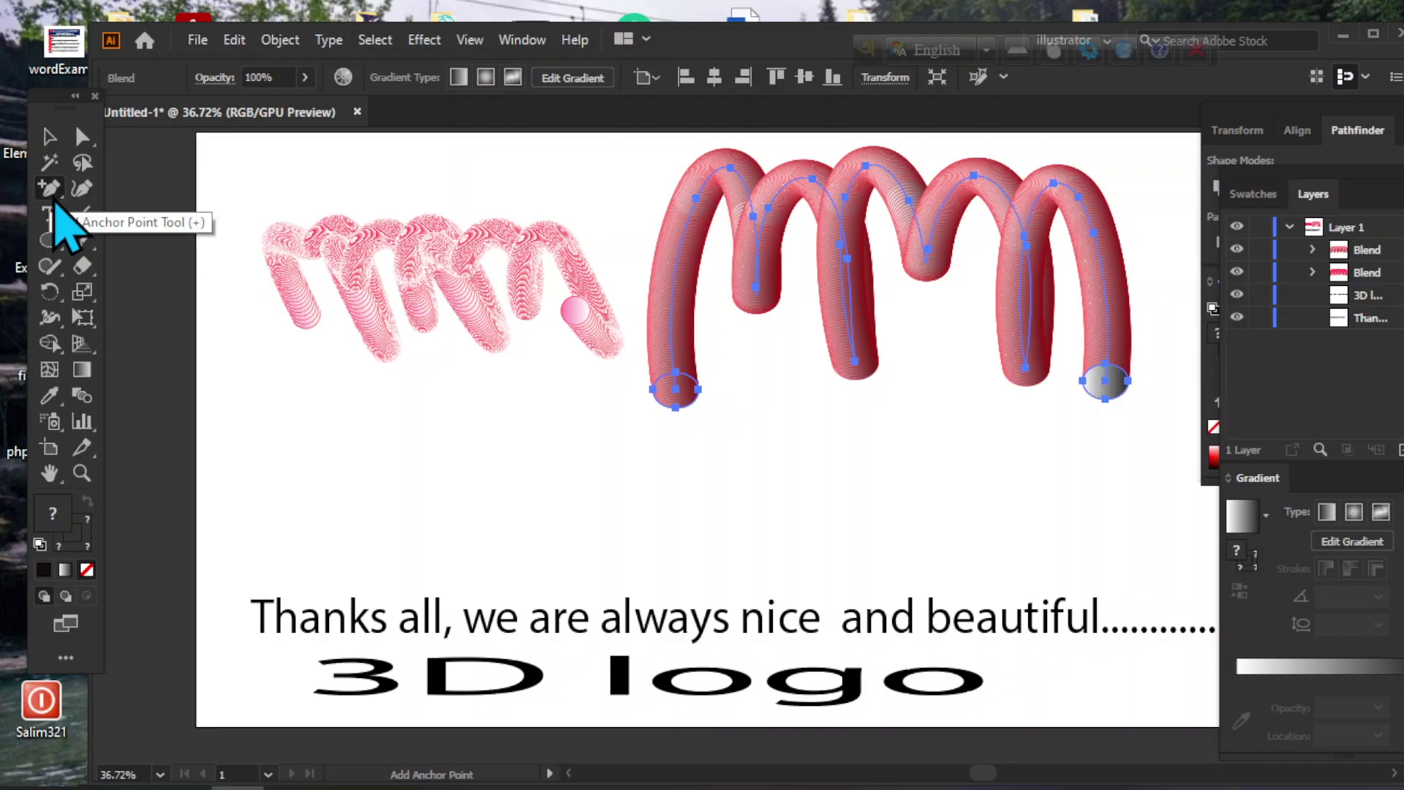
pyautogui.moveTo(54, 191); pyautogui.dragTo(119, 268)
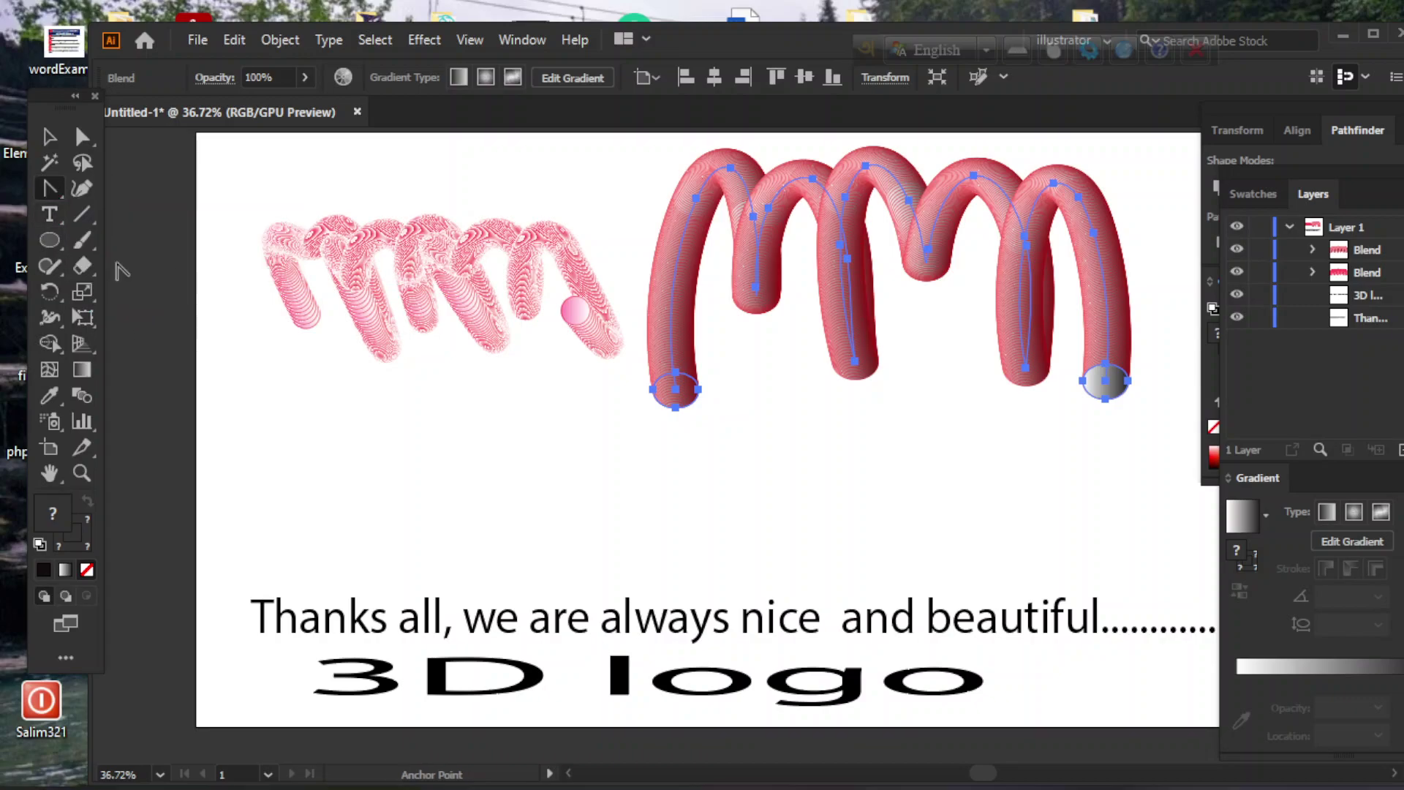
pyautogui.click(678, 408)
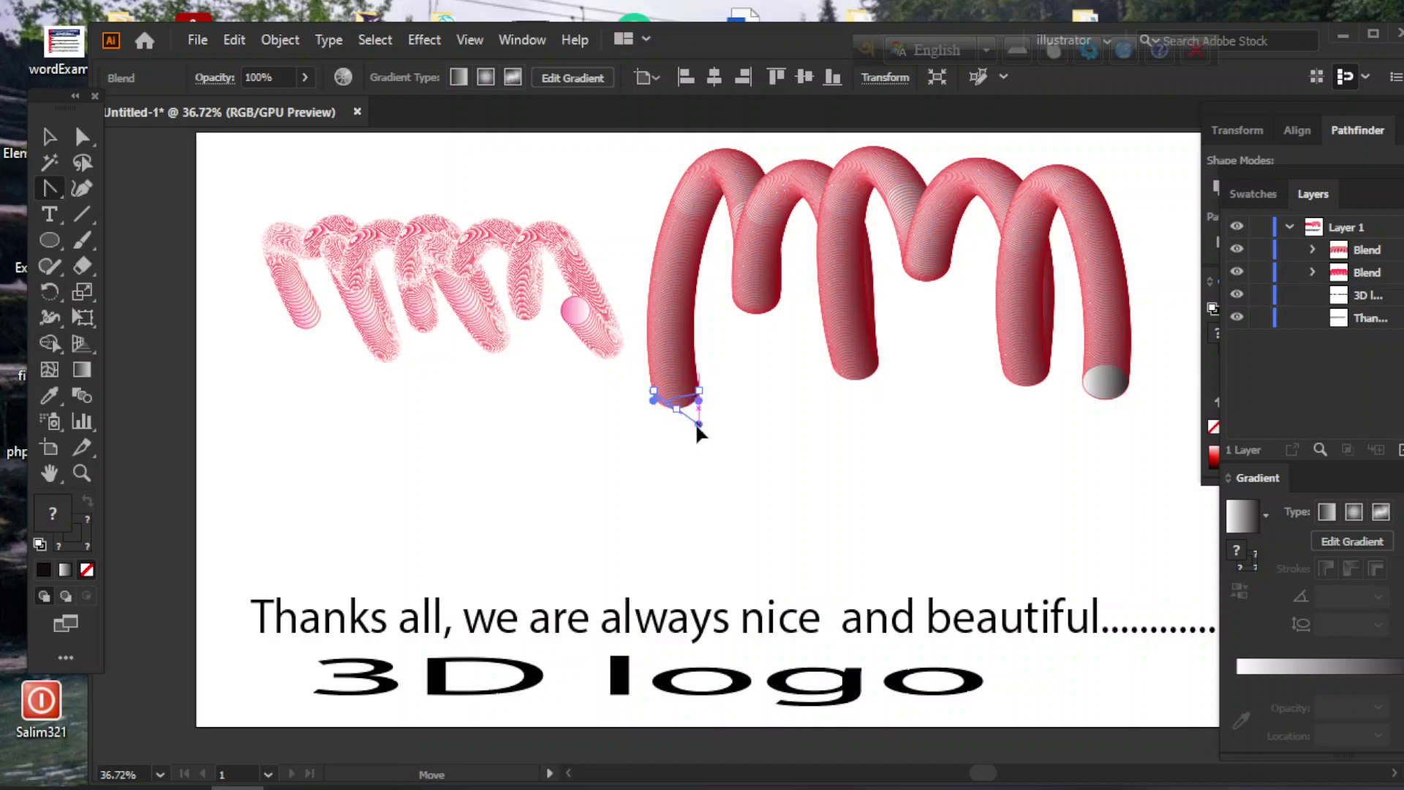
pyautogui.click(699, 429)
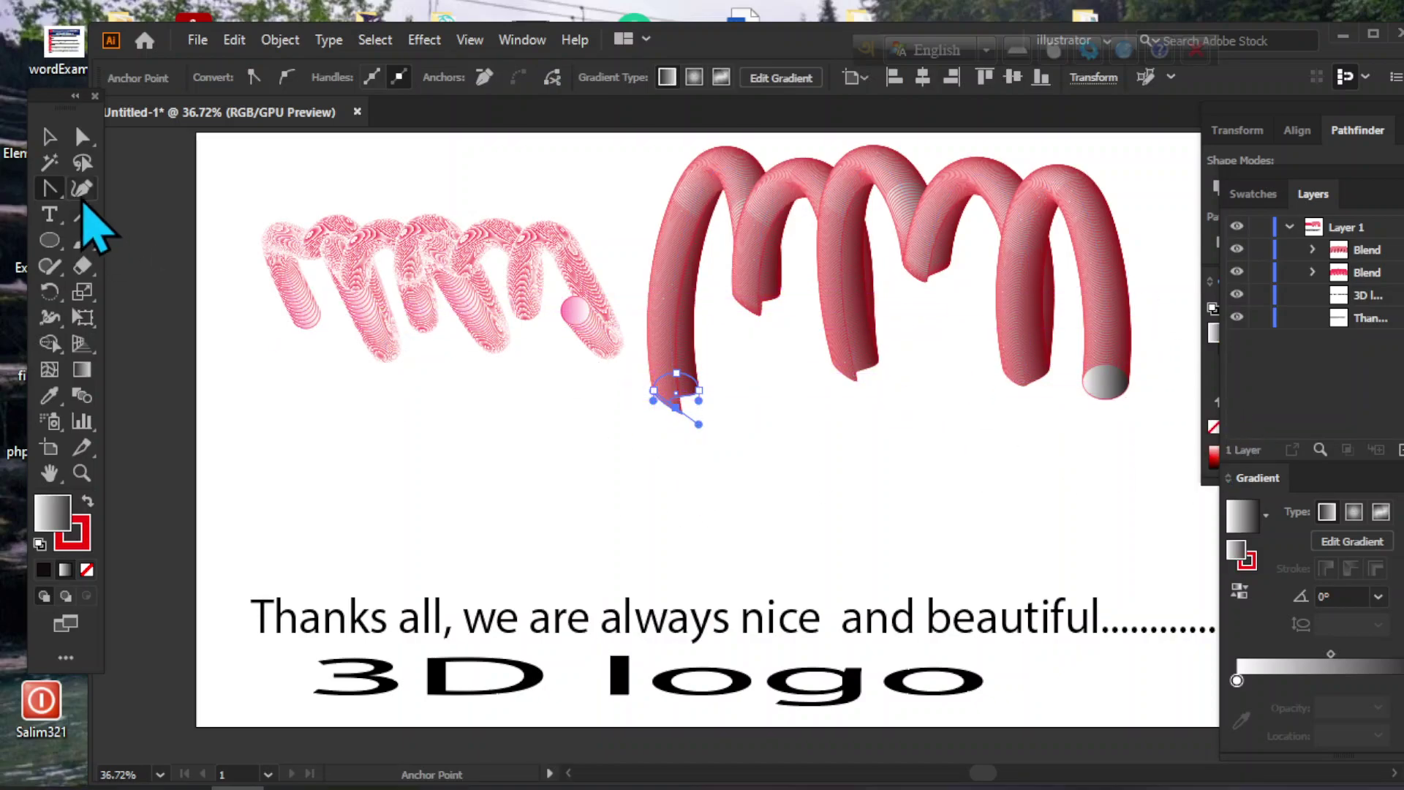
# Select the whole large coil and enlarge it down and to the right
pyautogui.click(49, 137)
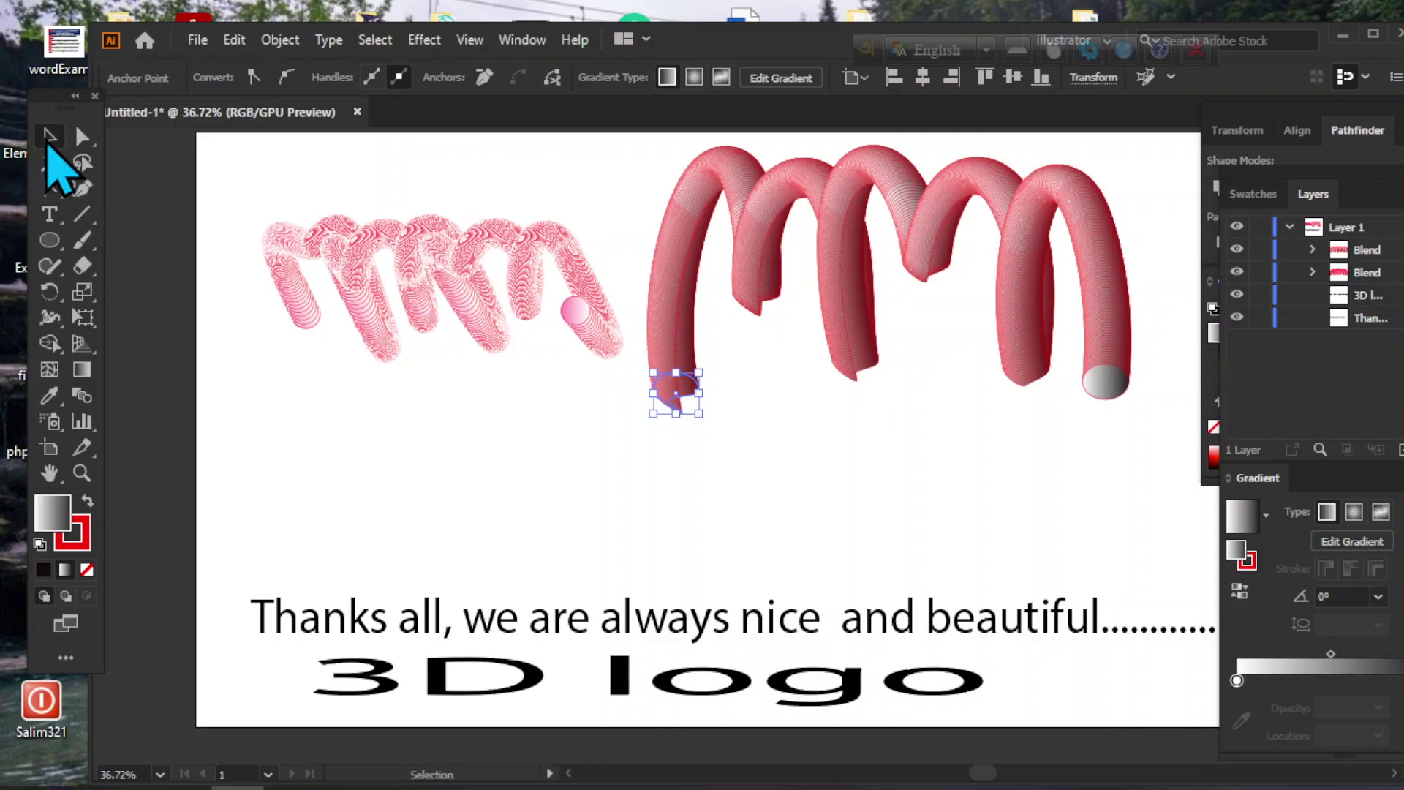
pyautogui.click(1102, 389)
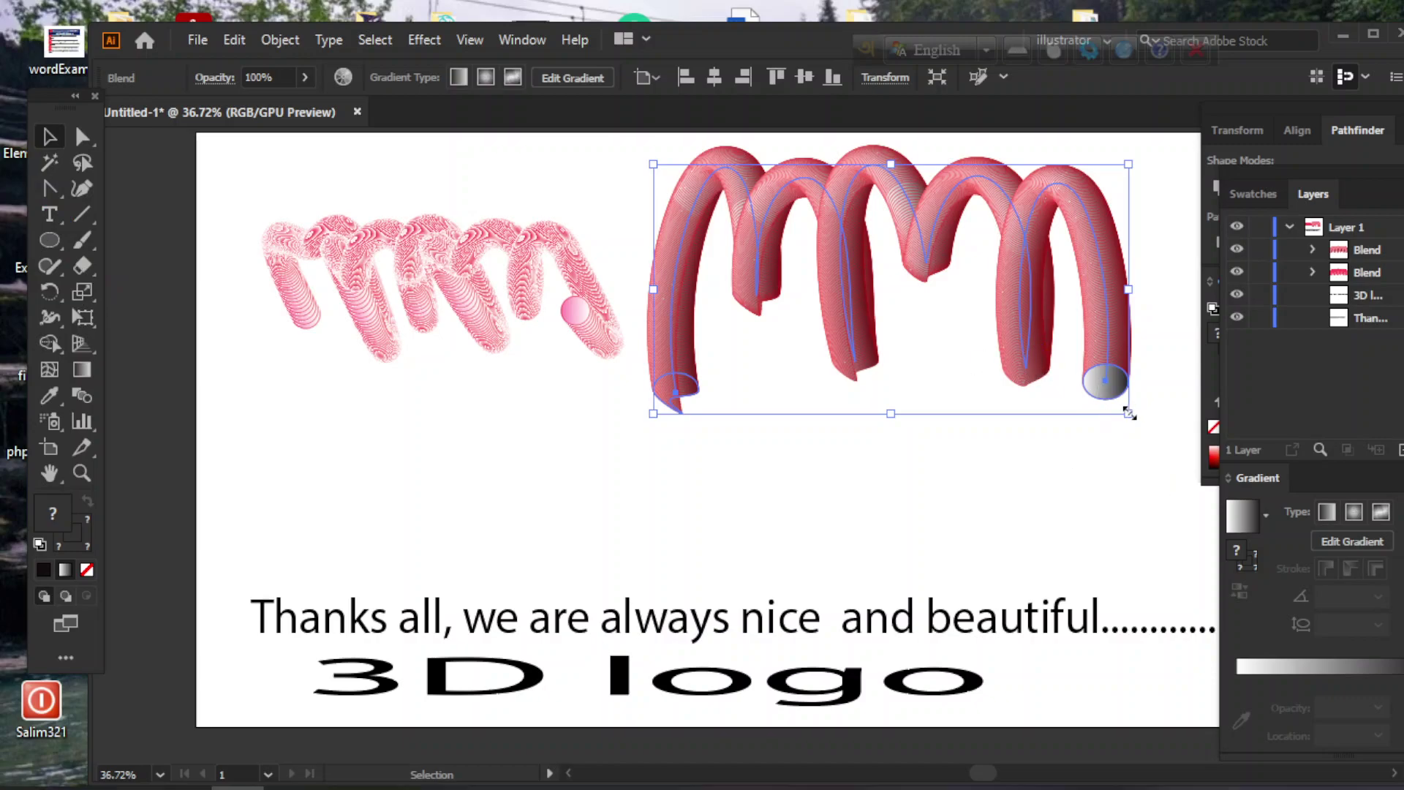
pyautogui.moveTo(1130, 414); pyautogui.dragTo(1178, 534)
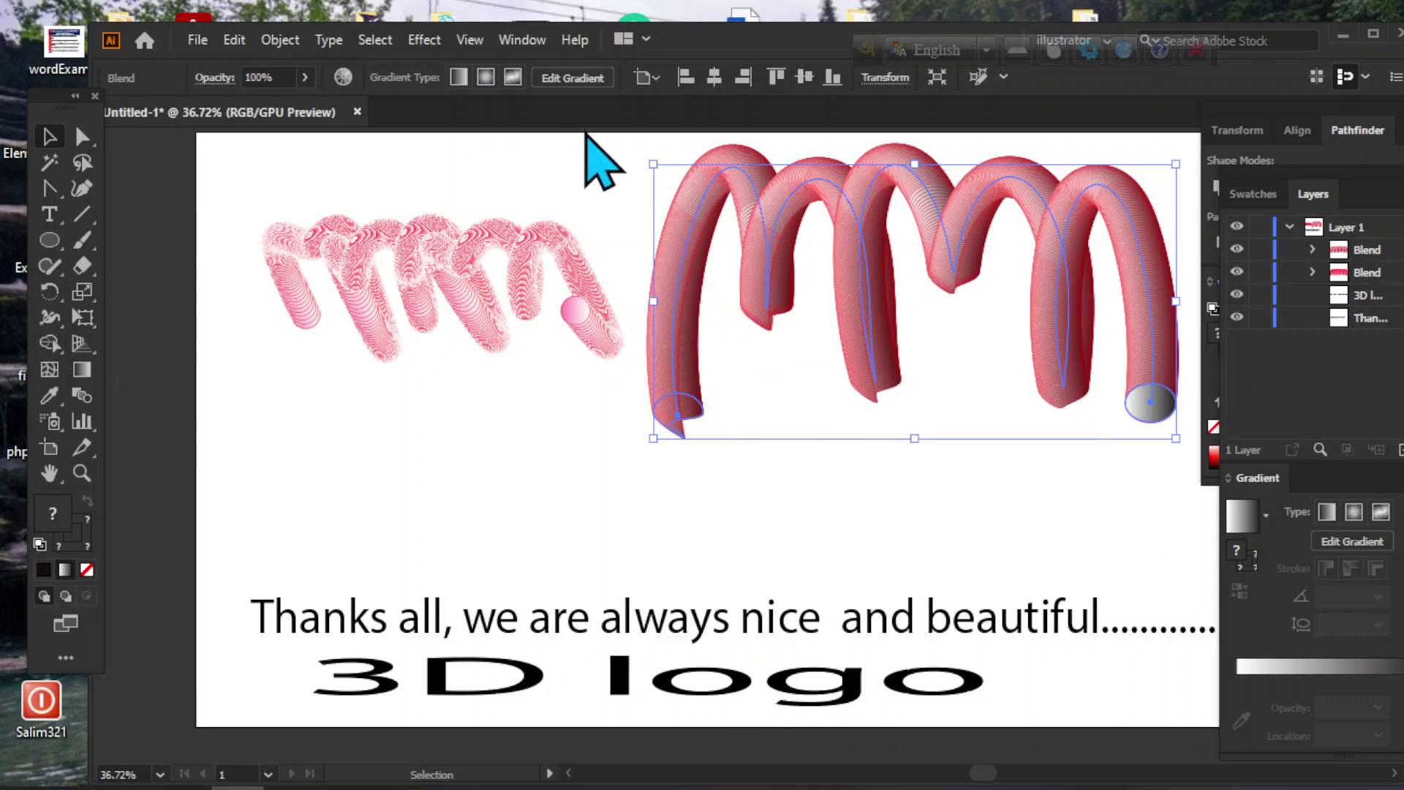
# Add anchor points to the large coil's spine: one on the left leg, one on the second inner loop and two on the fourth
pyautogui.click(48, 189)
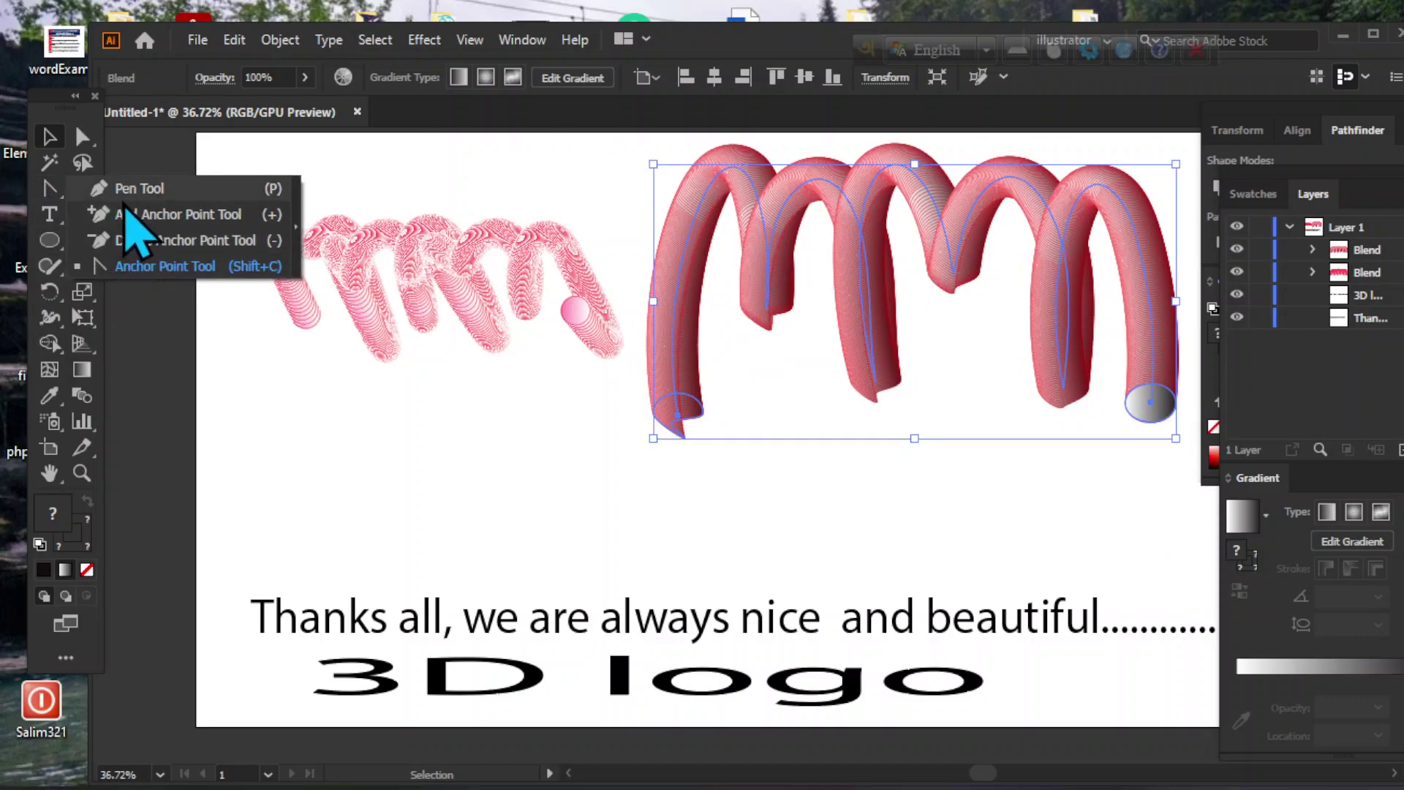
pyautogui.click(176, 214)
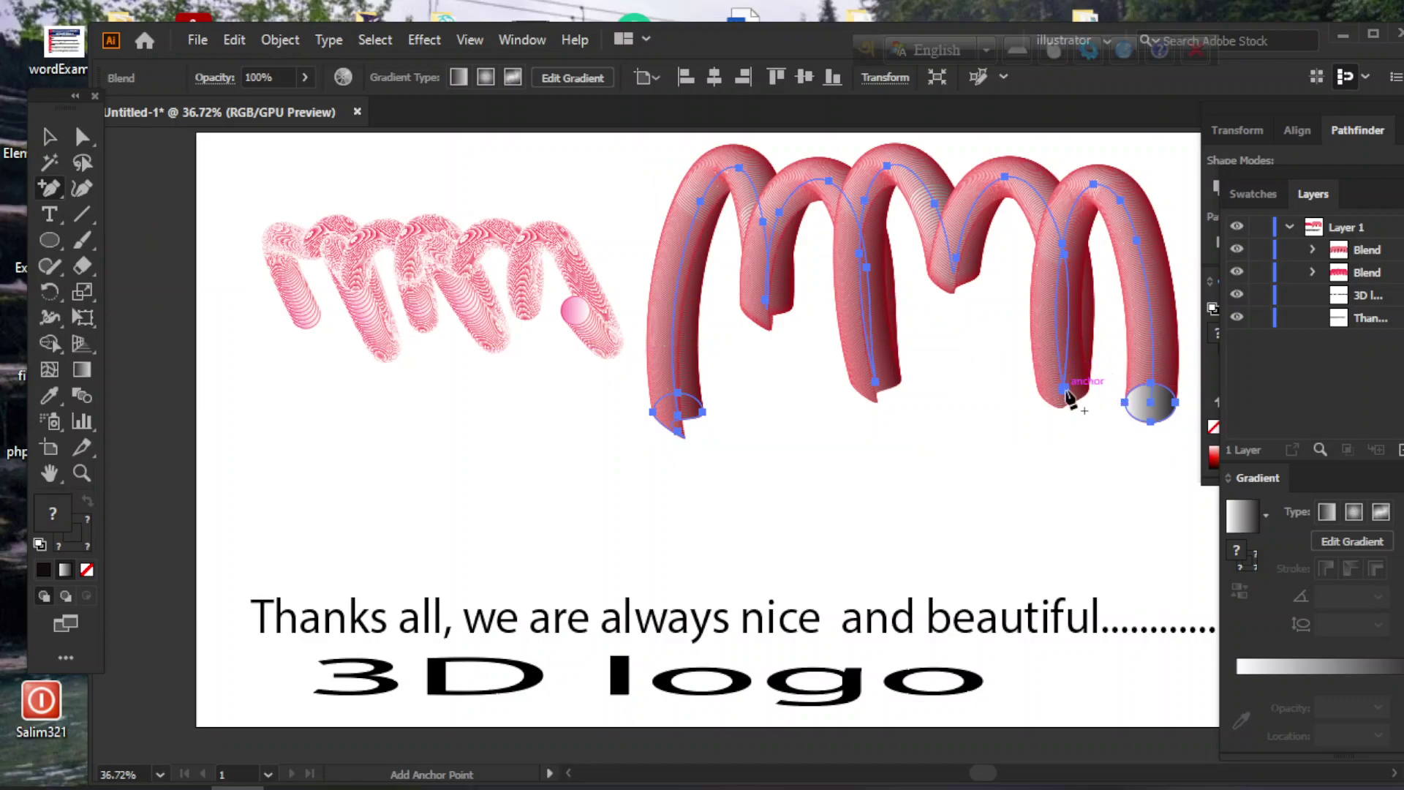
pyautogui.click(1067, 398)
pyautogui.click(914, 440)
pyautogui.click(1059, 344)
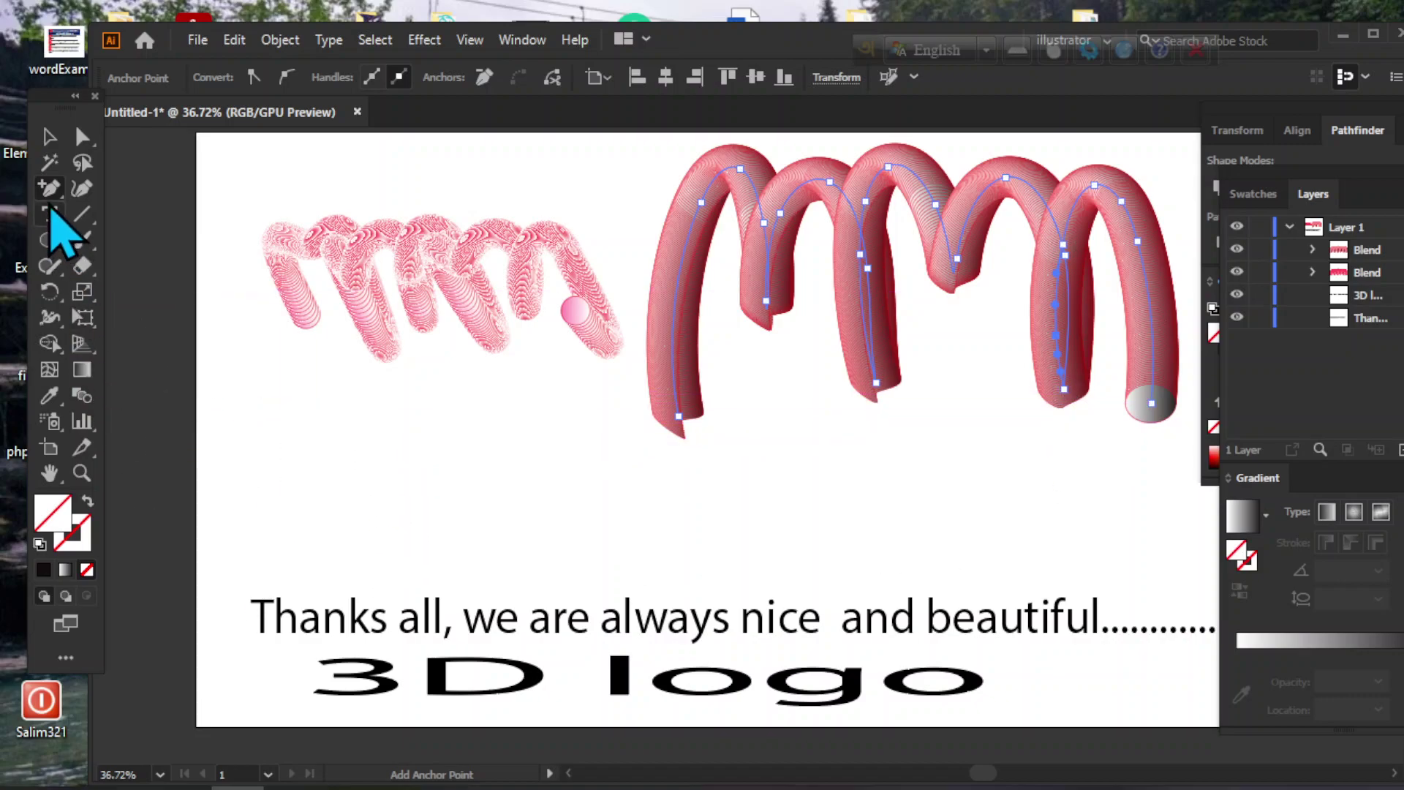
pyautogui.click(881, 390)
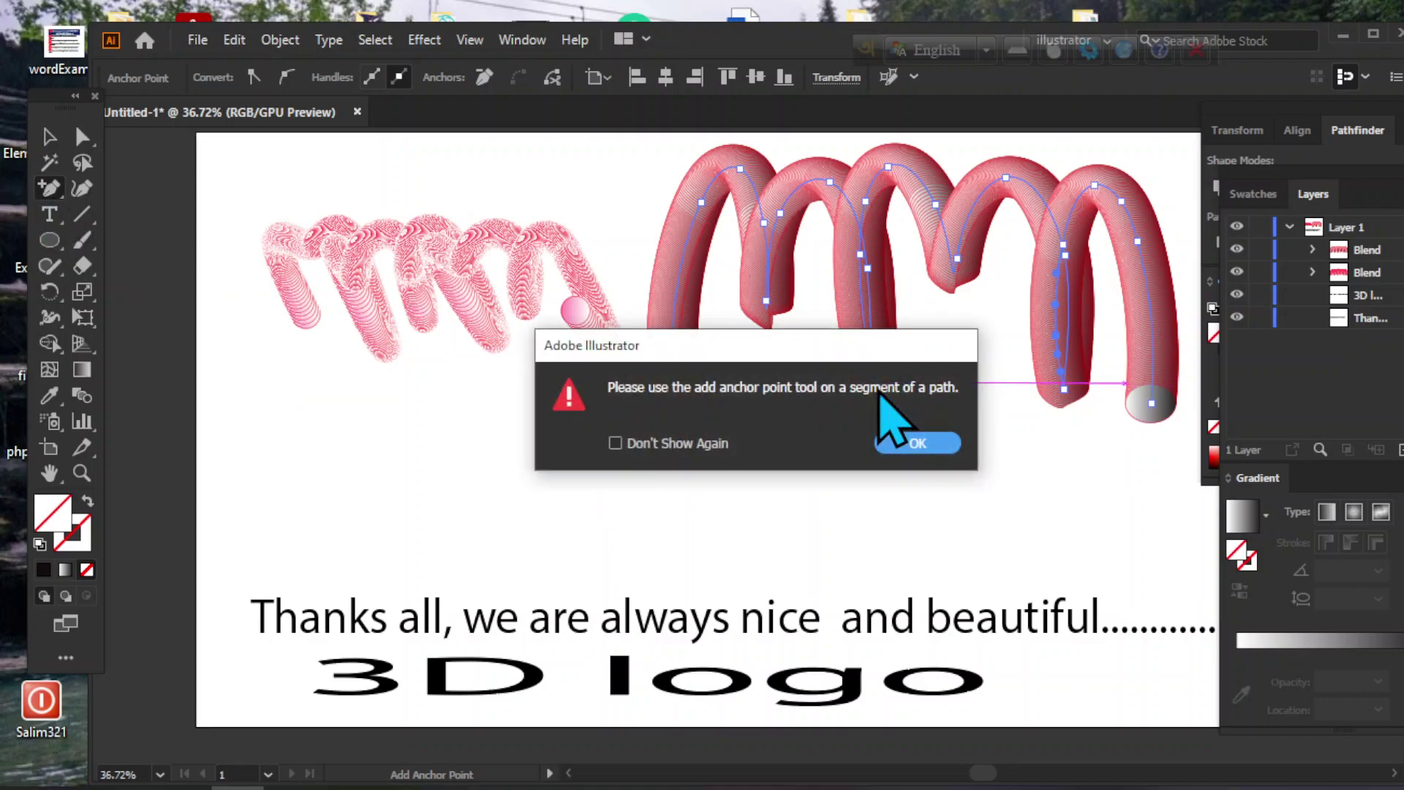
pyautogui.click(918, 444)
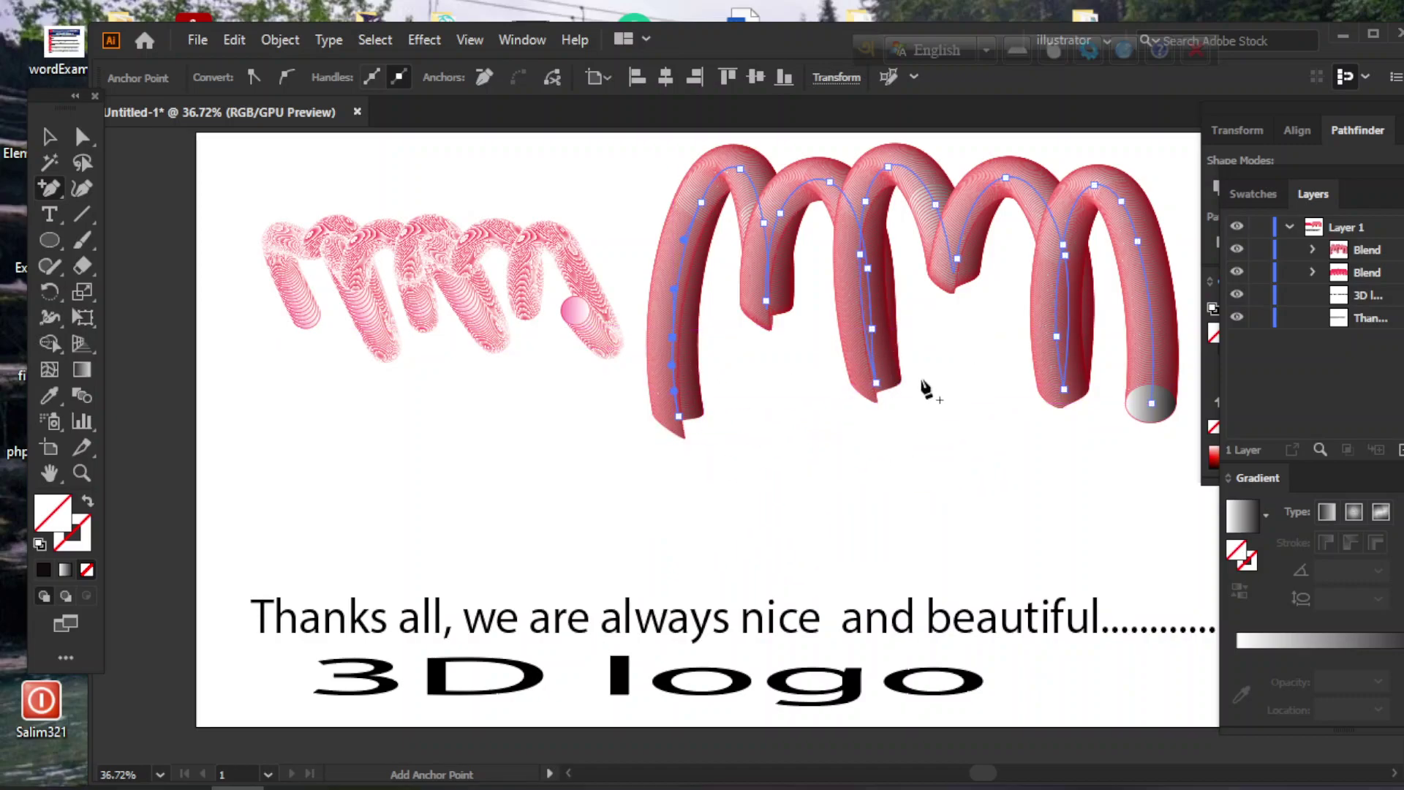
pyautogui.click(1057, 300)
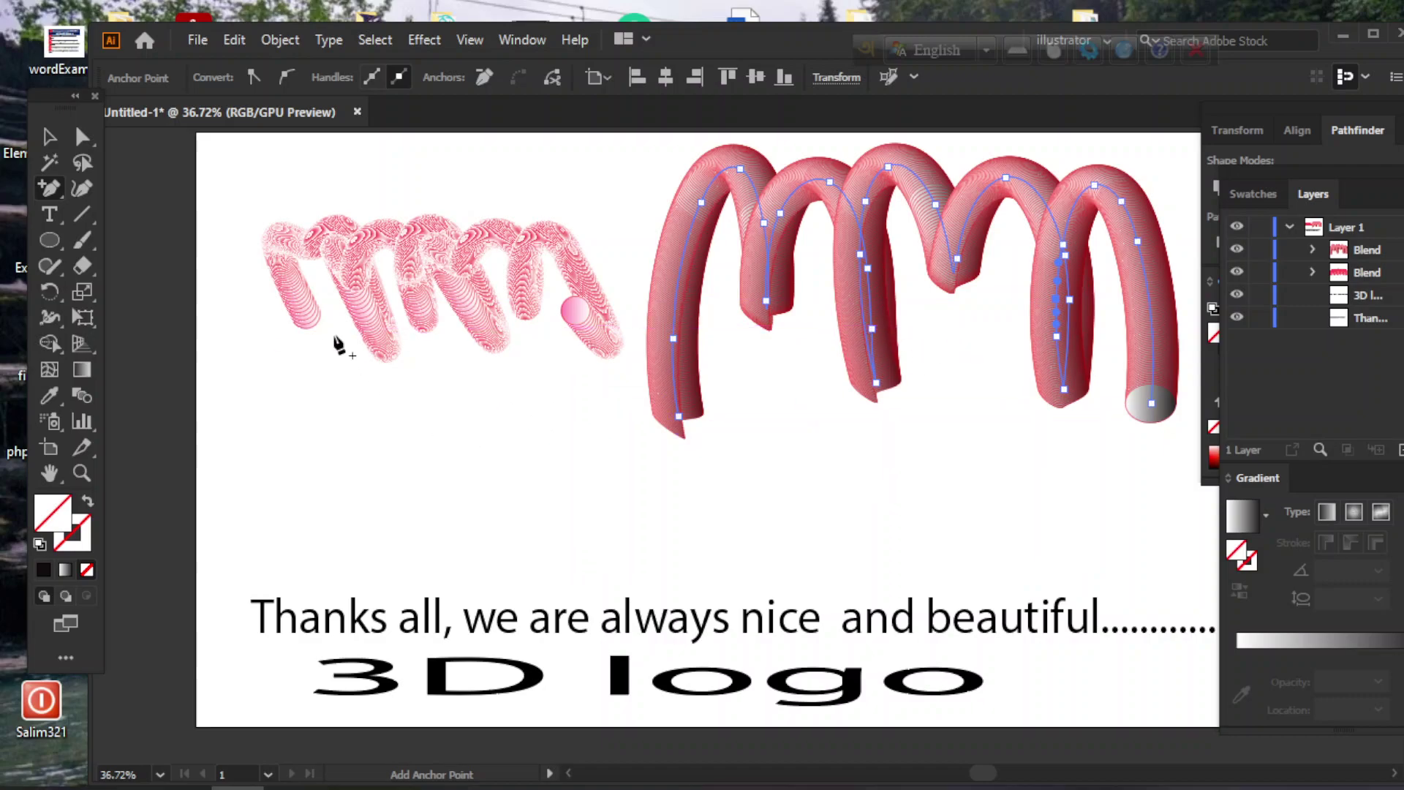
# With Direct Selection, move the second inner loop's bottom anchor to about X 1517, Y 663 px, the left end down-right and the right end down-left
pyautogui.click(49, 137)
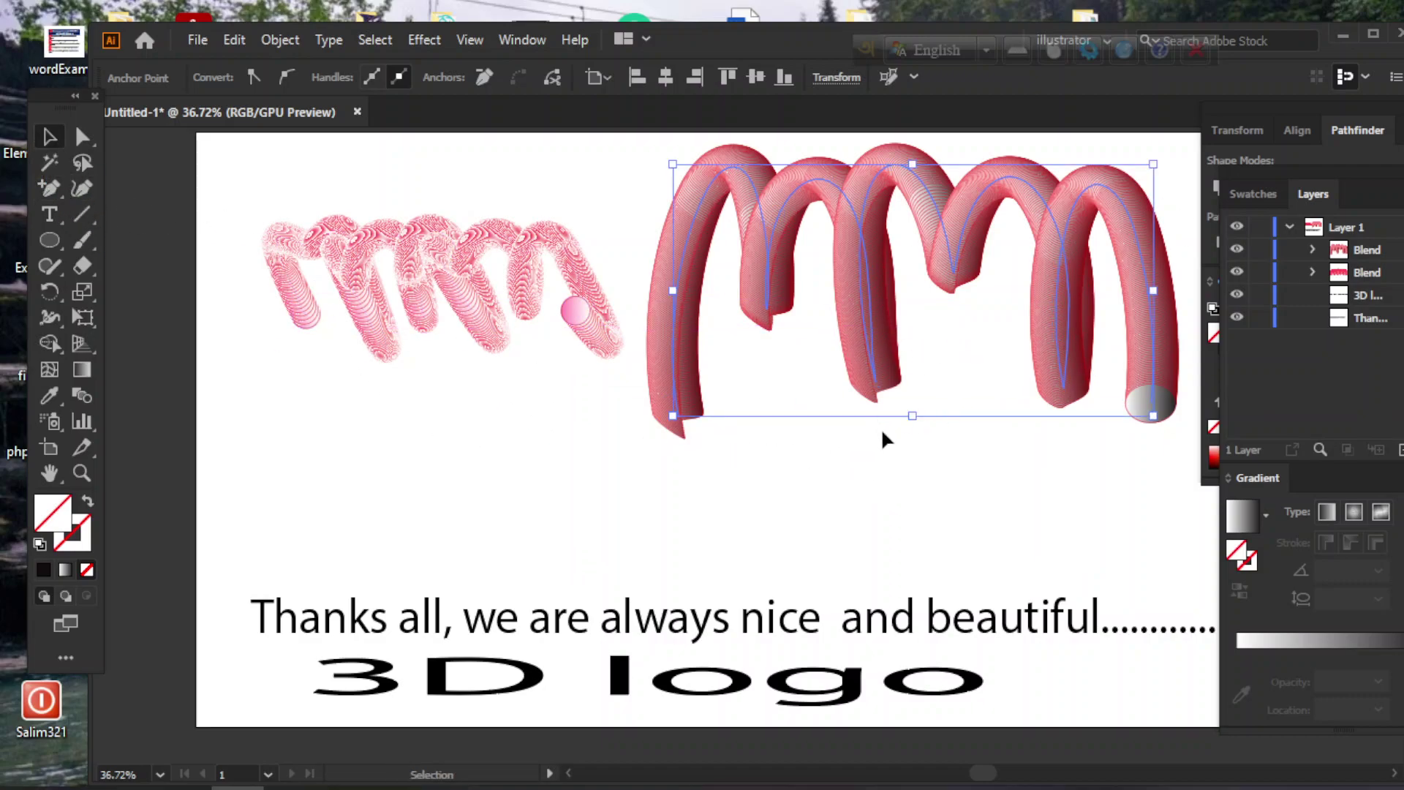
pyautogui.click(83, 138)
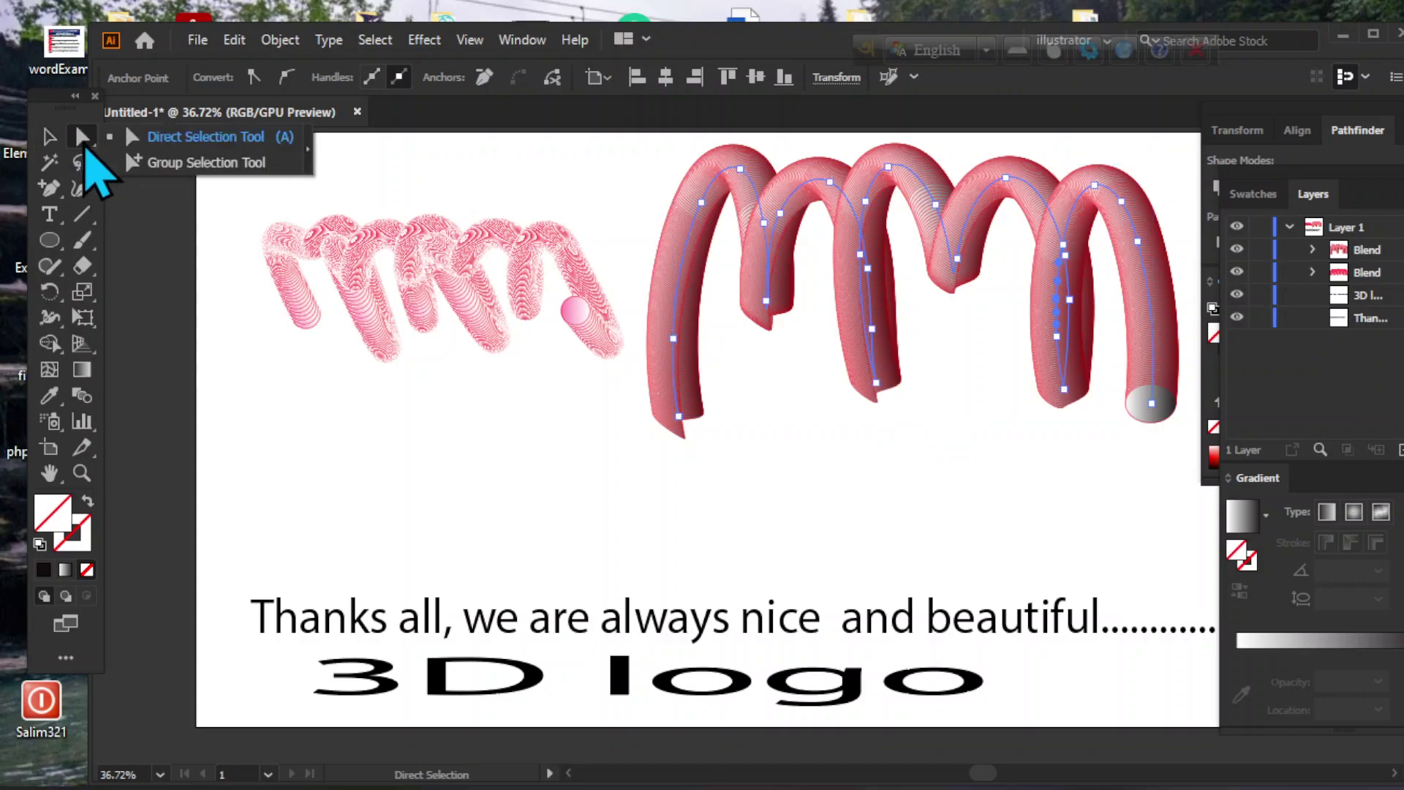
pyautogui.click(878, 386)
pyautogui.moveTo(881, 393); pyautogui.dragTo(1034, 500)
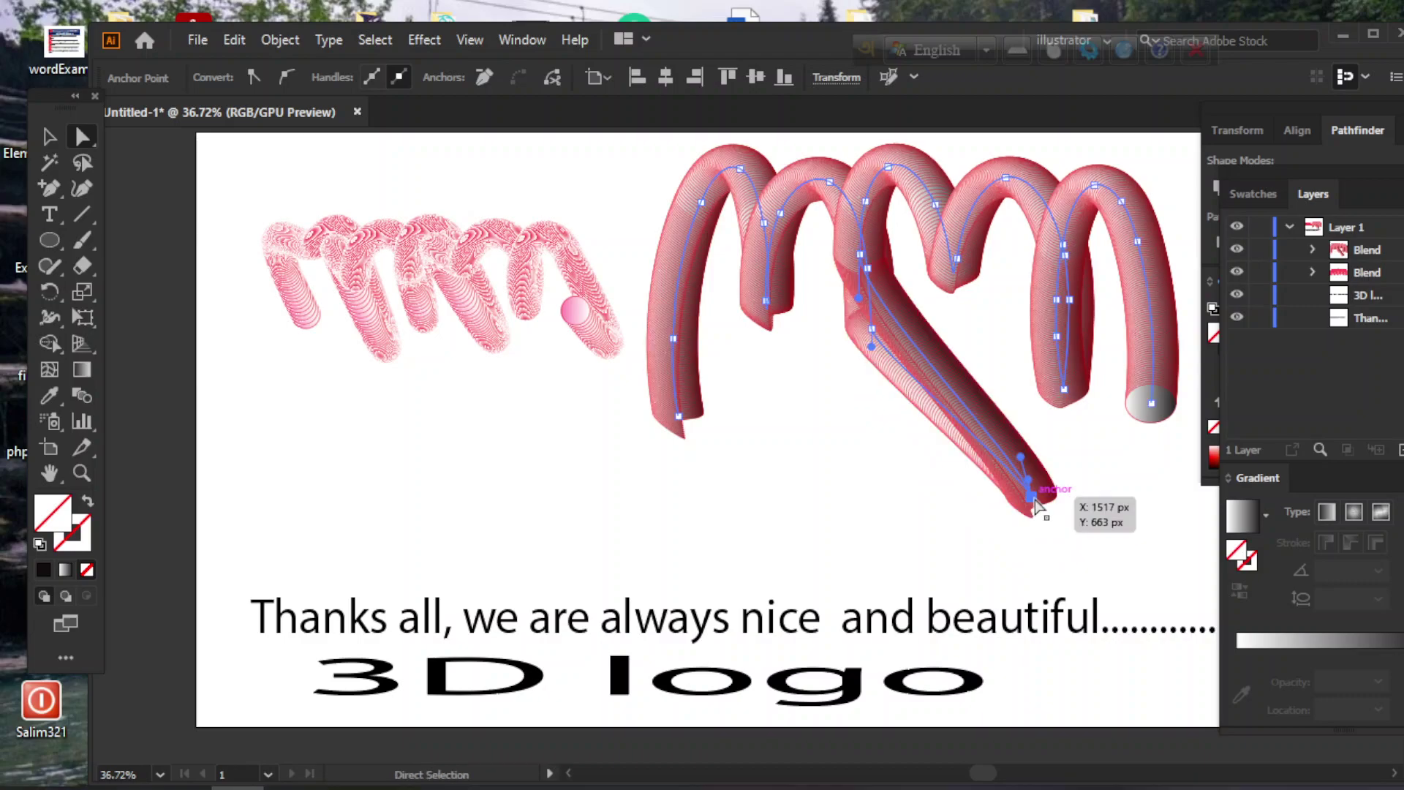
pyautogui.moveTo(682, 429); pyautogui.dragTo(900, 547)
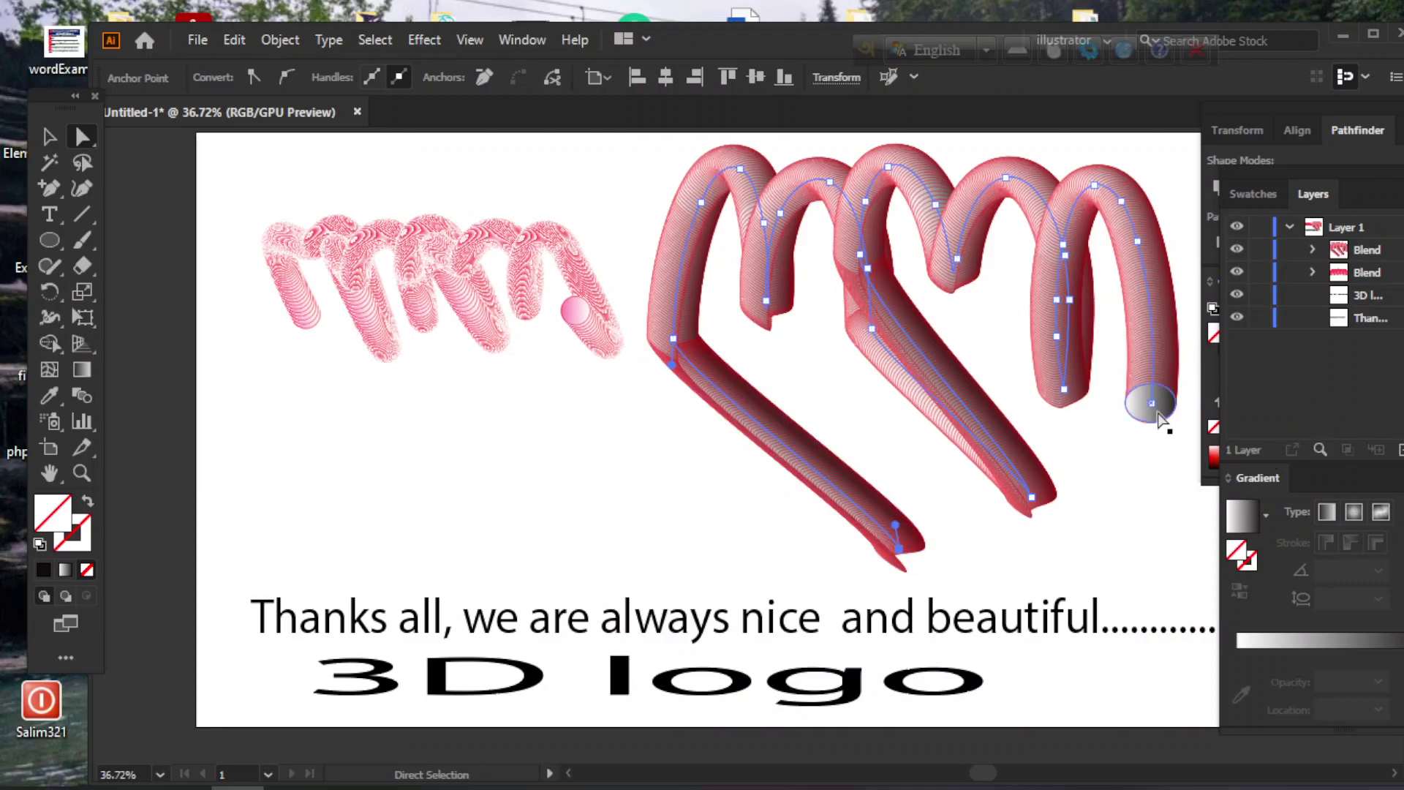
pyautogui.moveTo(1153, 408); pyautogui.dragTo(1091, 549)
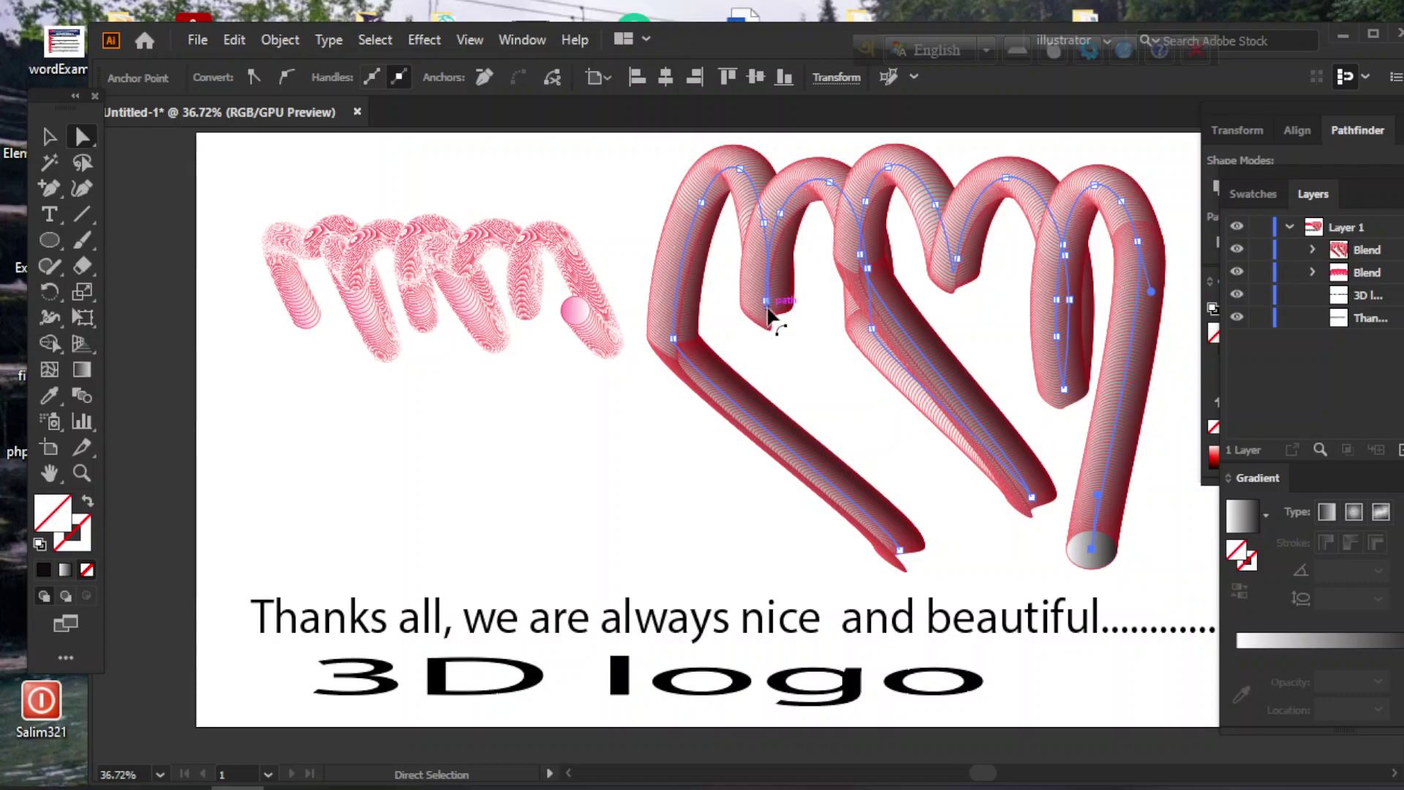
# Reshape the large coil's second loop by pulling its spine segment at the bottom down and to the right, and deselect the coil
pyautogui.moveTo(768, 309); pyautogui.dragTo(848, 432)
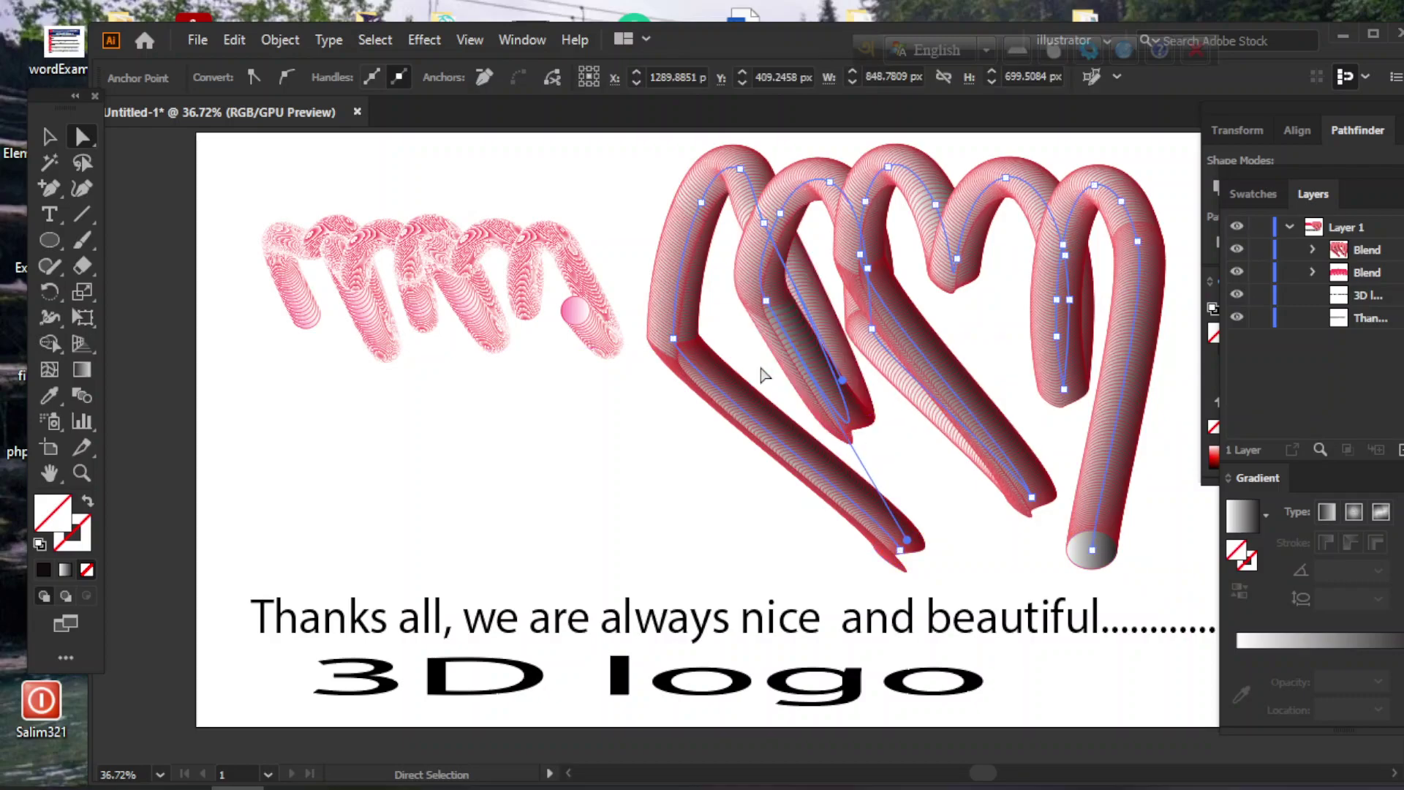
pyautogui.click(653, 513)
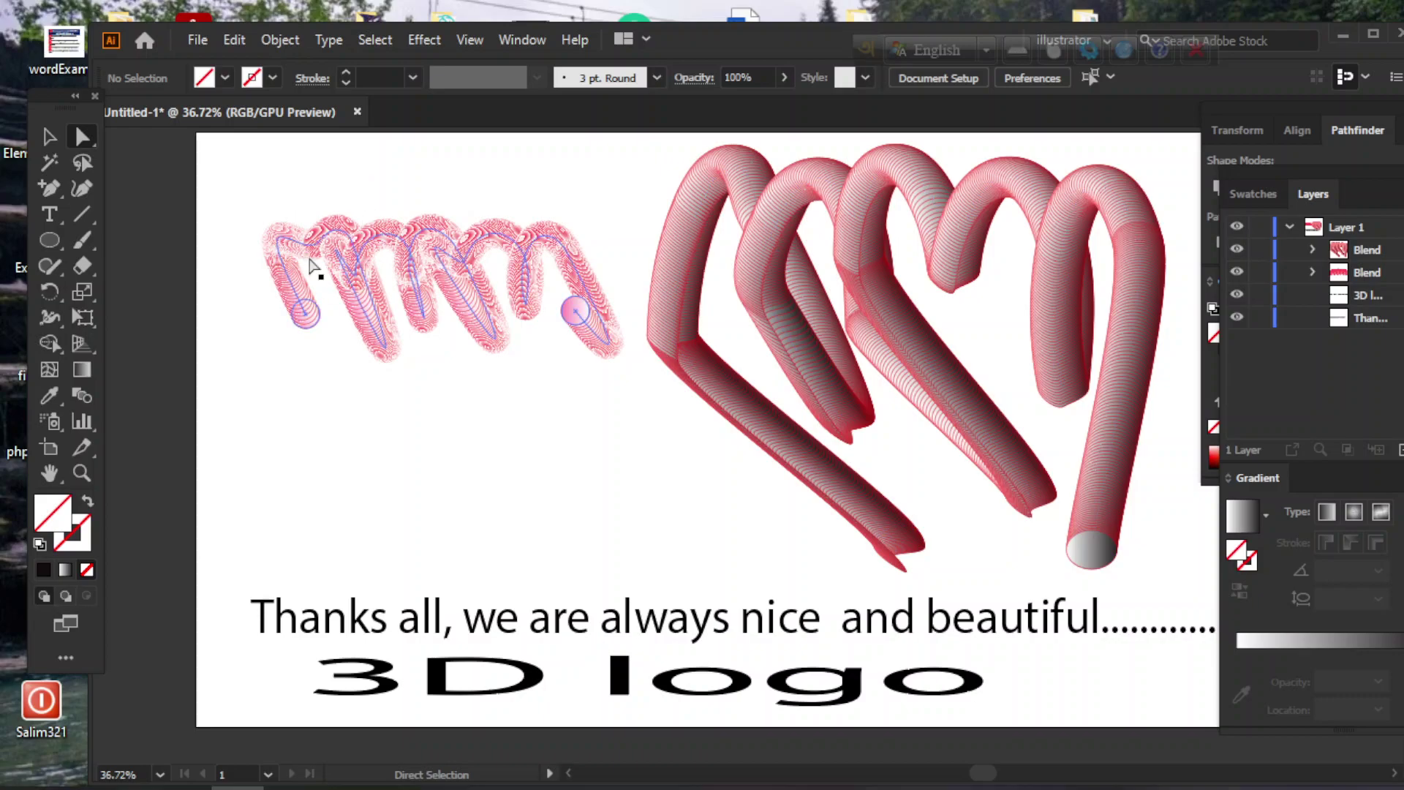
# Delete the small pink coil and the whole large red coil, including its remaining pieces, keeping only the two text lines
pyautogui.click(350, 283)
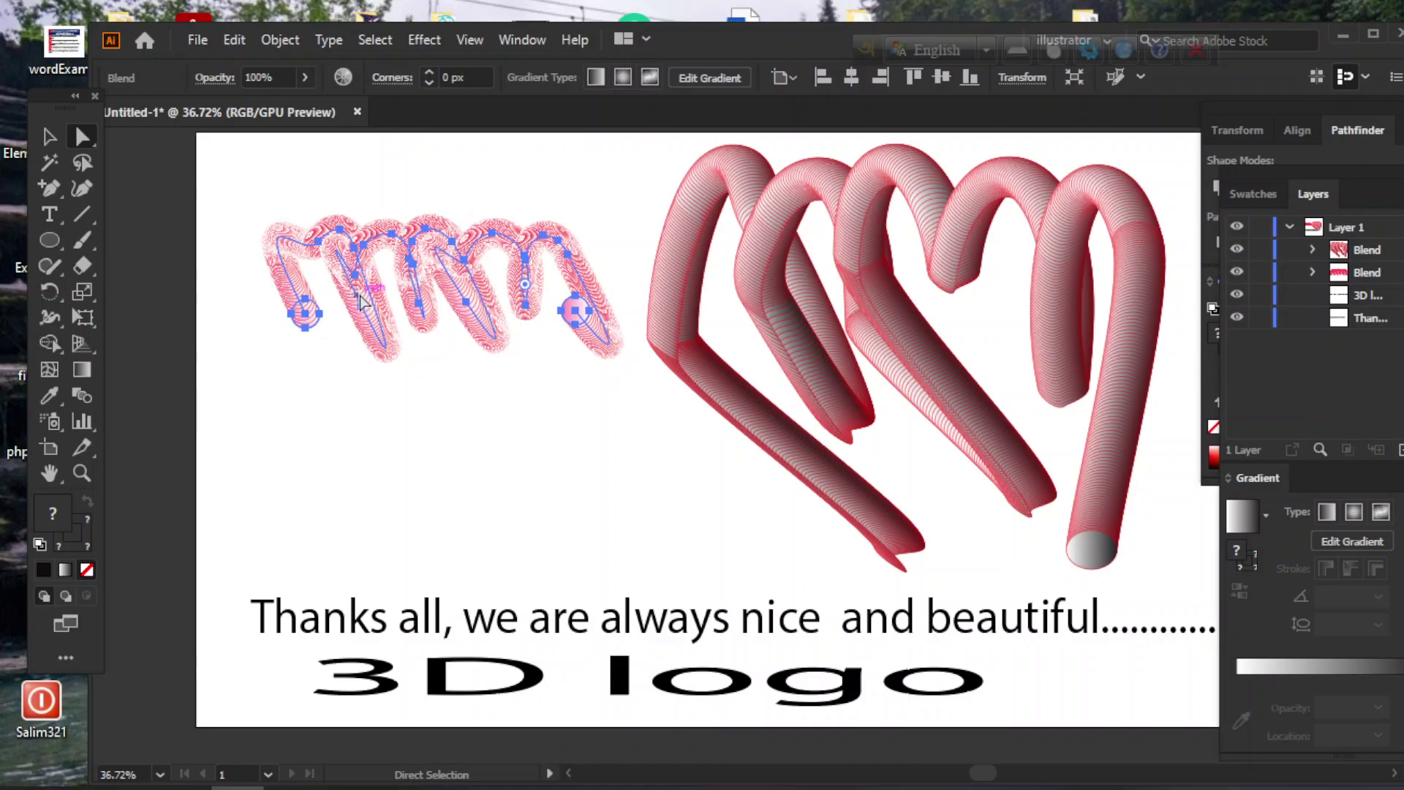
pyautogui.press('Delete')
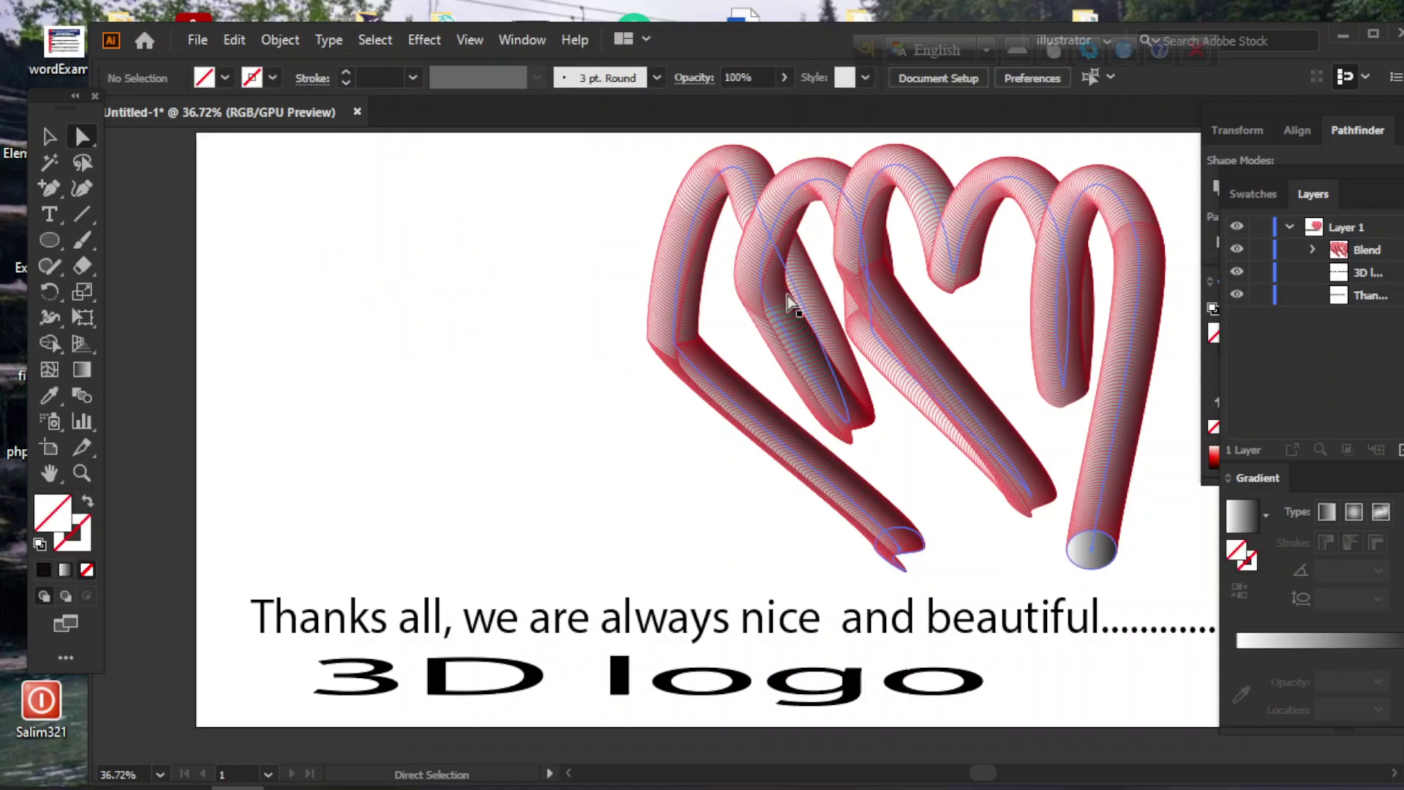
pyautogui.click(766, 301)
pyautogui.press('Delete')
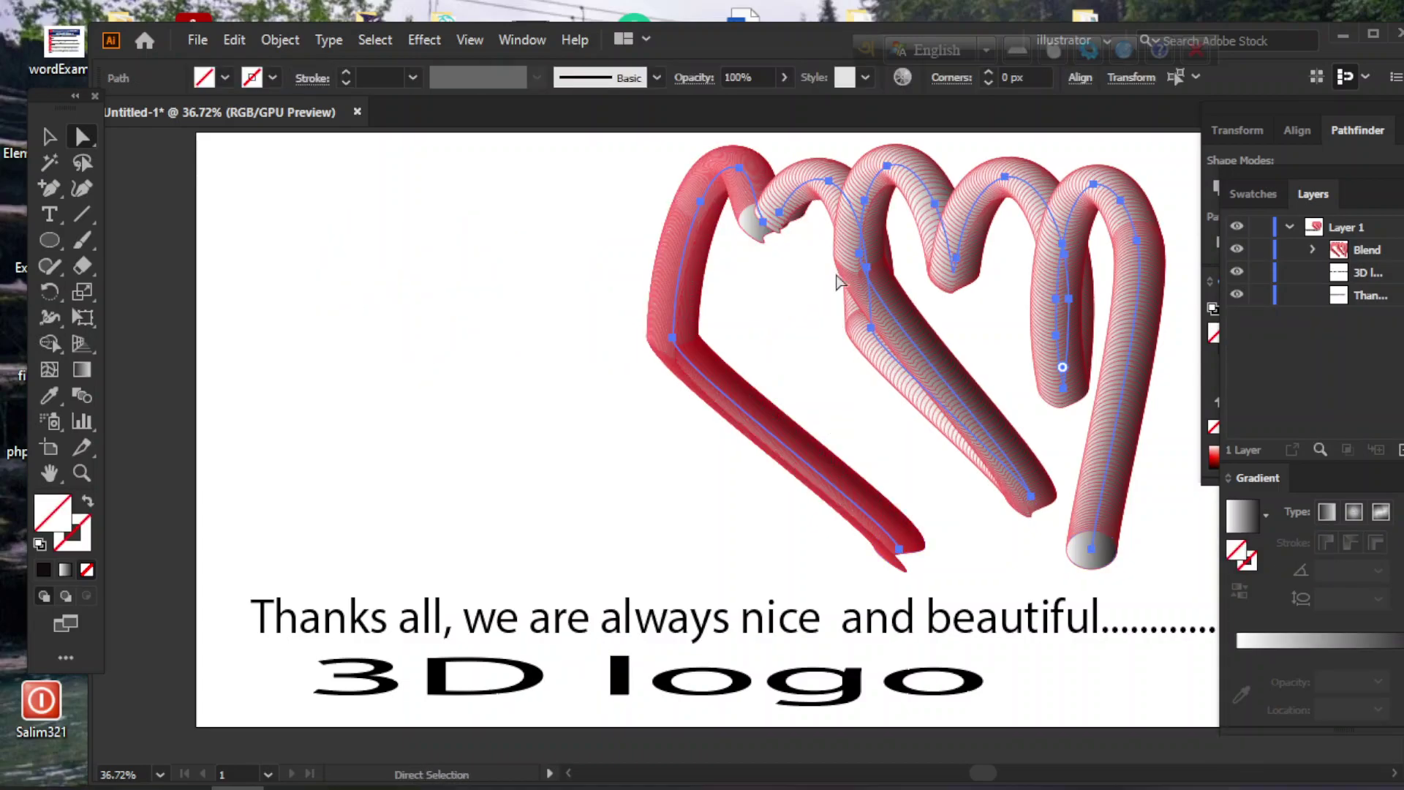
pyautogui.click(863, 267)
pyautogui.press('Delete')
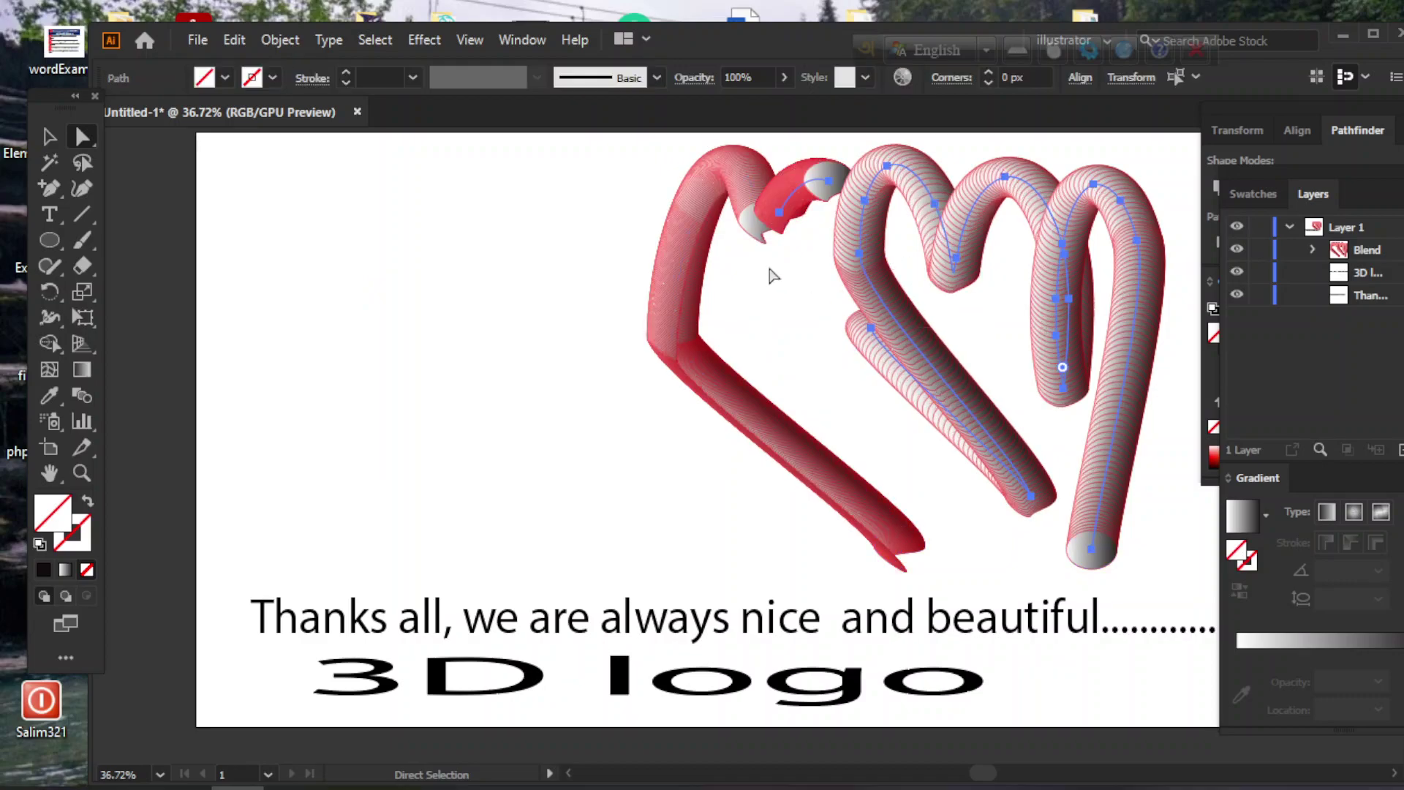
pyautogui.click(1156, 557)
pyautogui.press('Delete')
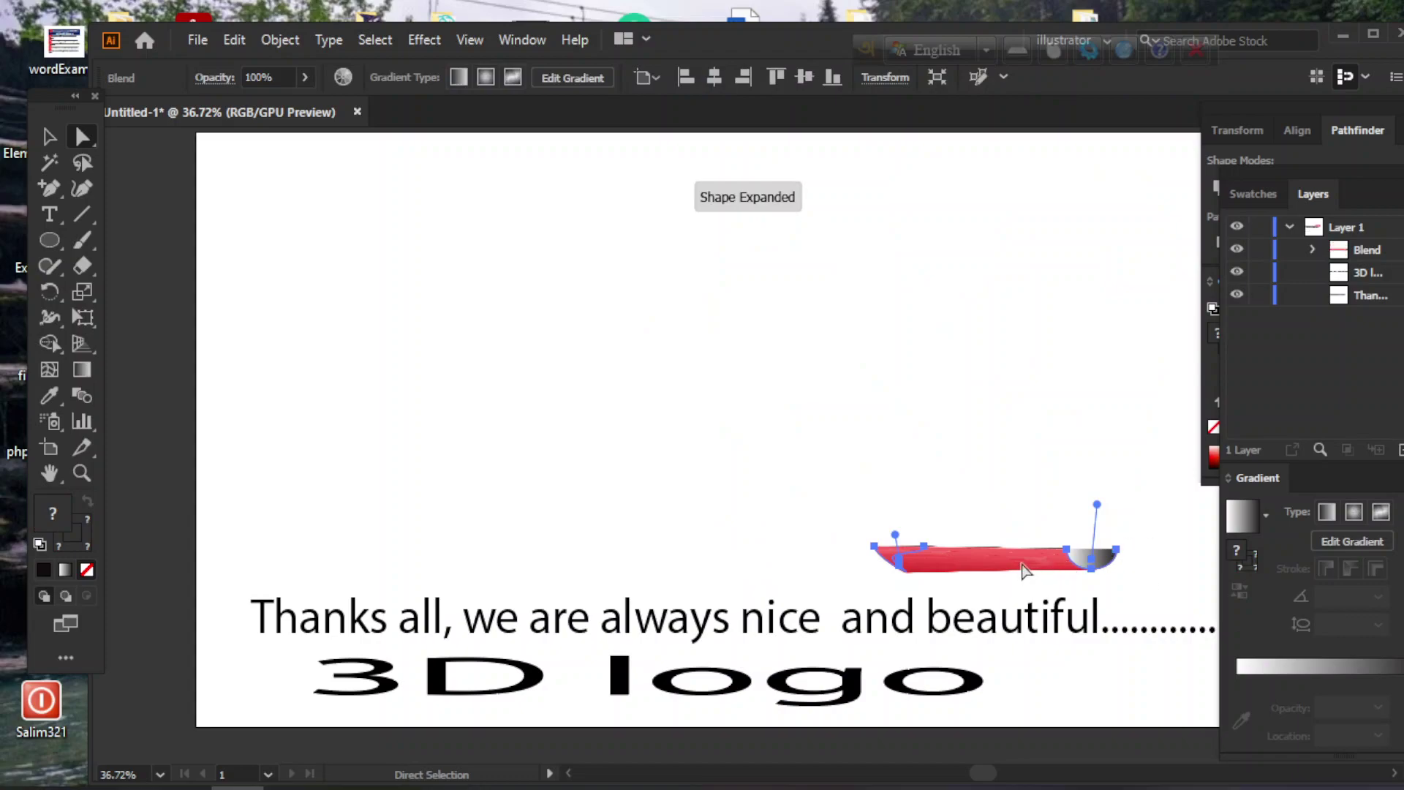
pyautogui.press('Delete')
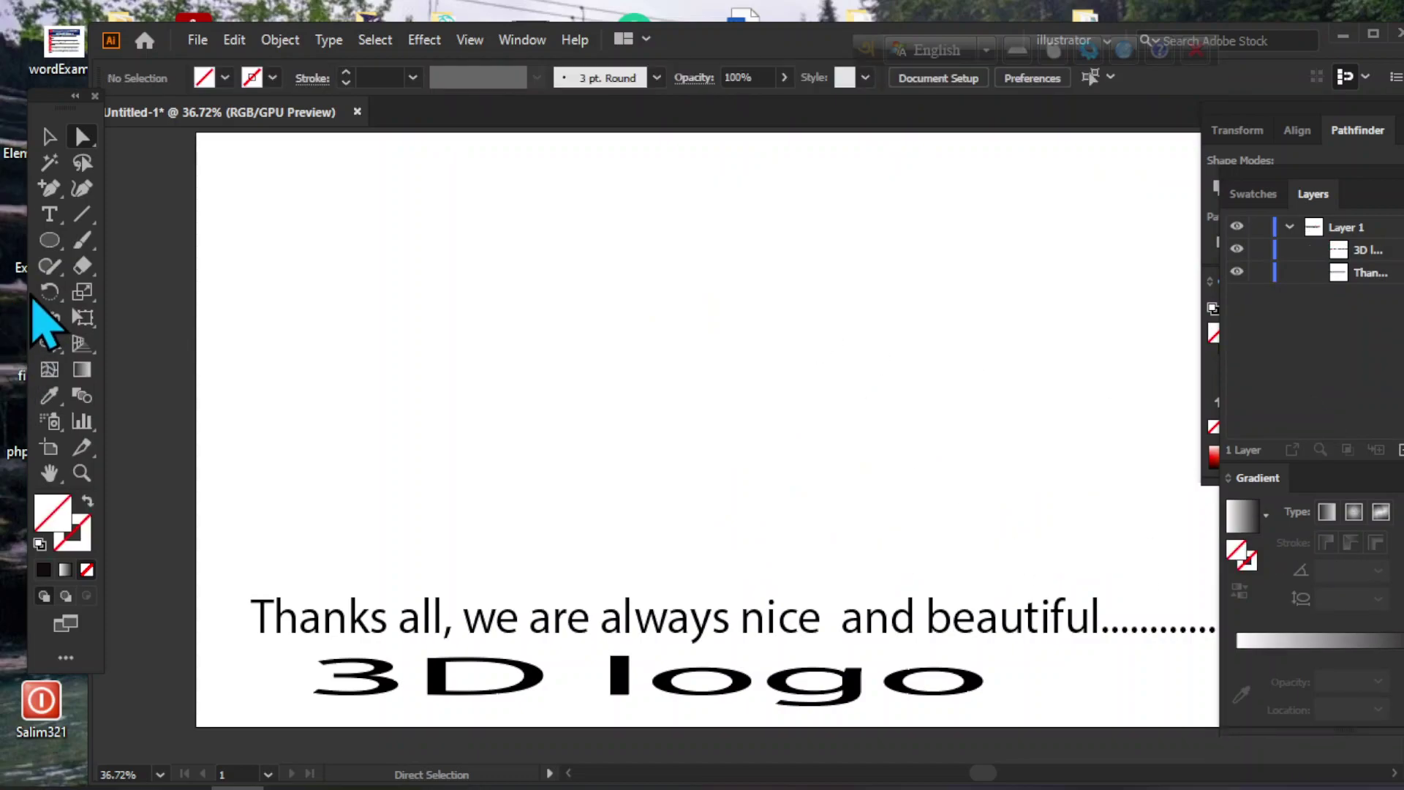
# Show the available basic shape tools, such as Rectangle, Ellipse, Polygon and Star
pyautogui.click(49, 242)
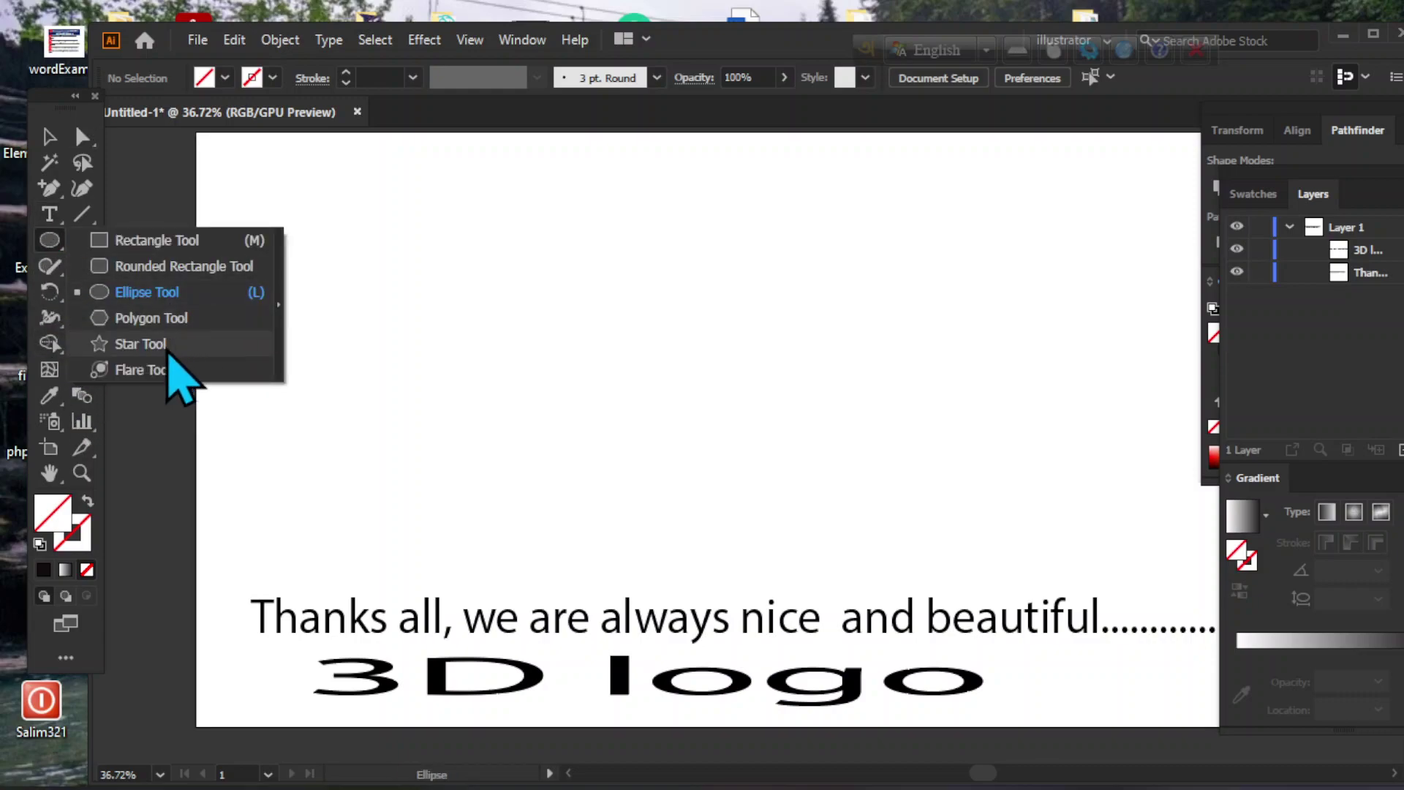